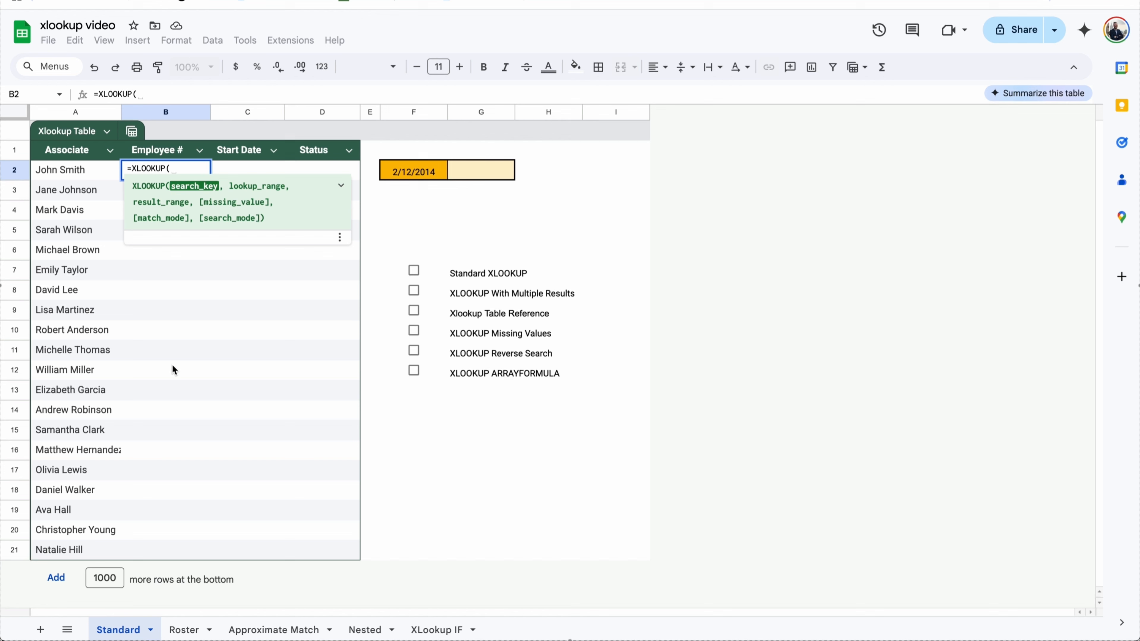
Step: Enter the first associate's name in quotes as the search key of B2's XLOOKUP and switch to the Roster sheet
click(183, 168)
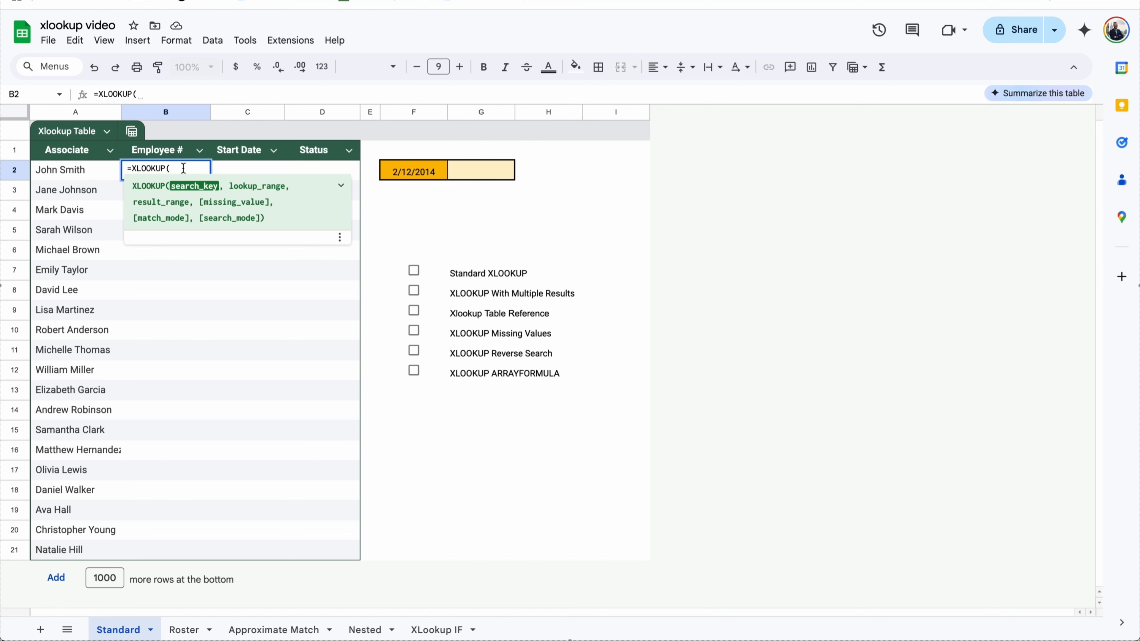
text("John Smith",)
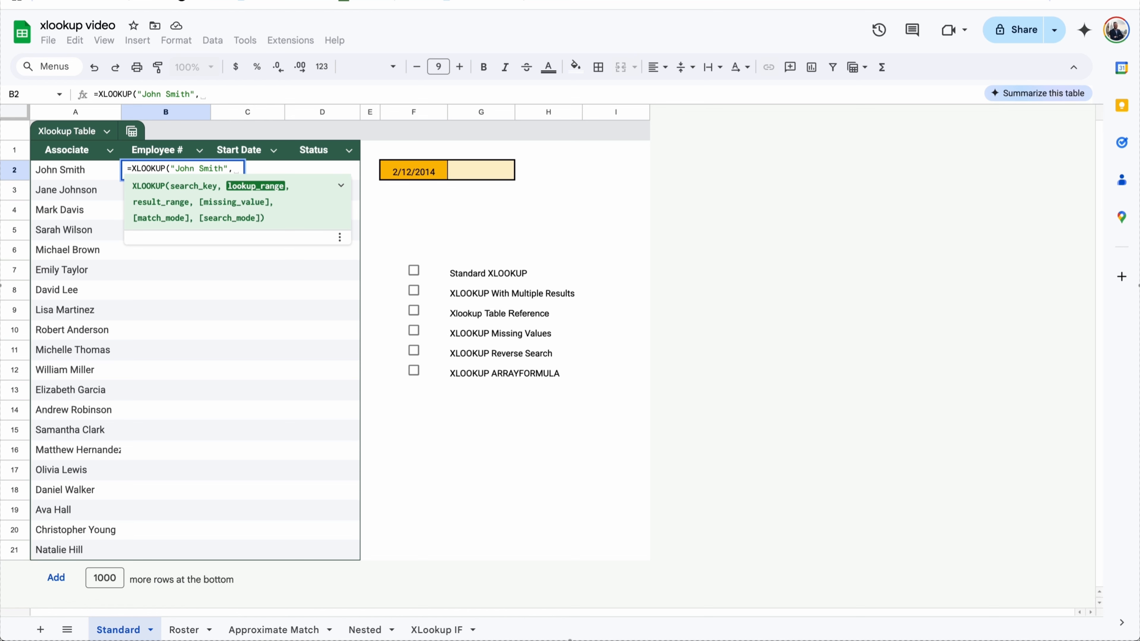
click(182, 630)
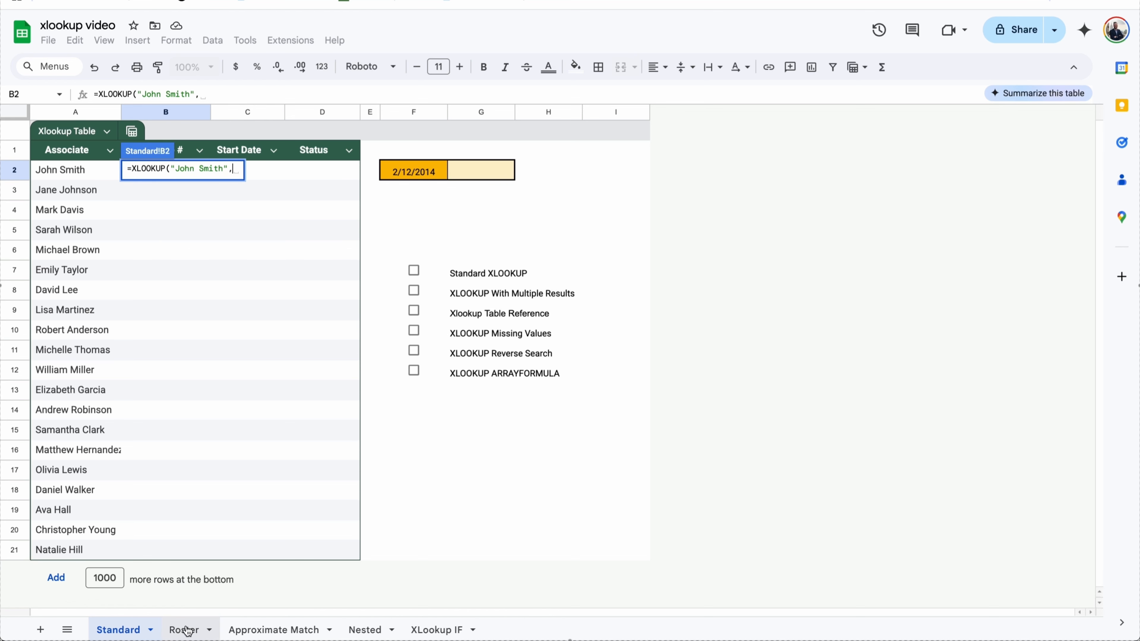
click(182, 629)
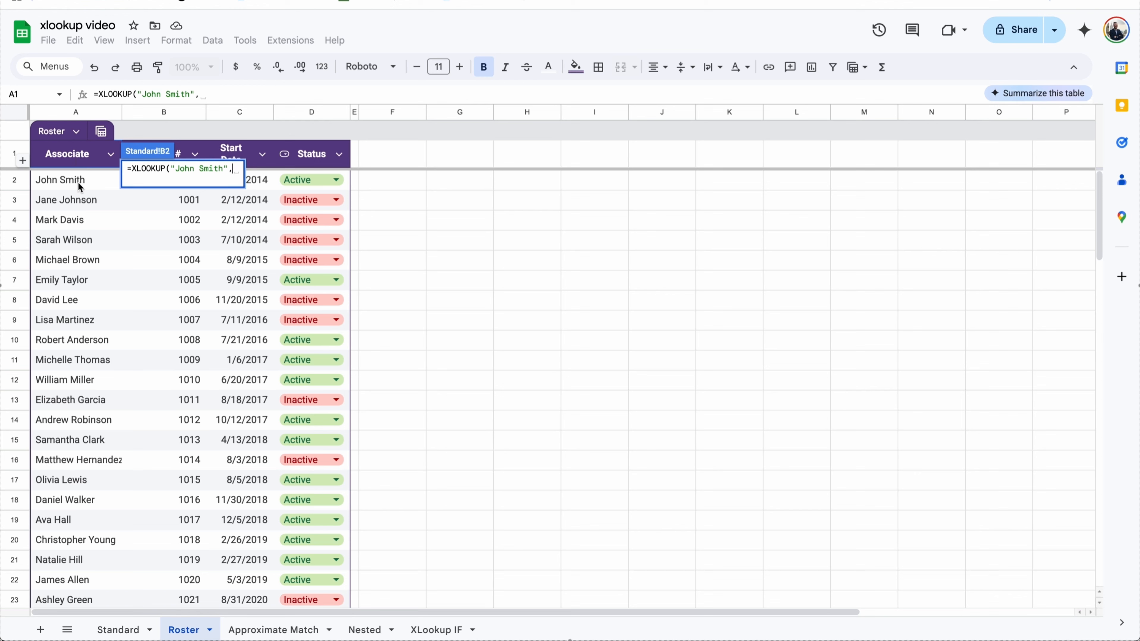
Step: Try the absolute range Roster!$A$2:$A$31 as the lookup range, removing it from the formula again
click(79, 112)
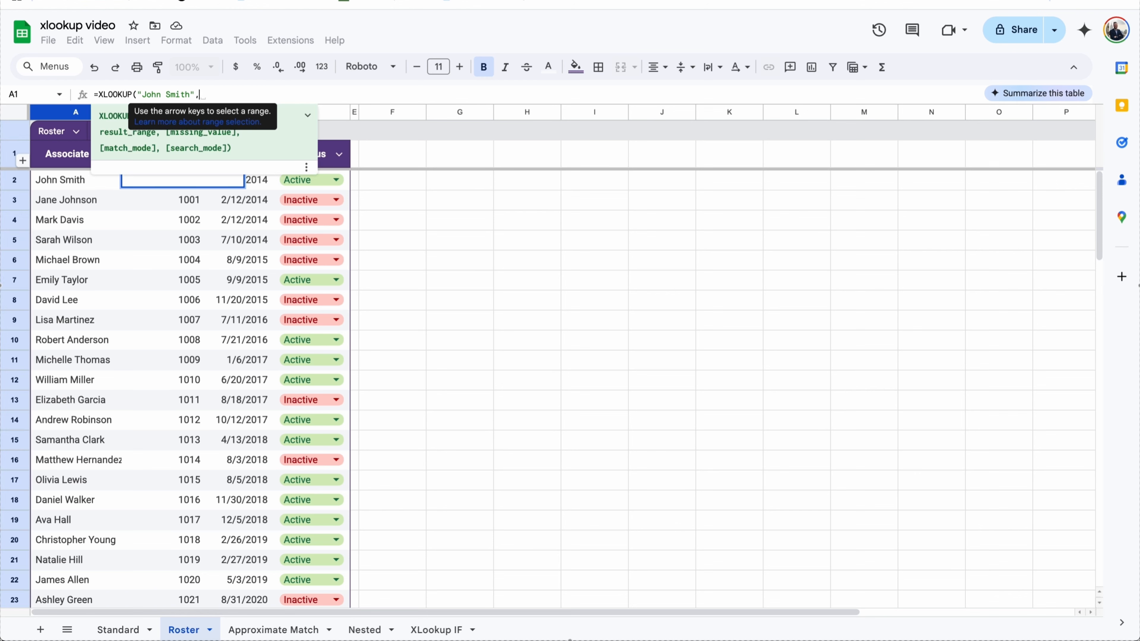
drag(77, 182, 71, 579)
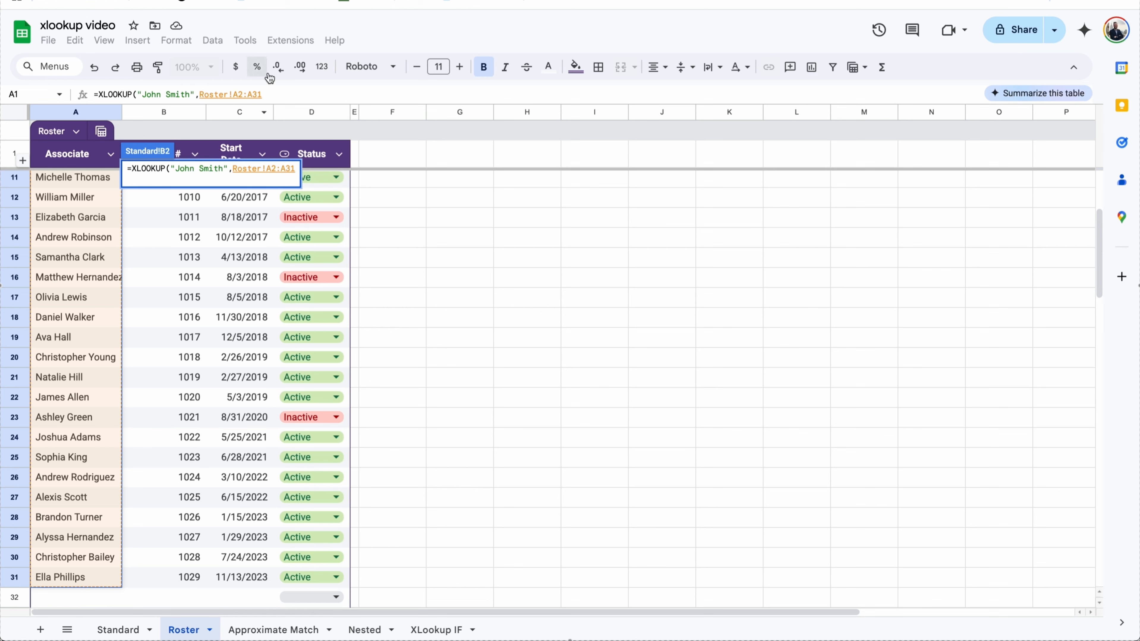
click(253, 95)
key(F4)
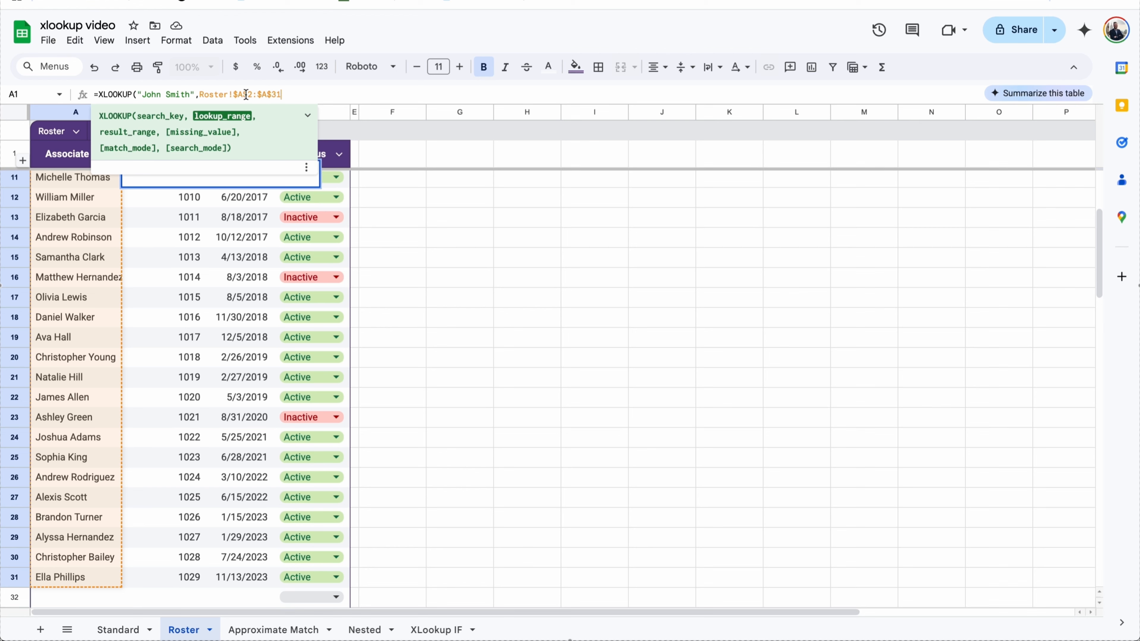
drag(295, 95, 200, 92)
key(BackSpace)
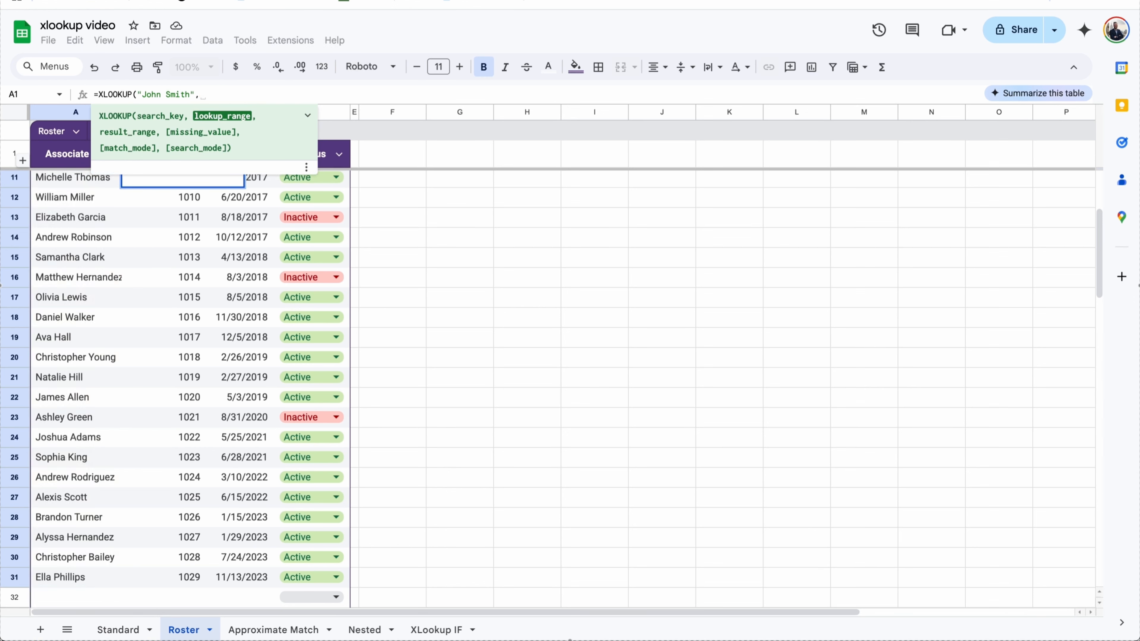
Step: Complete B2's XLOOKUP with Roster!A:A as the lookup range and Roster!B:B as the result range
click(80, 114)
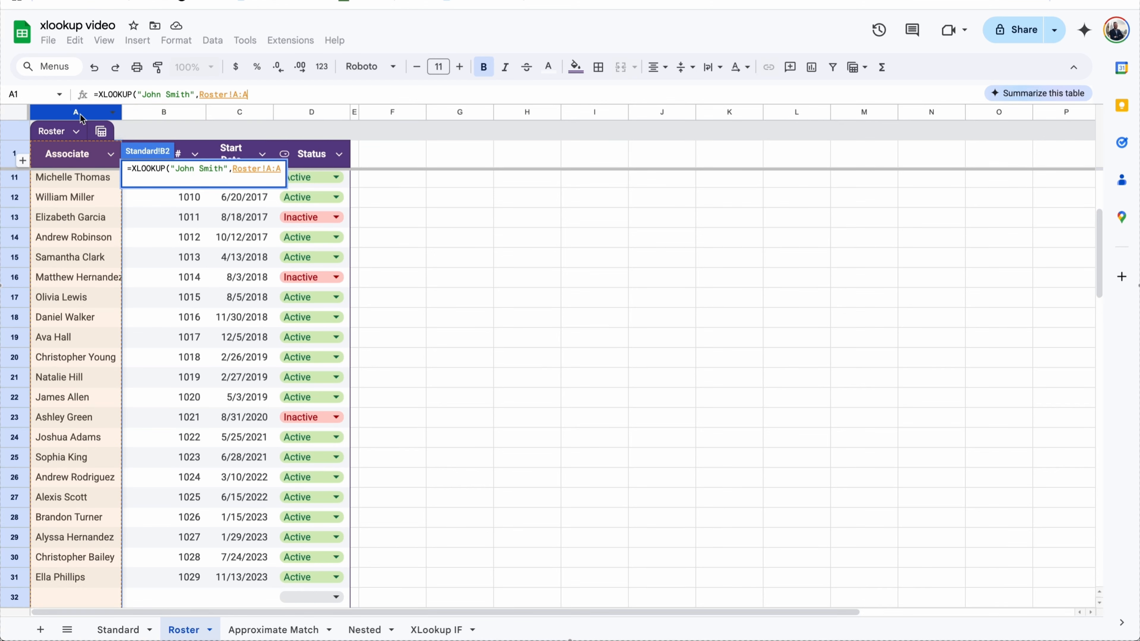
text(,)
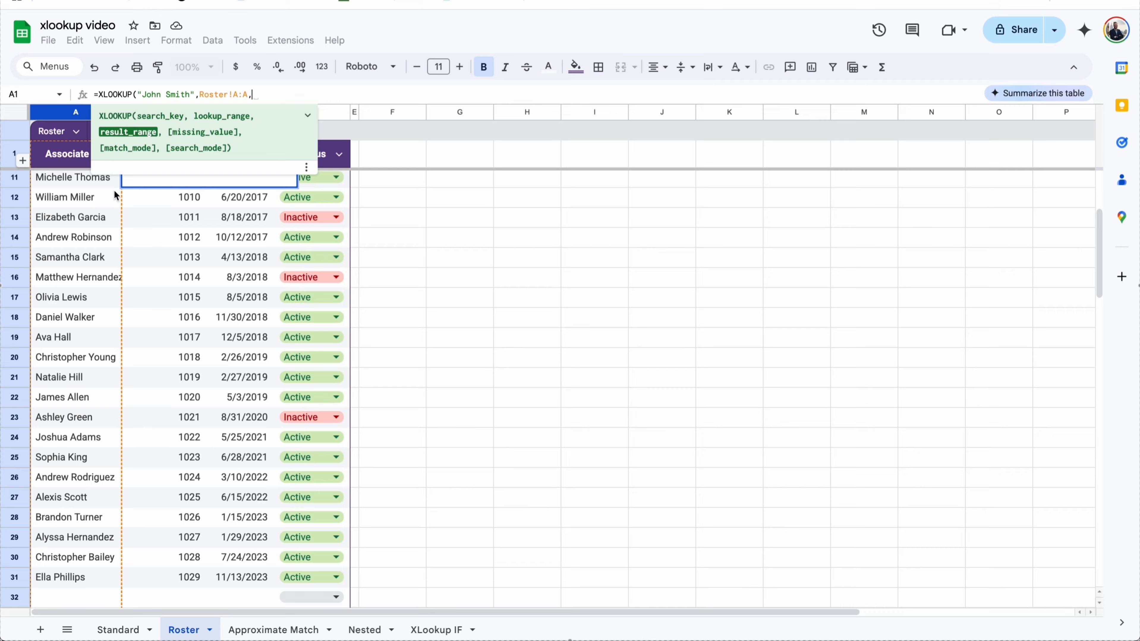
scroll(147, 205, right, 3)
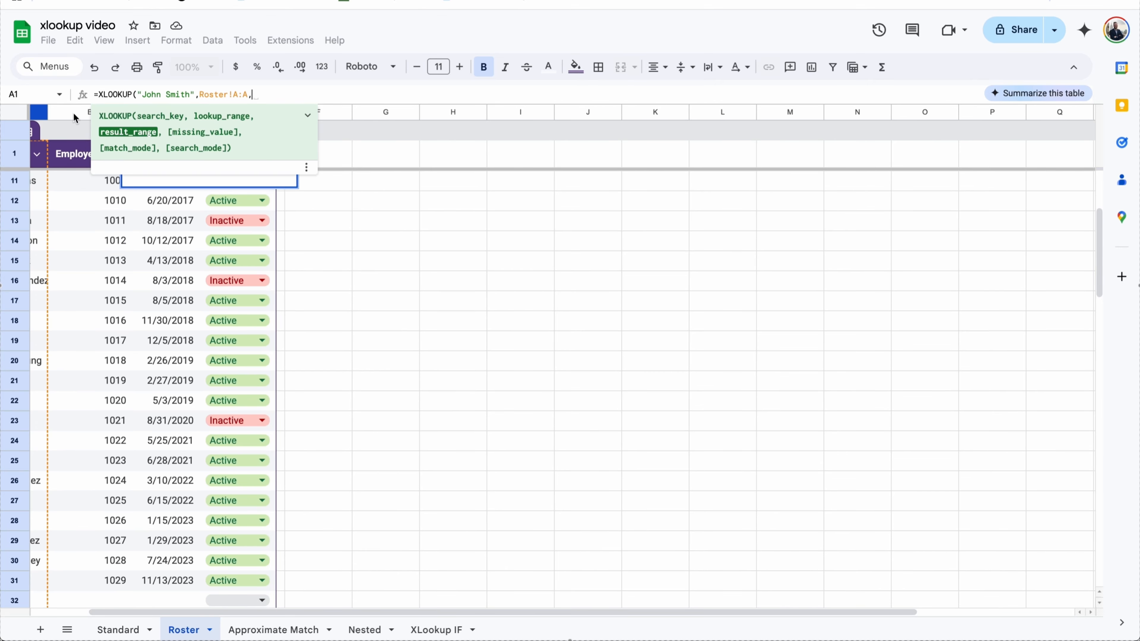
click(75, 116)
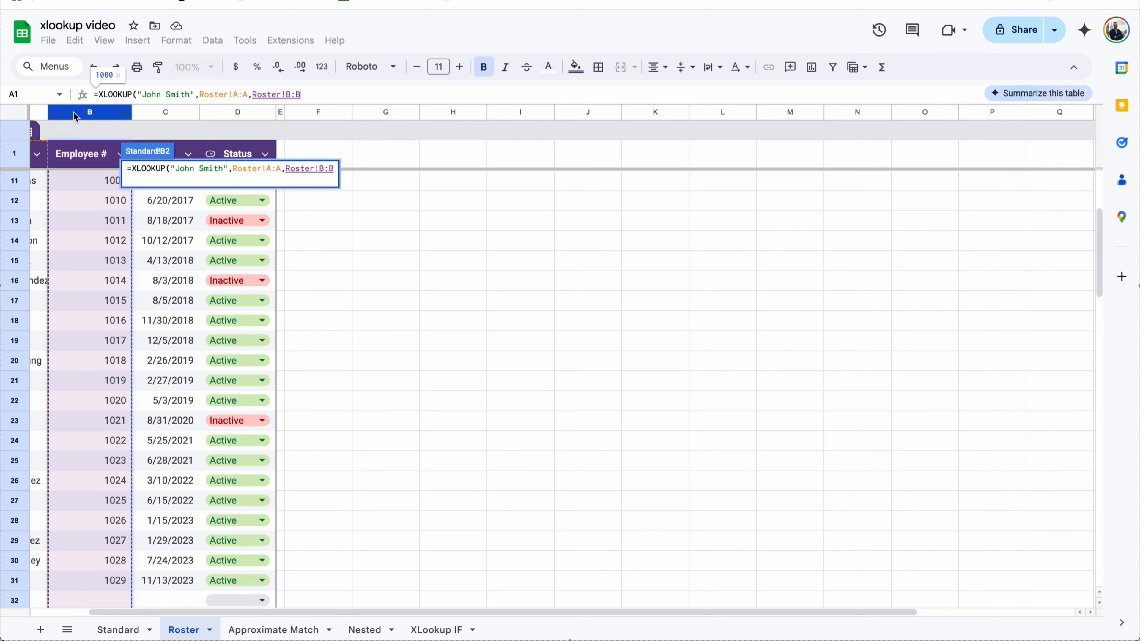
key(Return)
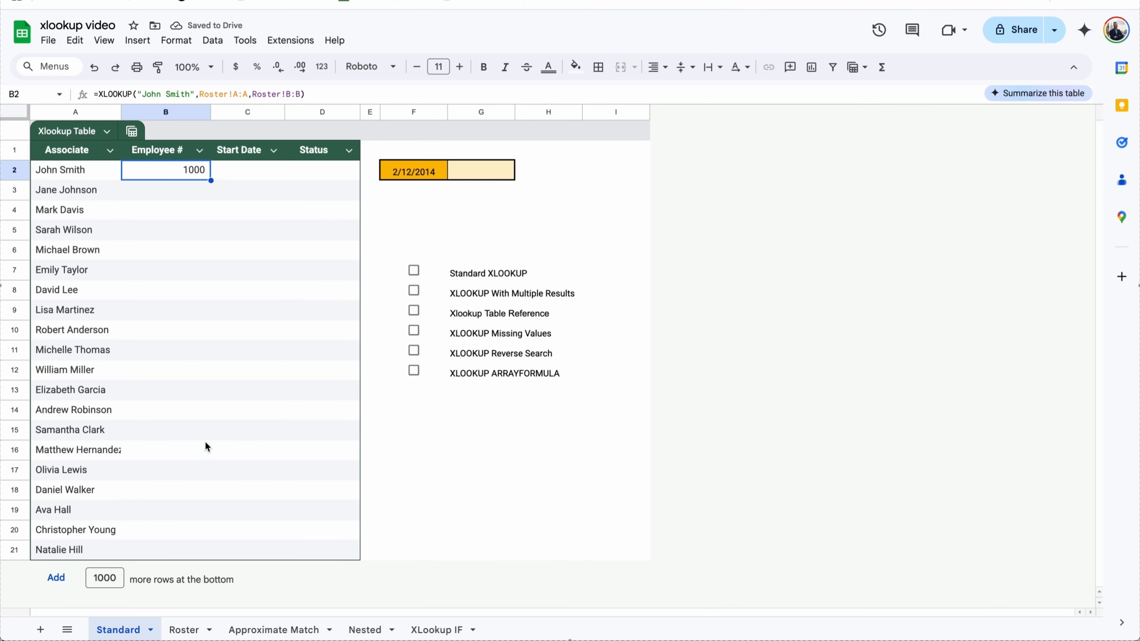
Step: Replace the quoted name in B2's XLOOKUP with a reference to cell A2
click(182, 630)
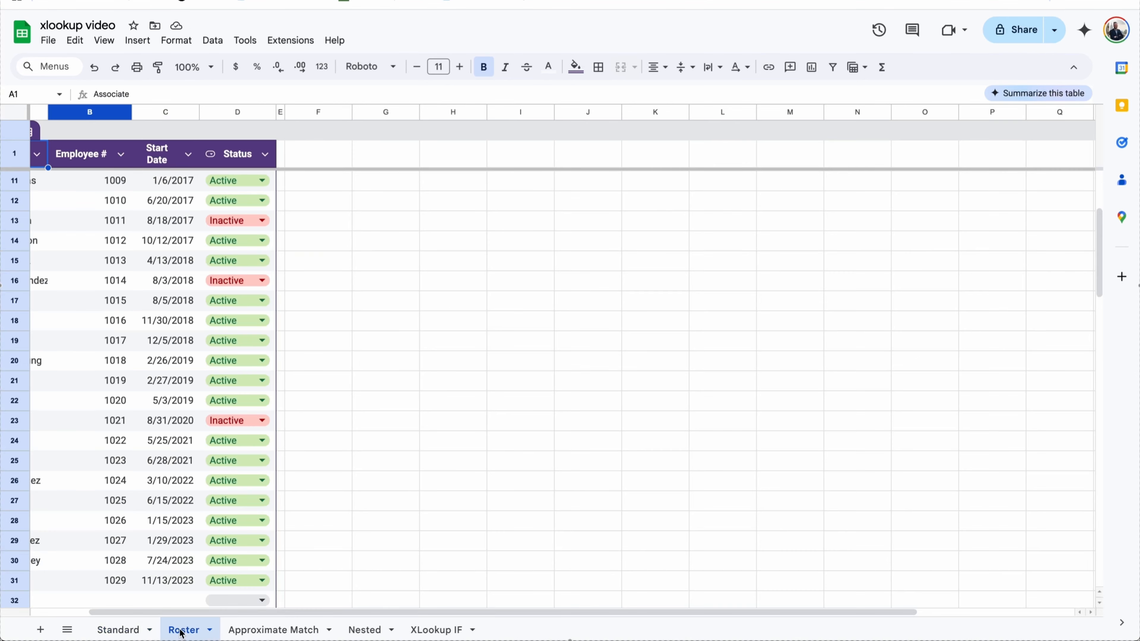
scroll(169, 408, up, 4)
scroll(168, 408, left, 2)
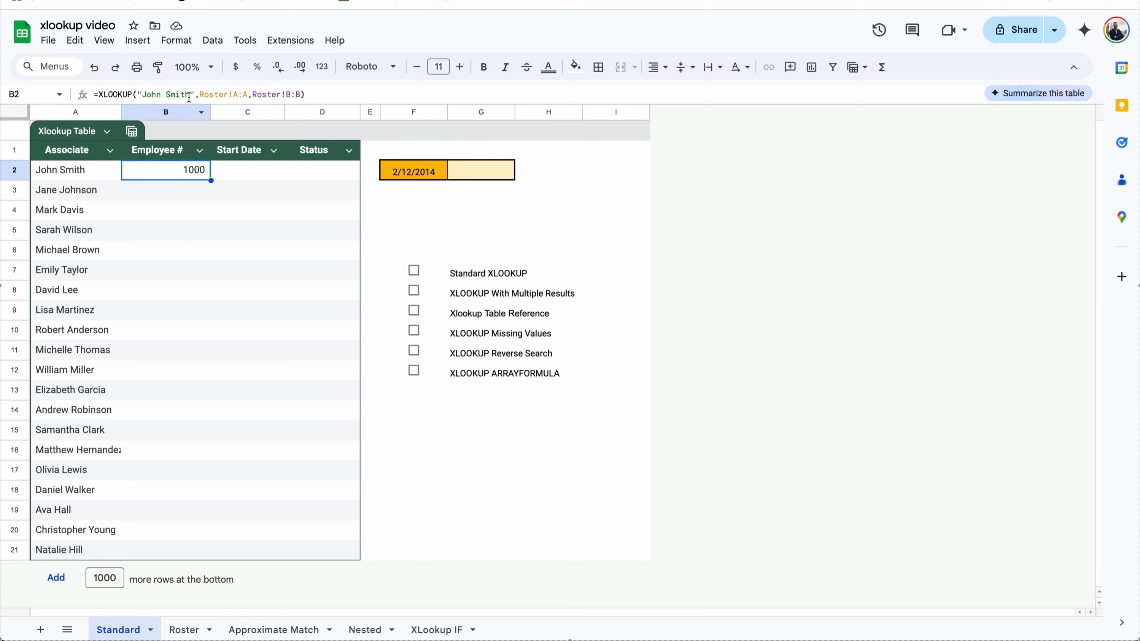
drag(194, 95, 139, 96)
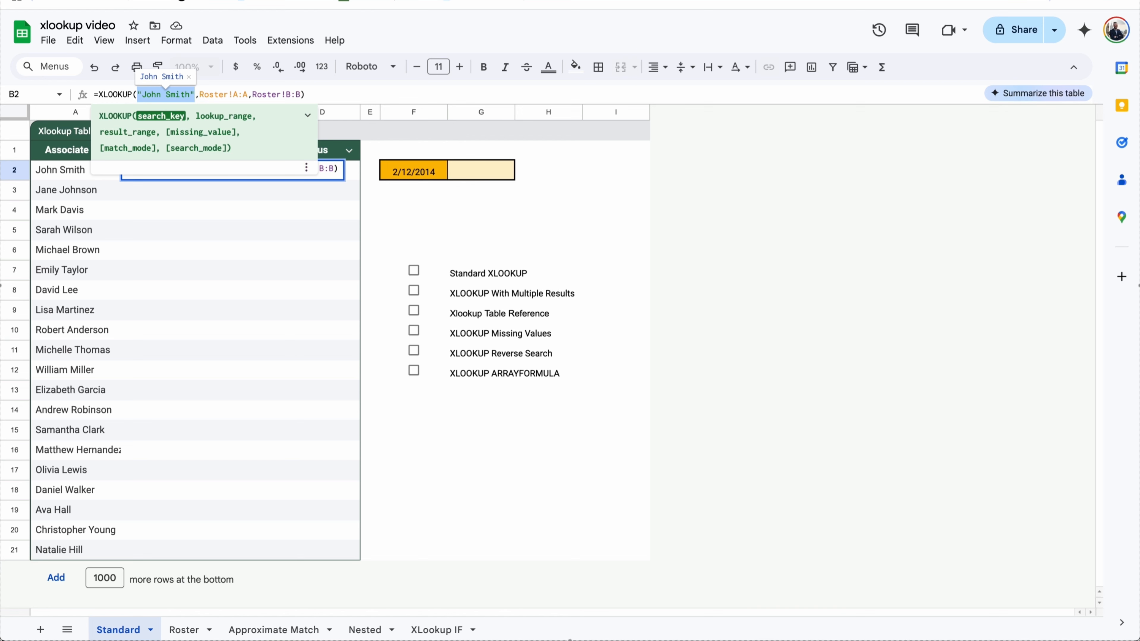
click(75, 171)
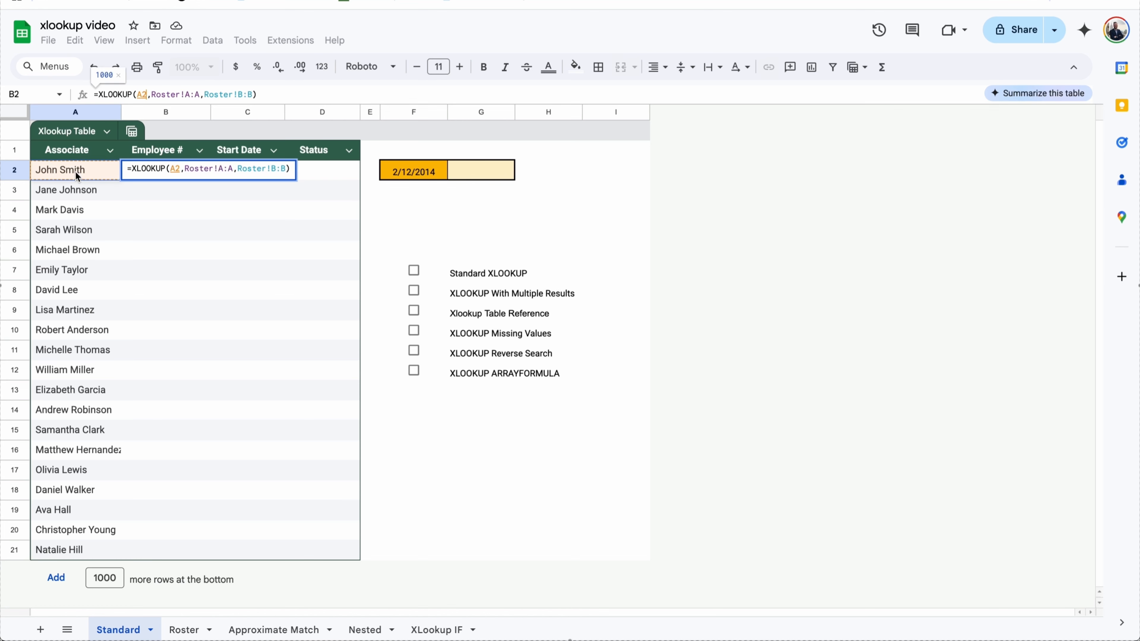
key(Return)
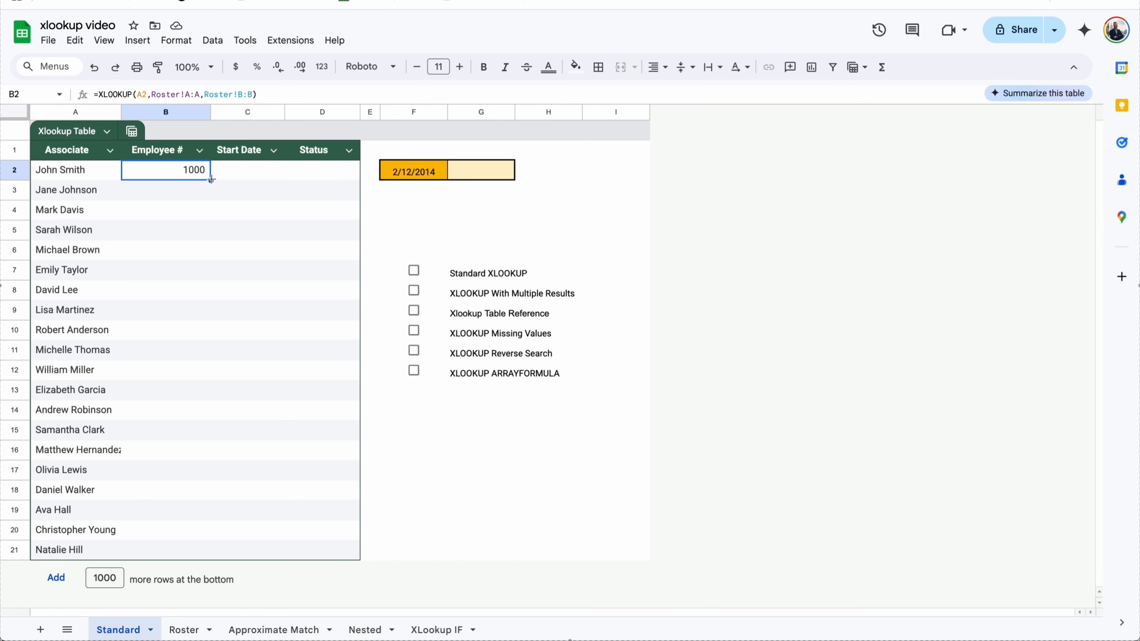
Step: Fill the B2 formula down the Employee # column through row 21 and compare the results with the Roster sheet
drag(211, 180, 160, 555)
click(176, 194)
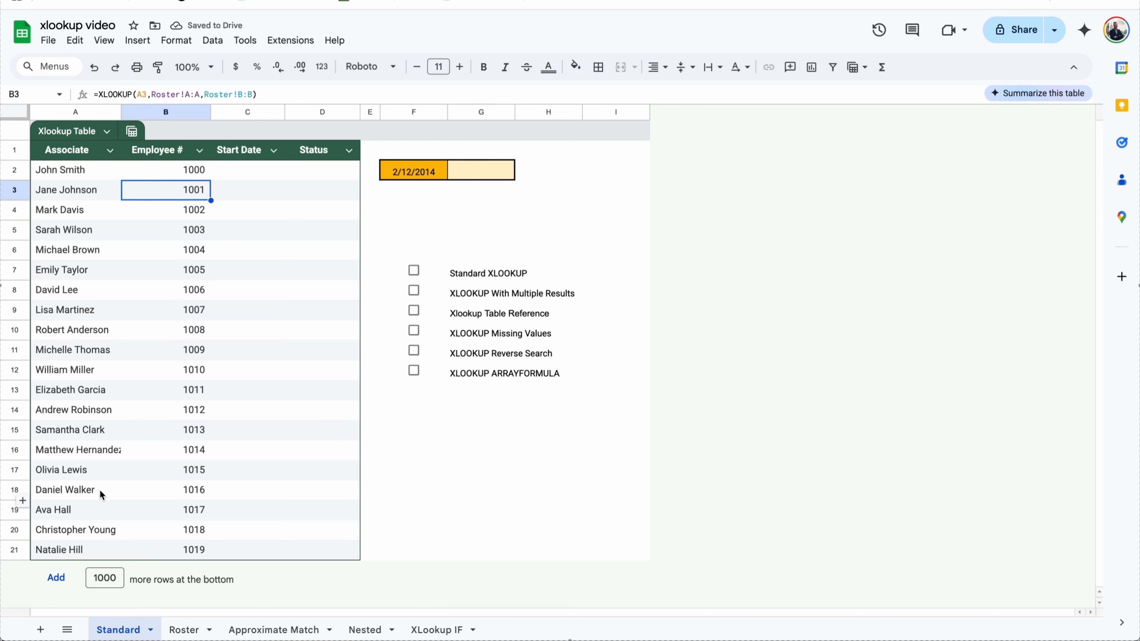
click(187, 630)
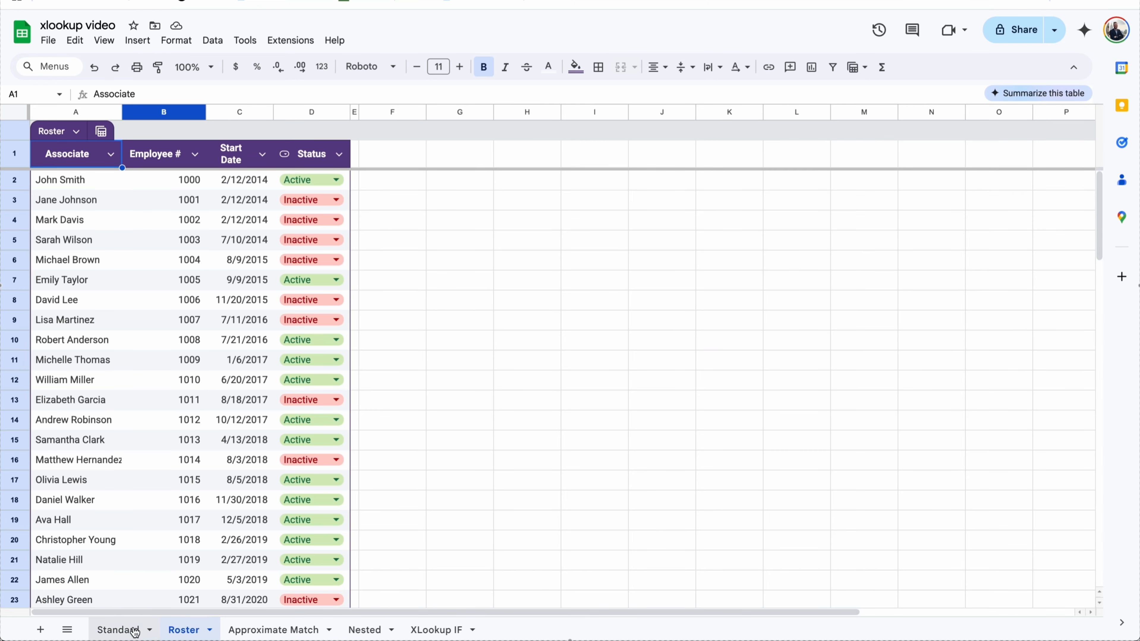
click(103, 628)
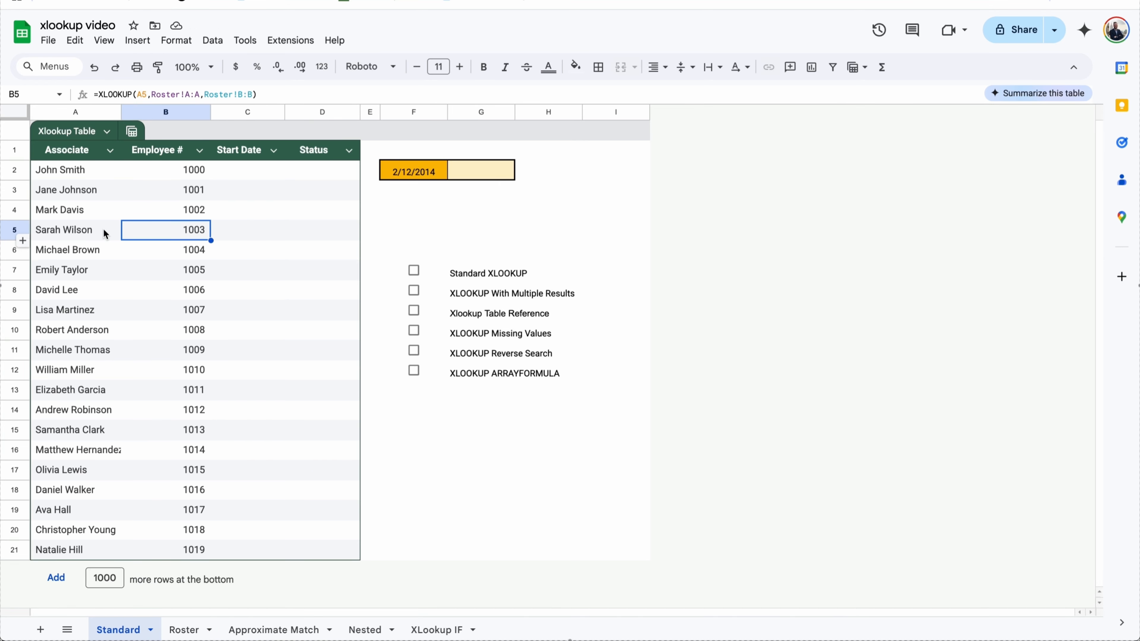
click(188, 629)
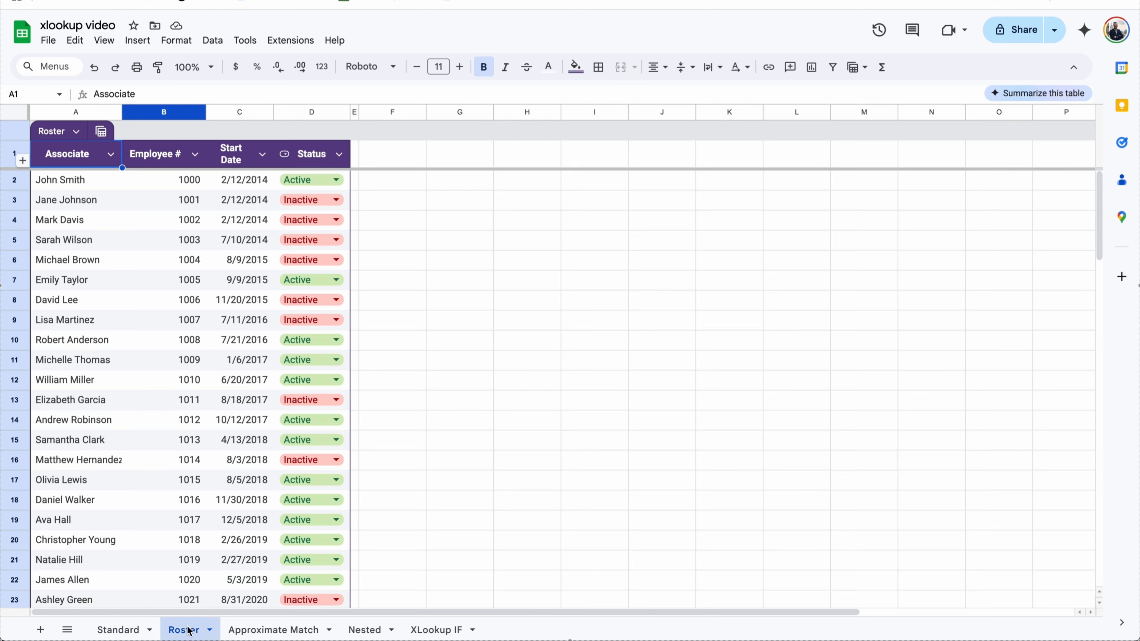
click(122, 630)
Step: Copy the associate name from A16 into A5 to test the lookup, and undo the paste
click(118, 452)
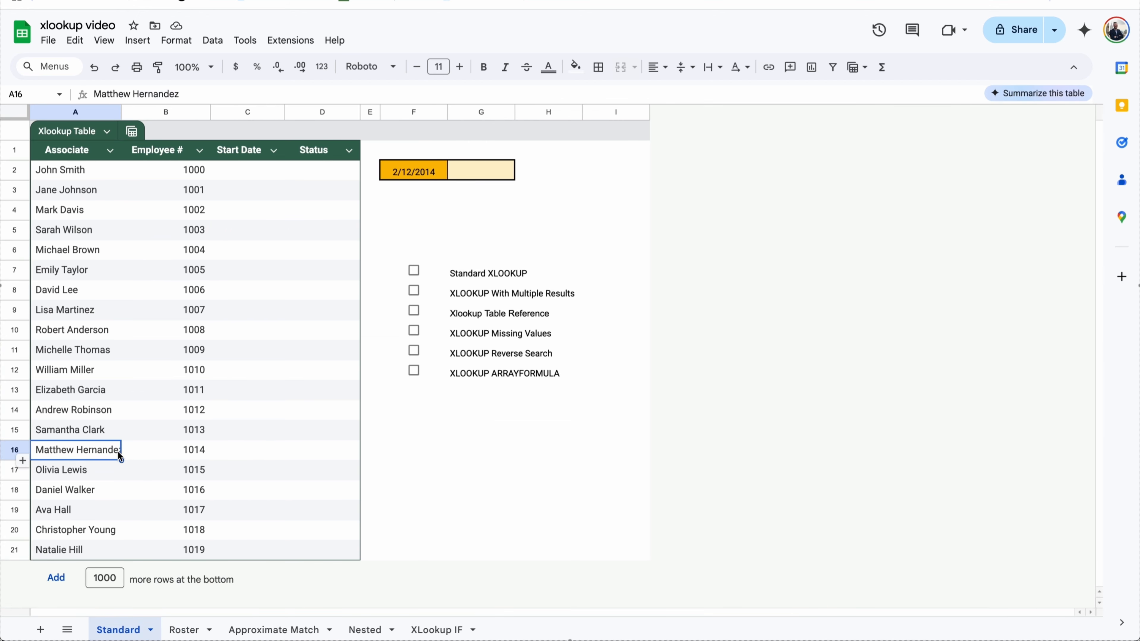
key(ctrl+c)
click(89, 227)
key(ctrl+v)
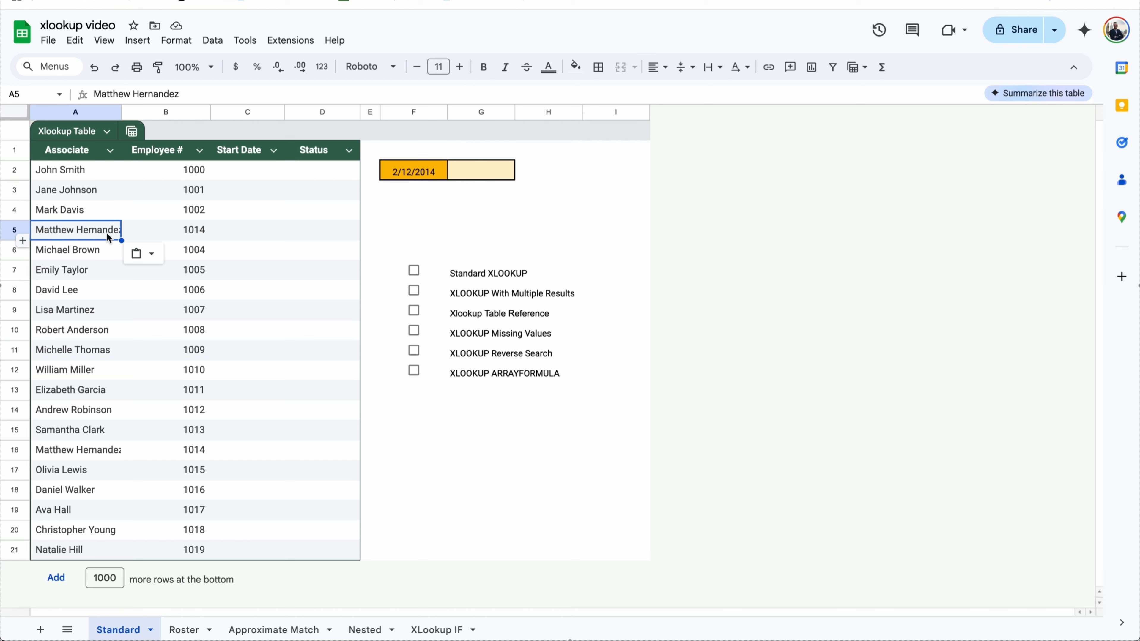
key(ctrl+z)
Step: Change B2's XLOOKUP references to $A2 and Roster!$A:$A, and apply the updated formula to the entire Employee # column
click(180, 170)
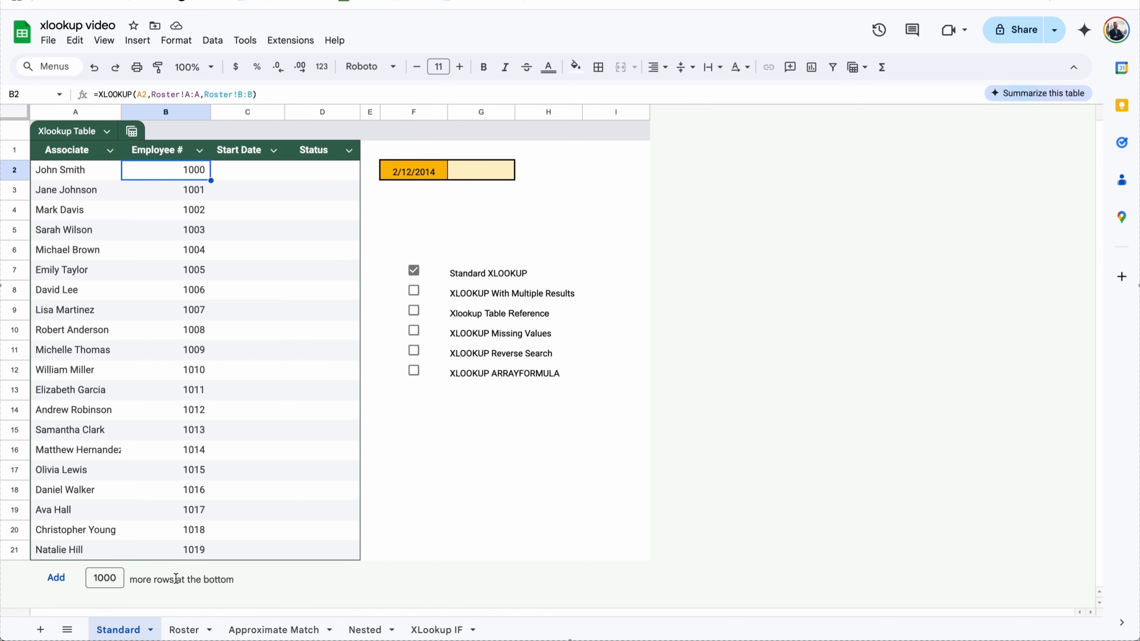
click(192, 629)
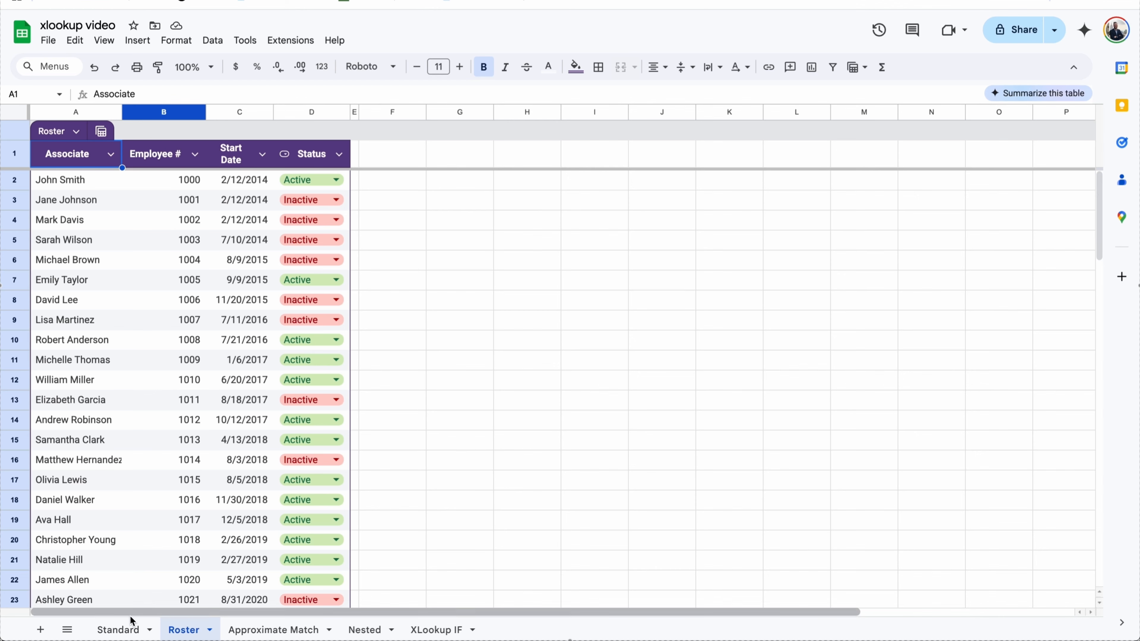
click(130, 628)
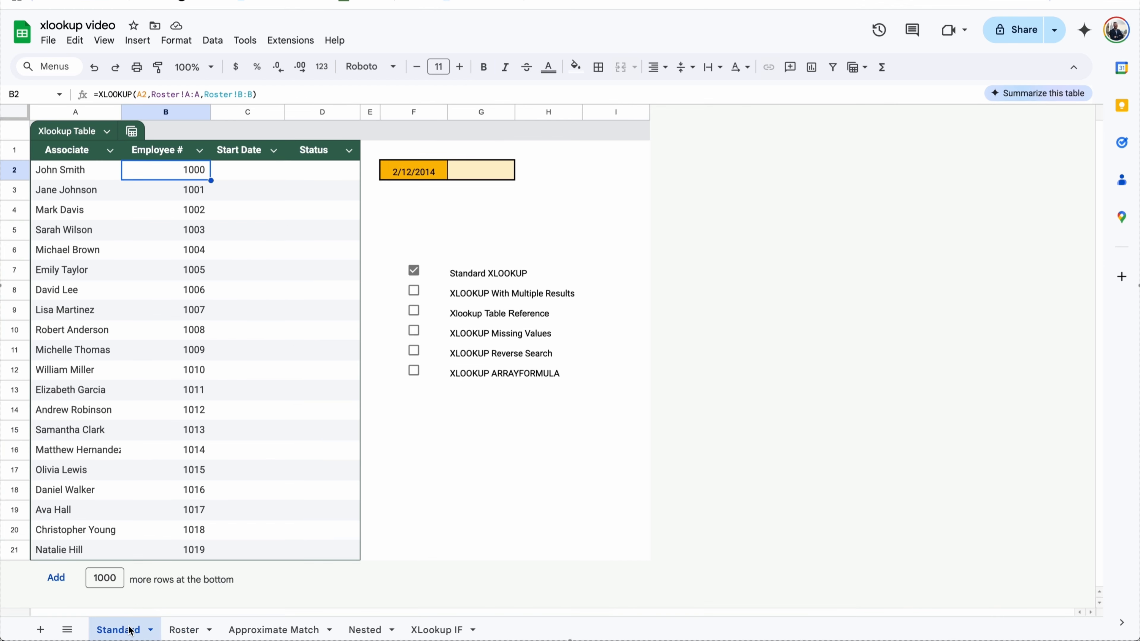
double_click(199, 173)
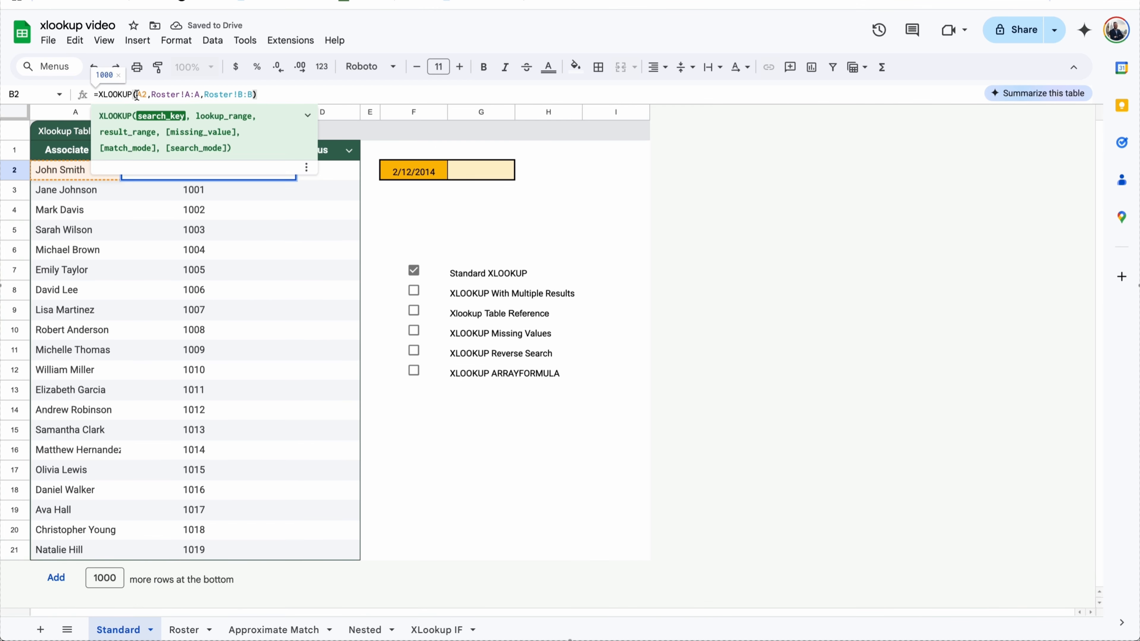
text($)
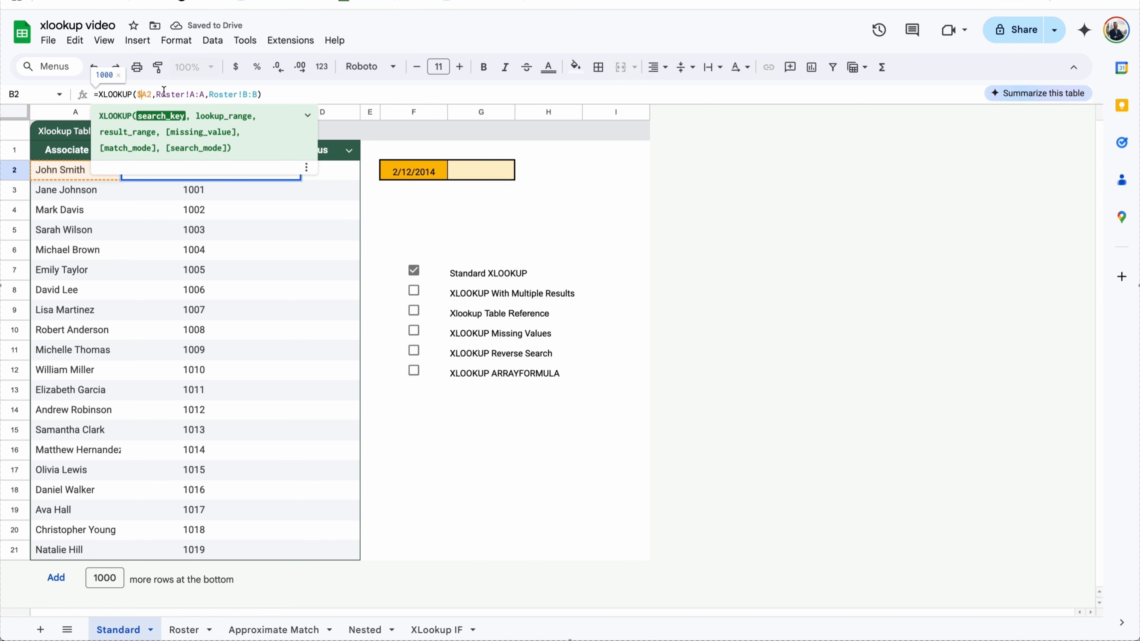
click(186, 92)
key(F4)
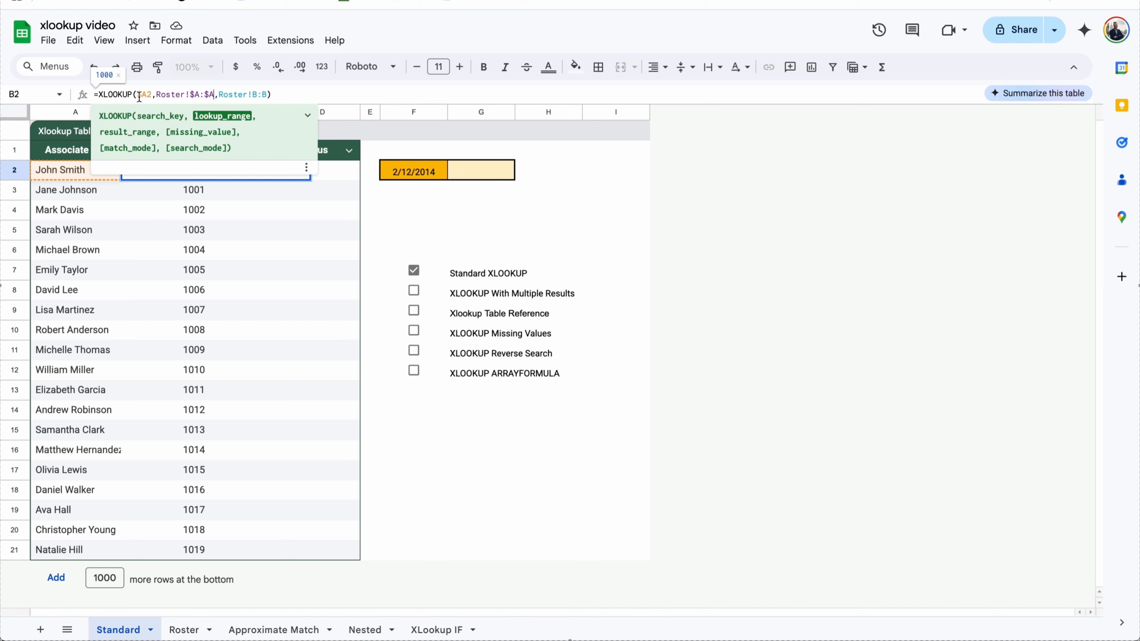
key(Return)
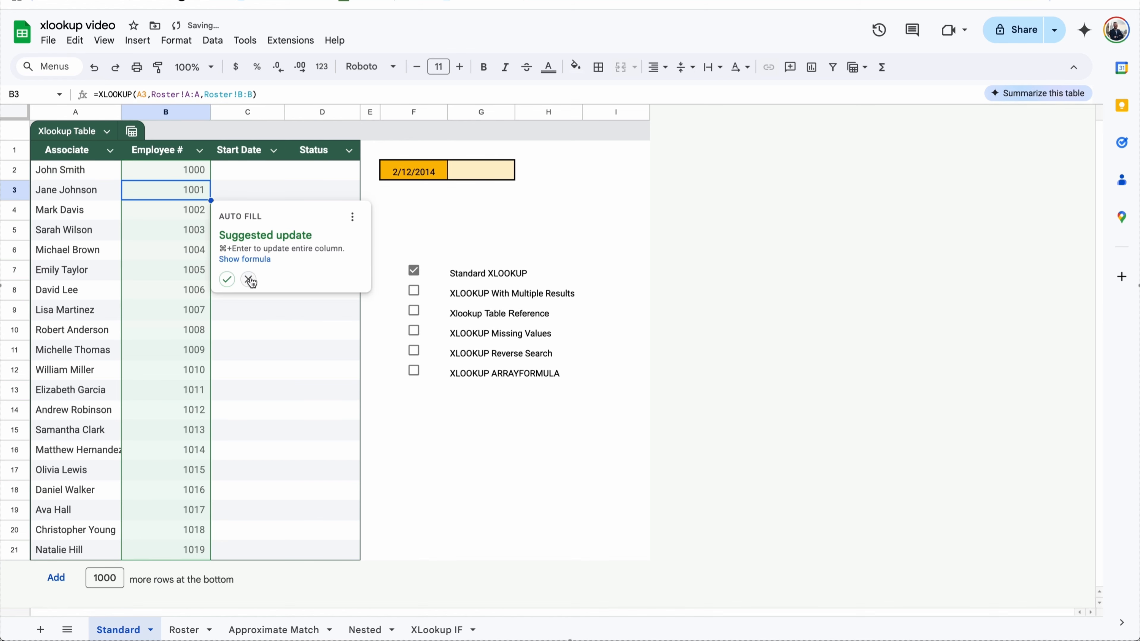
click(228, 279)
Step: Fill the B2 formula across into C2 under Start Date and check the references in the copied formula
click(187, 175)
drag(210, 180, 239, 181)
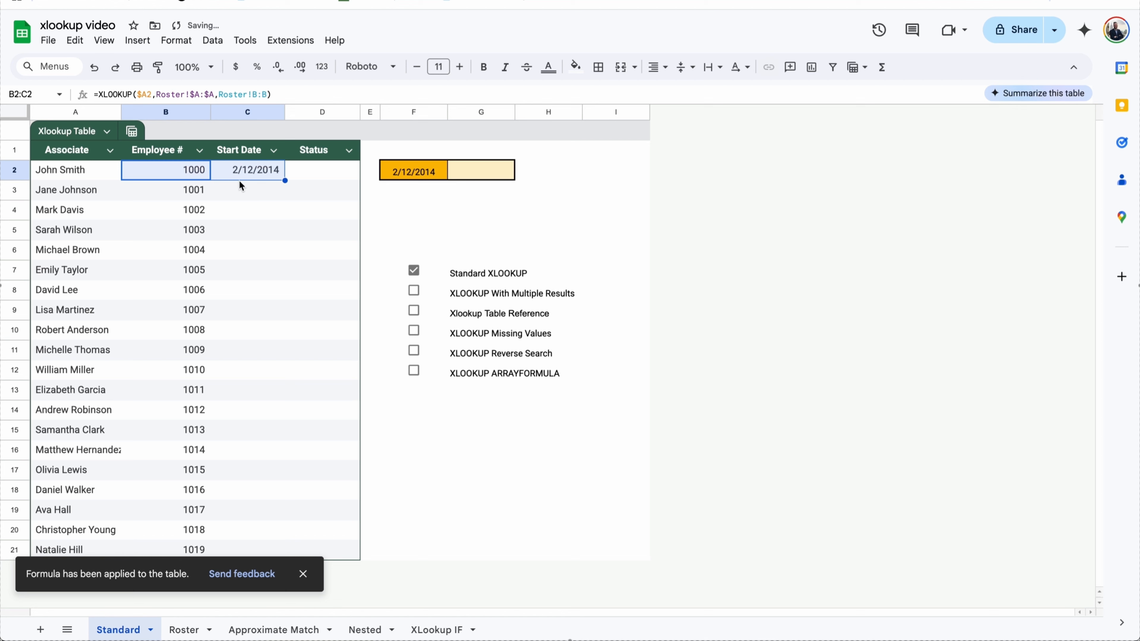
click(272, 173)
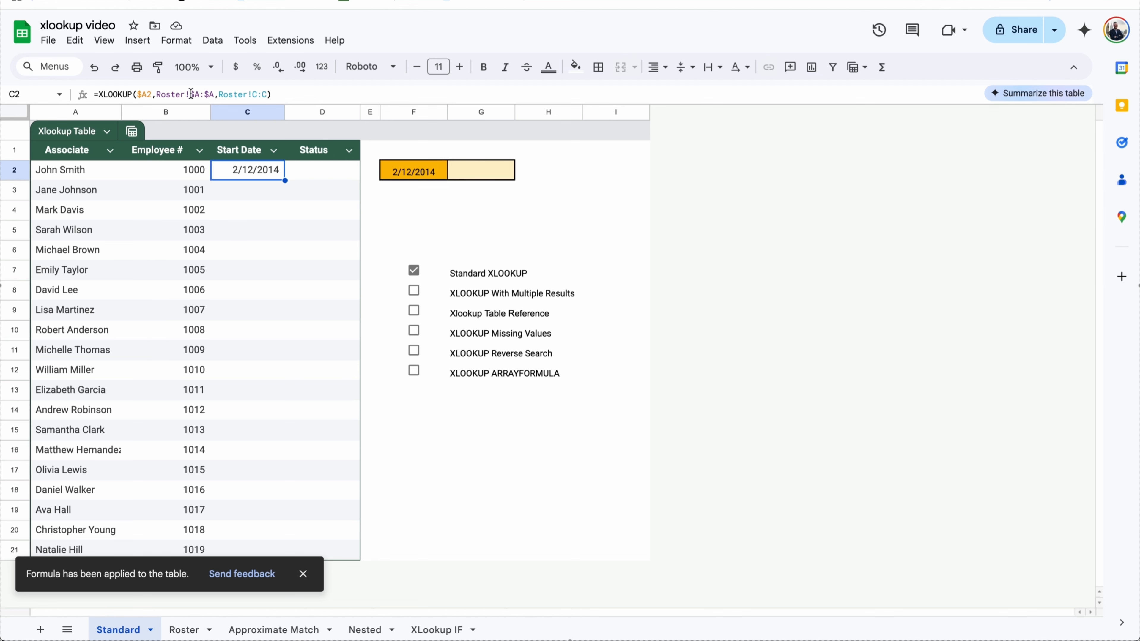
double_click(252, 175)
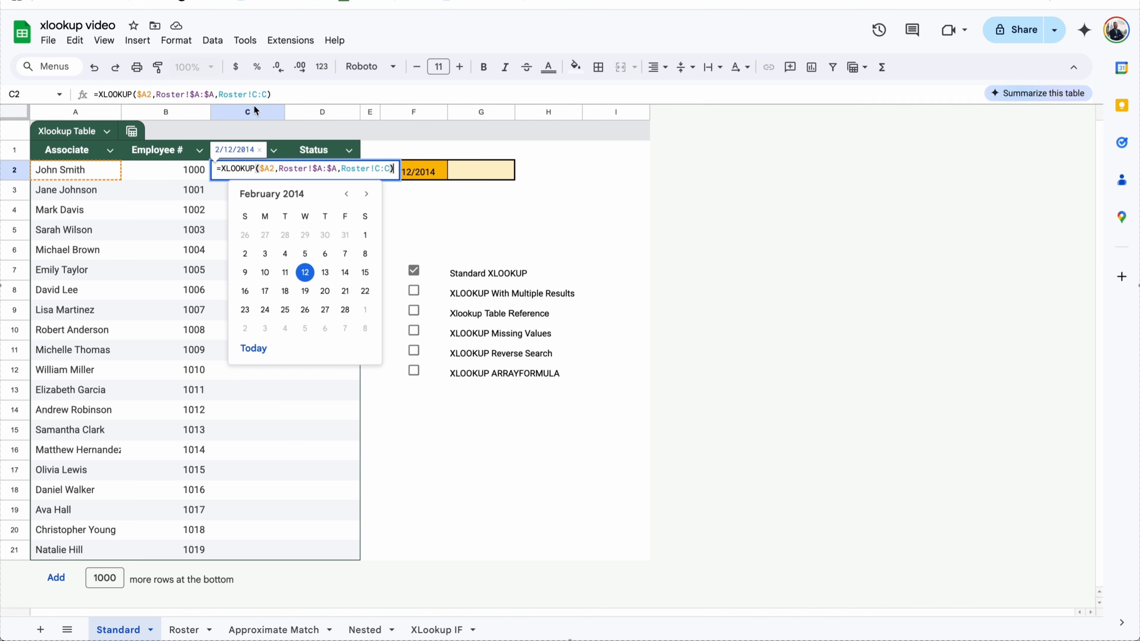
click(187, 178)
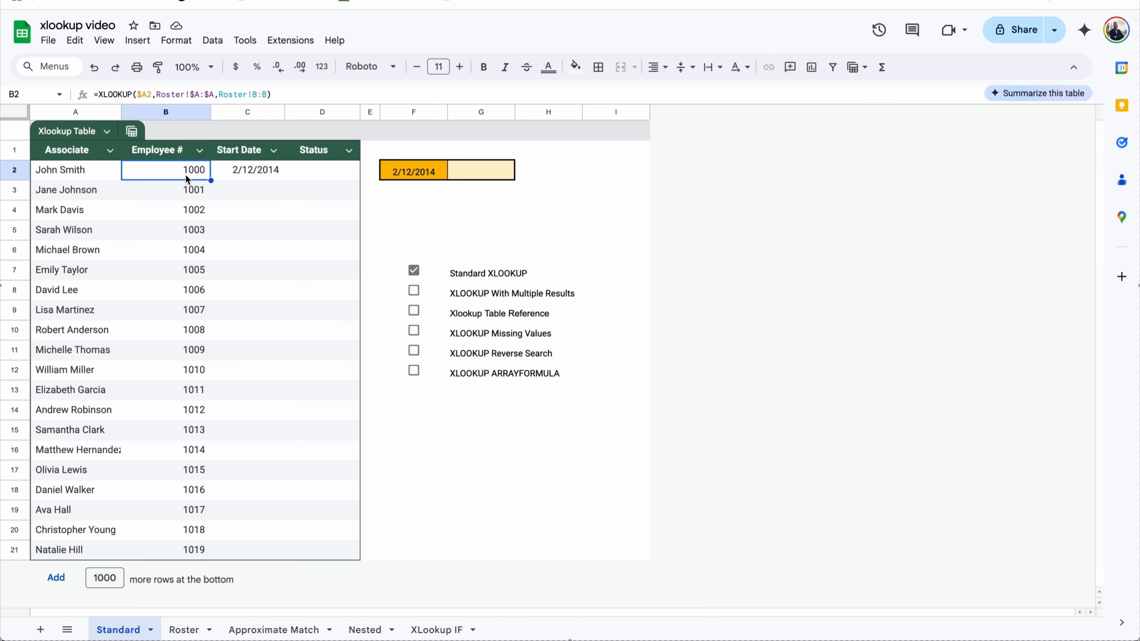
Step: Check the first start date on the Roster sheet, and fill the Standard sheet's B2 formula across through D2 under Status
click(192, 627)
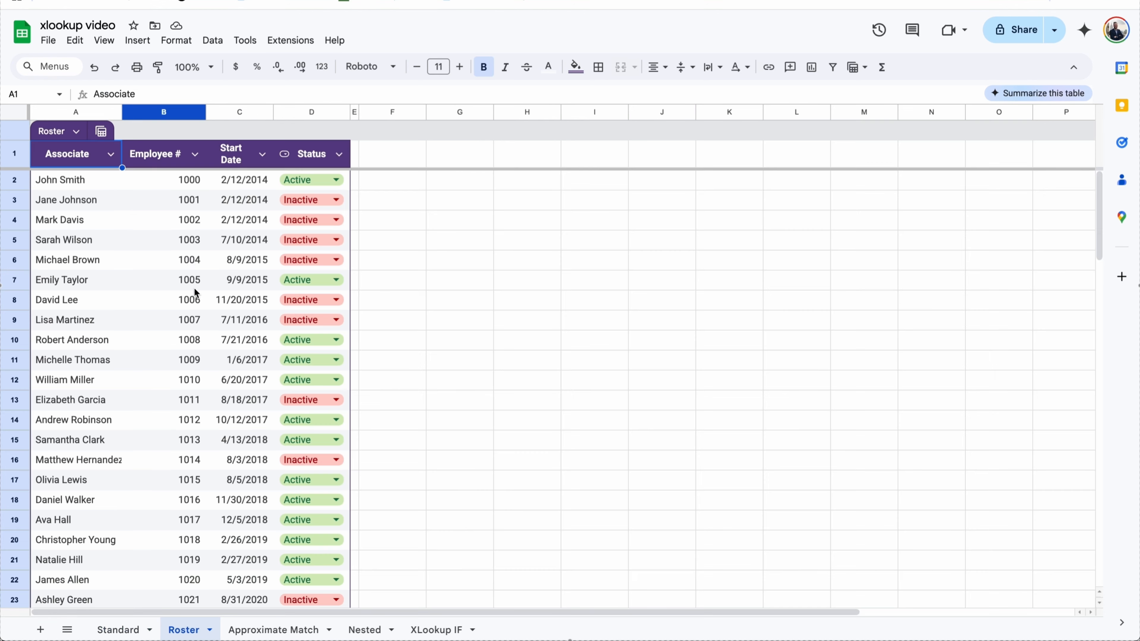
click(246, 182)
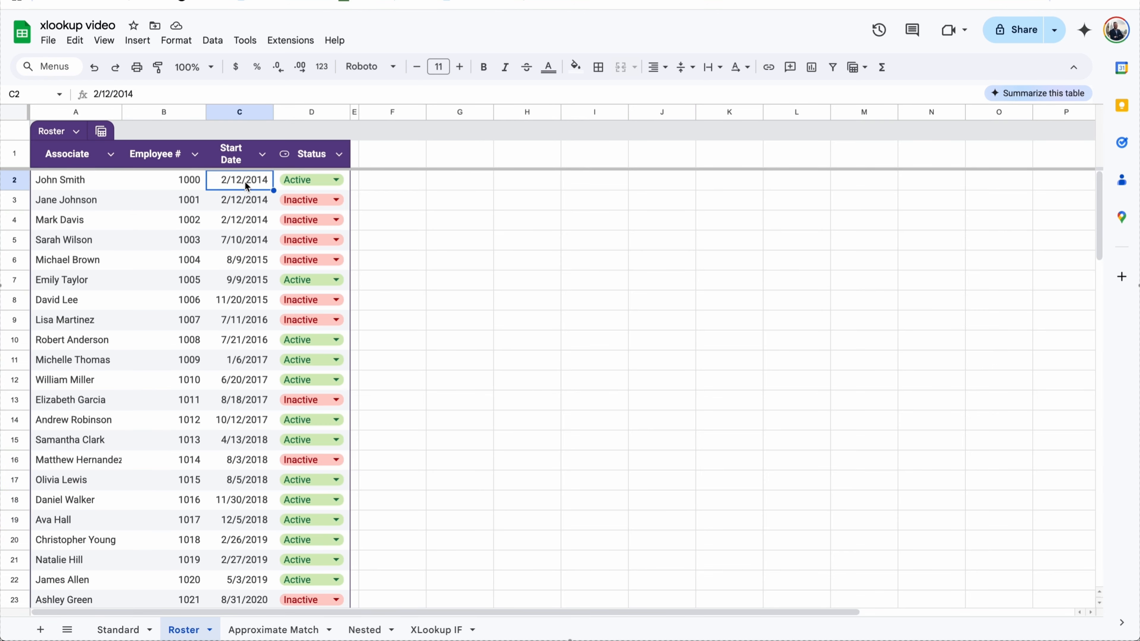
click(118, 630)
drag(212, 178, 299, 180)
click(321, 176)
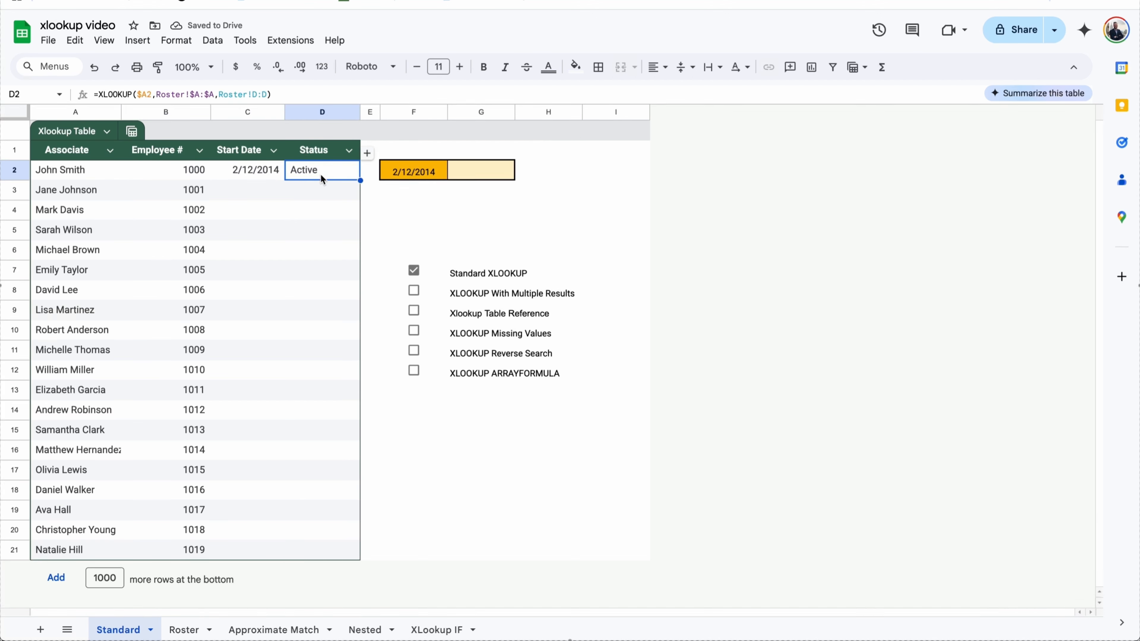
Step: Clear C2:D2 and change the result range of B2's XLOOKUP to Roster!B:D
drag(274, 176, 310, 178)
key(Delete)
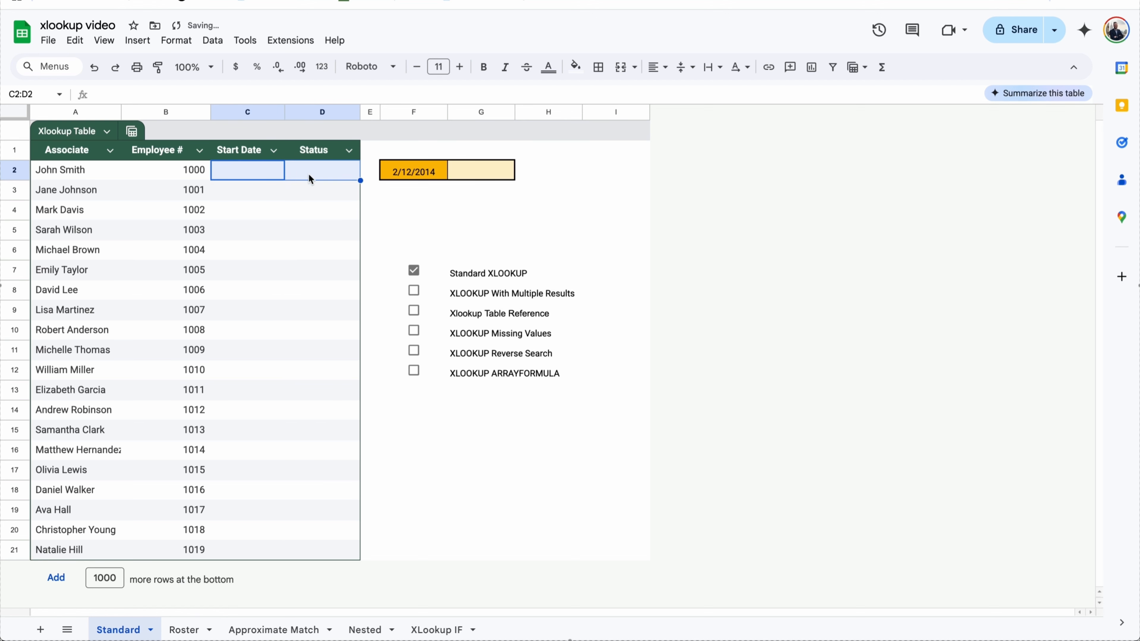
click(205, 171)
click(266, 93)
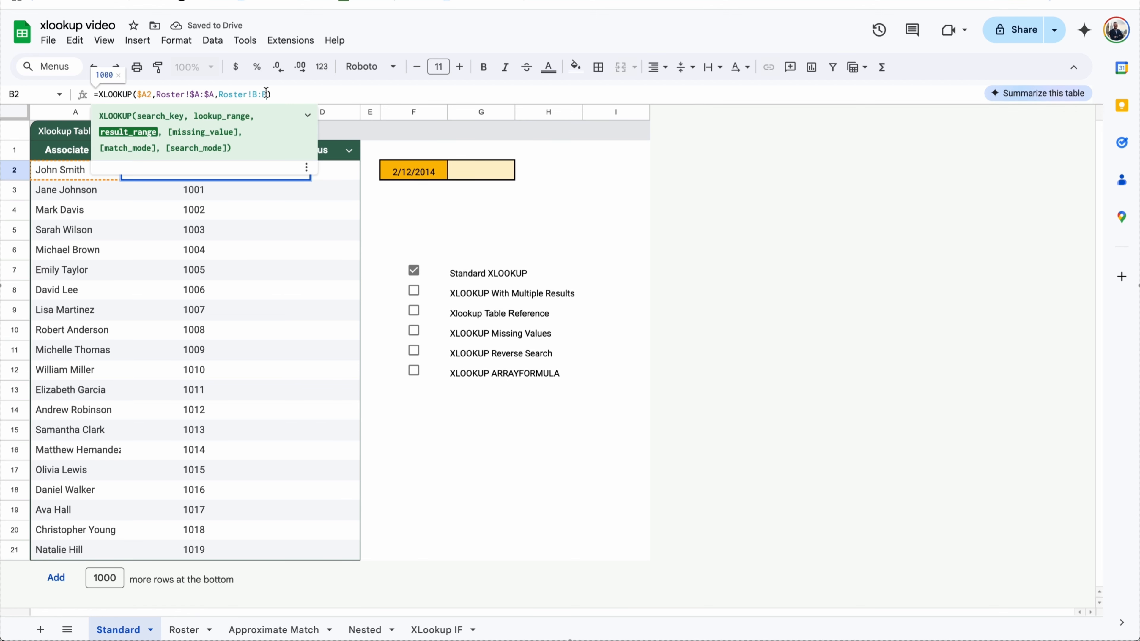
drag(266, 93, 219, 94)
key(BackSpace)
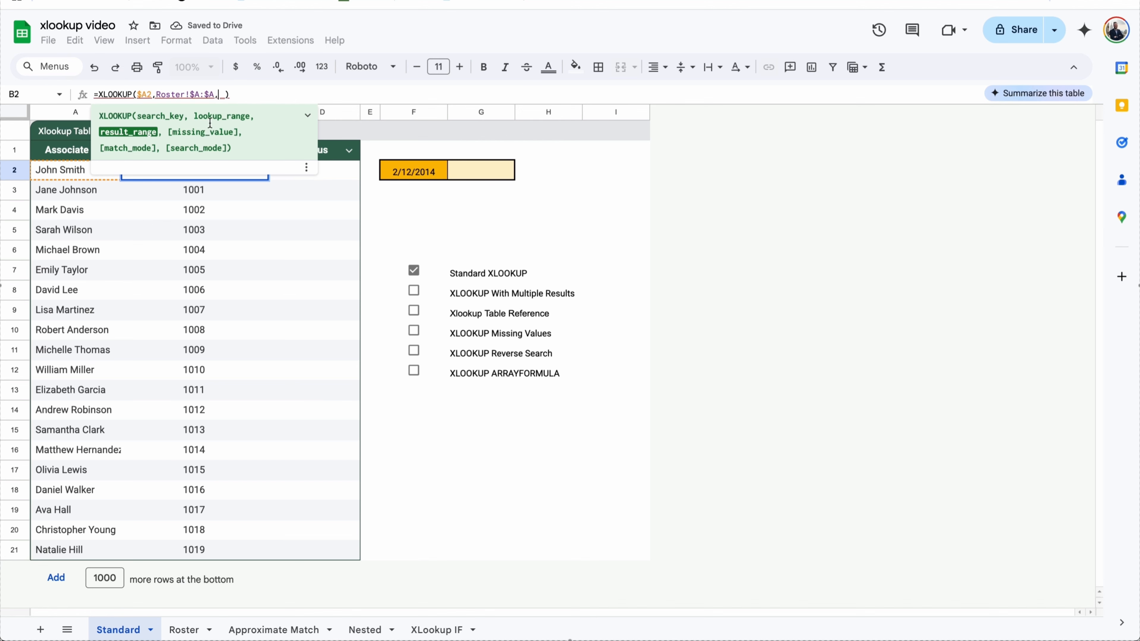
click(191, 628)
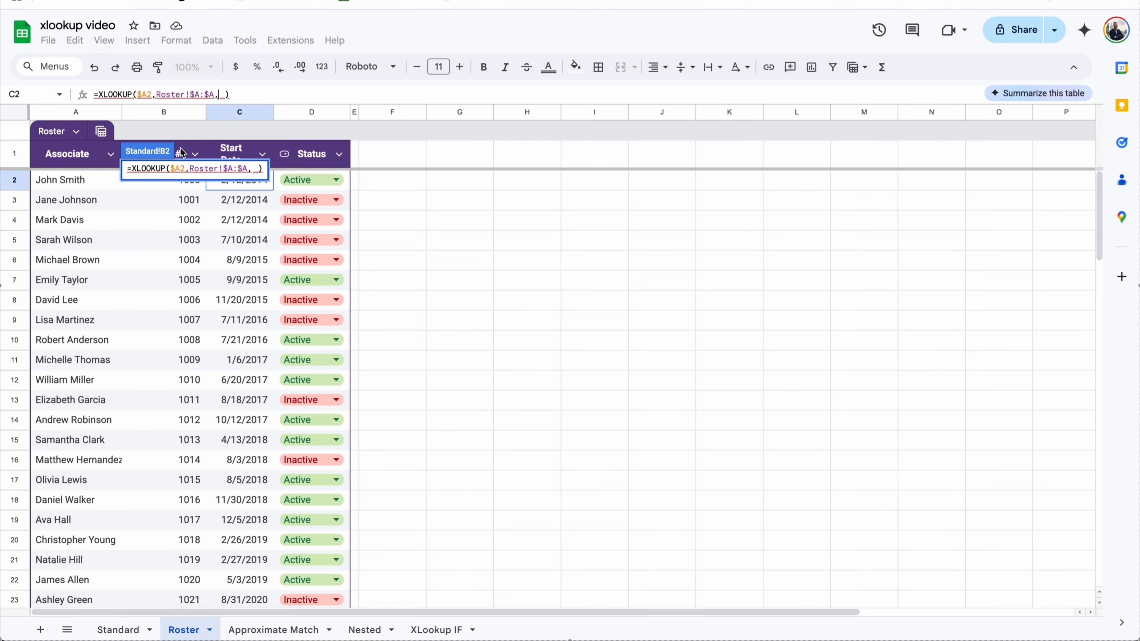
drag(178, 115, 289, 112)
key(Return)
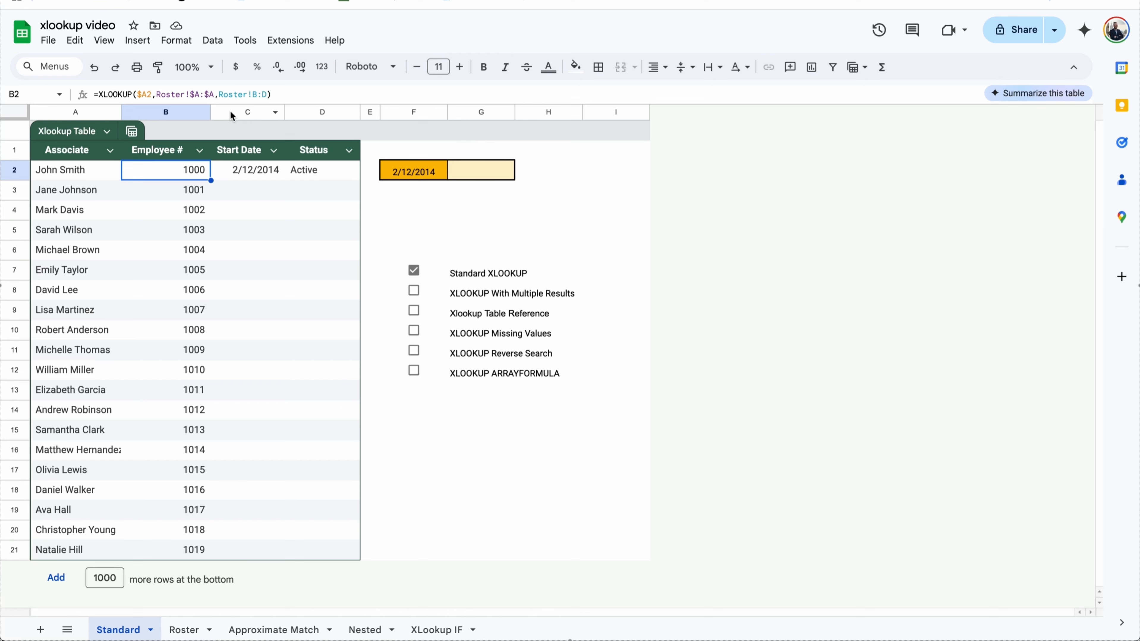
Step: Fill the multi-column XLOOKUP from B2 down through row 21 and inspect a returned Status cell
click(236, 171)
click(203, 174)
drag(211, 181, 202, 555)
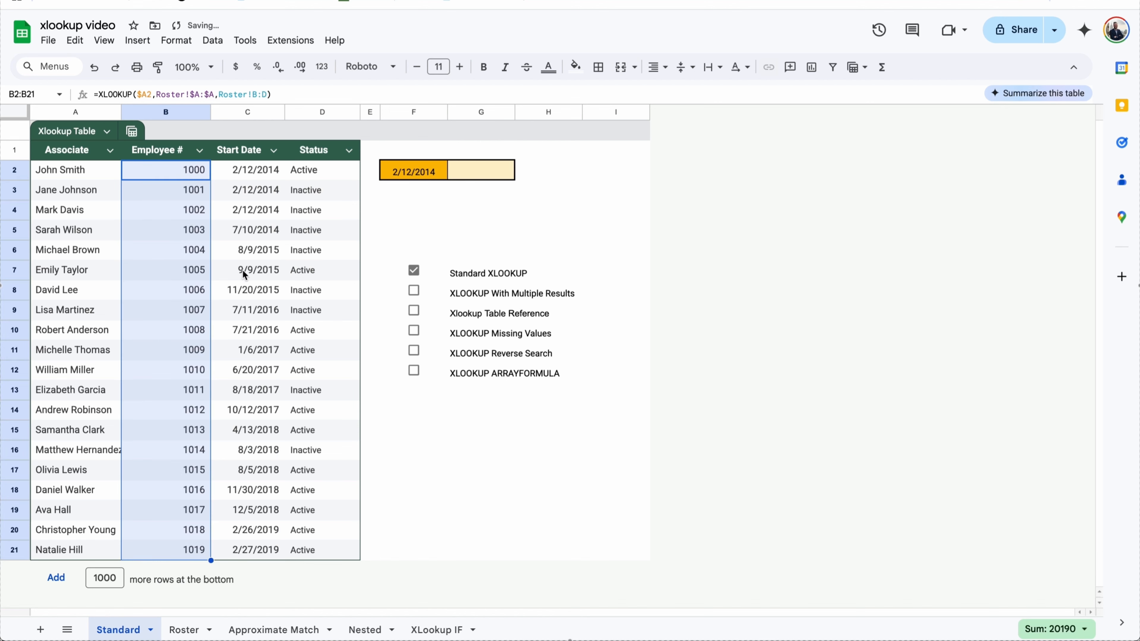
click(309, 233)
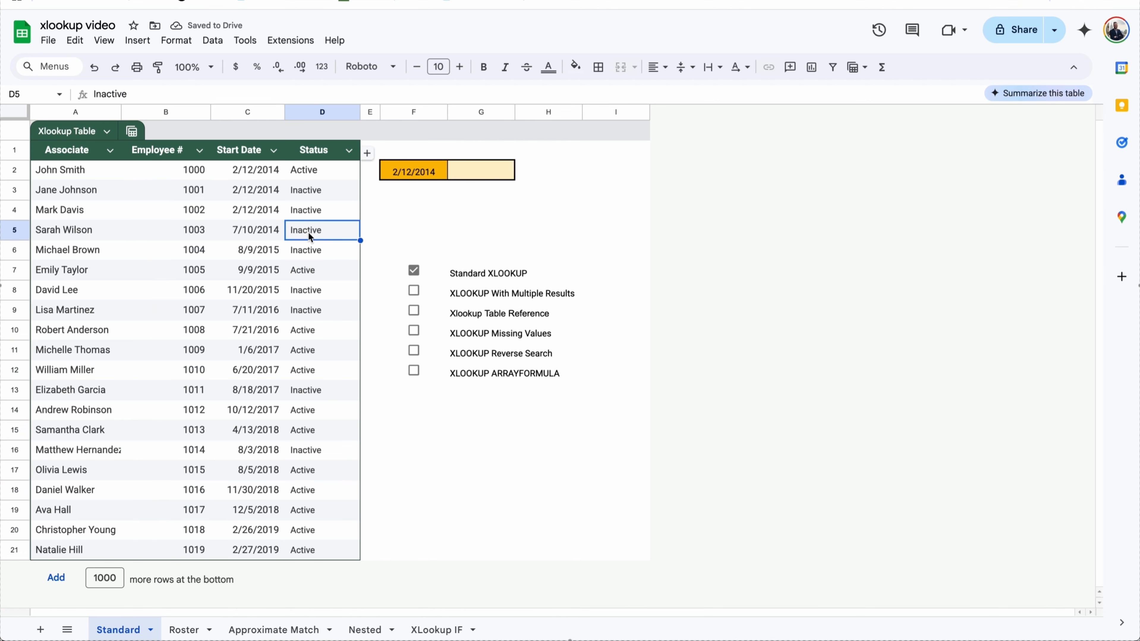
click(166, 172)
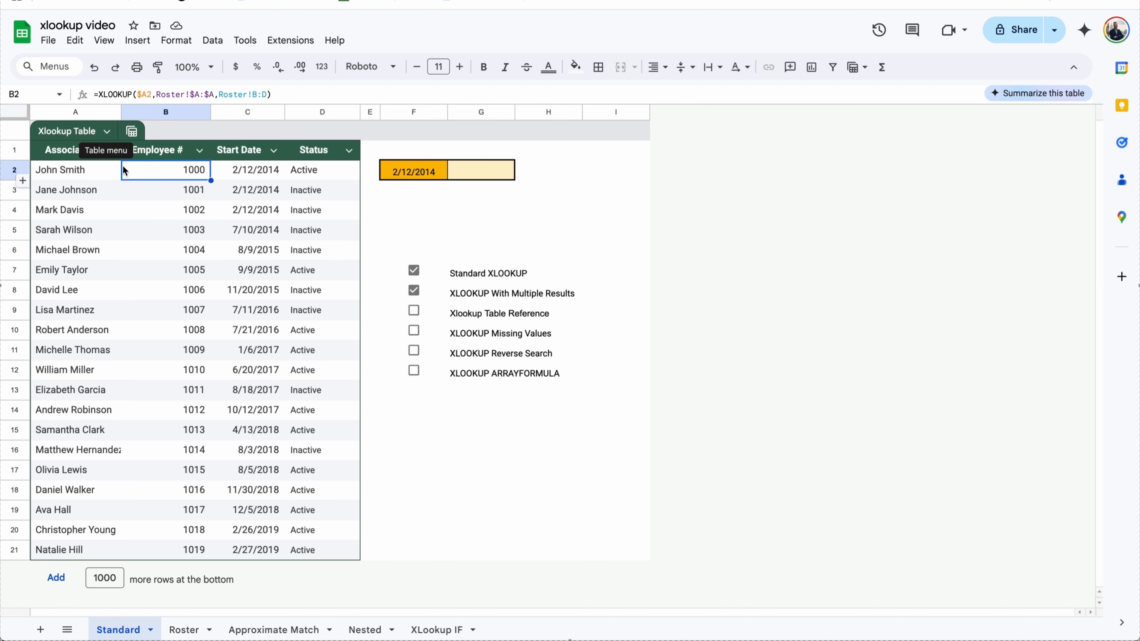
Step: Look at the Roster table references suggested for a formula in the Roster sheet's cell G4, and discard the entry
click(185, 630)
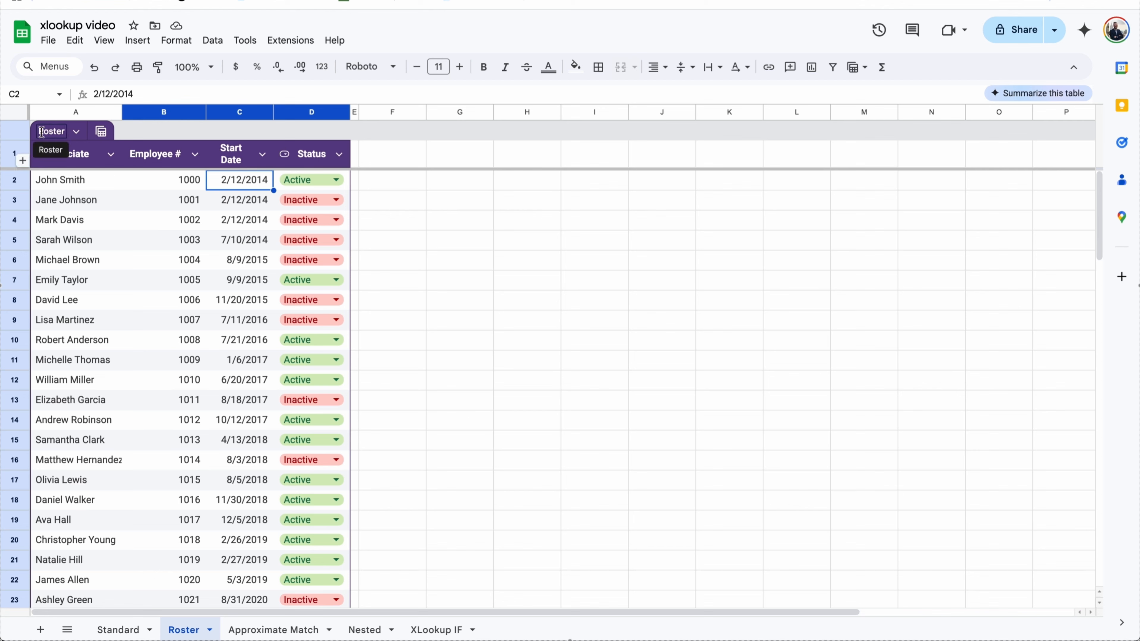
click(430, 223)
text(=ros)
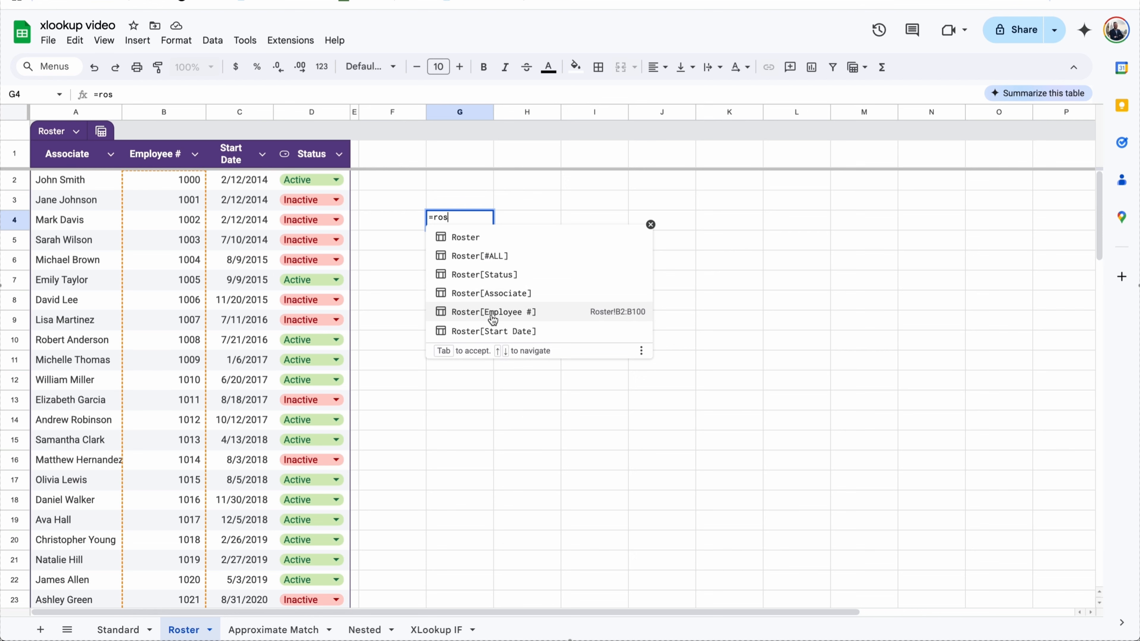
click(409, 328)
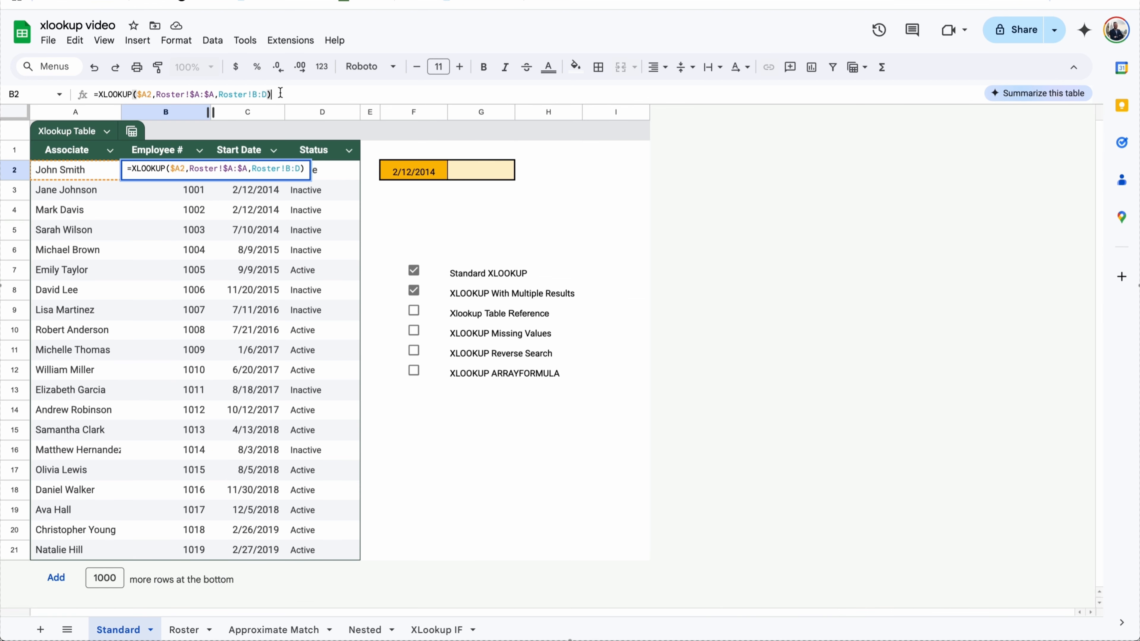
Step: Change B2's XLOOKUP to use Roster[Associate] as lookup range and Roster[Employee #] as result range, and apply the suggested update to the entire column
drag(280, 93, 155, 91)
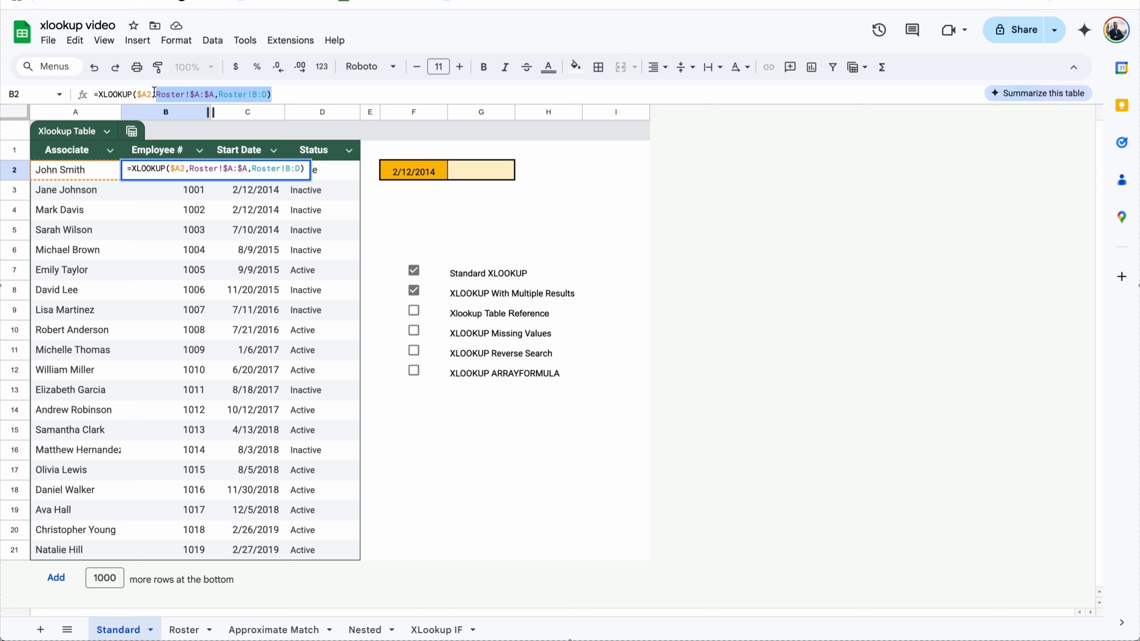
key(BackSpace)
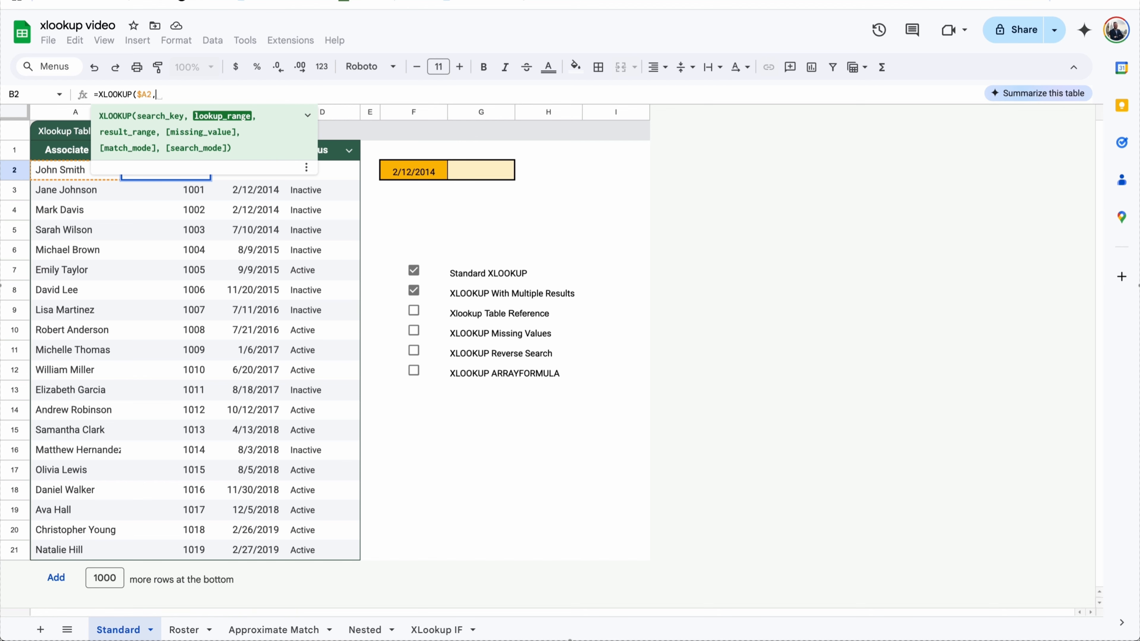
text(rost)
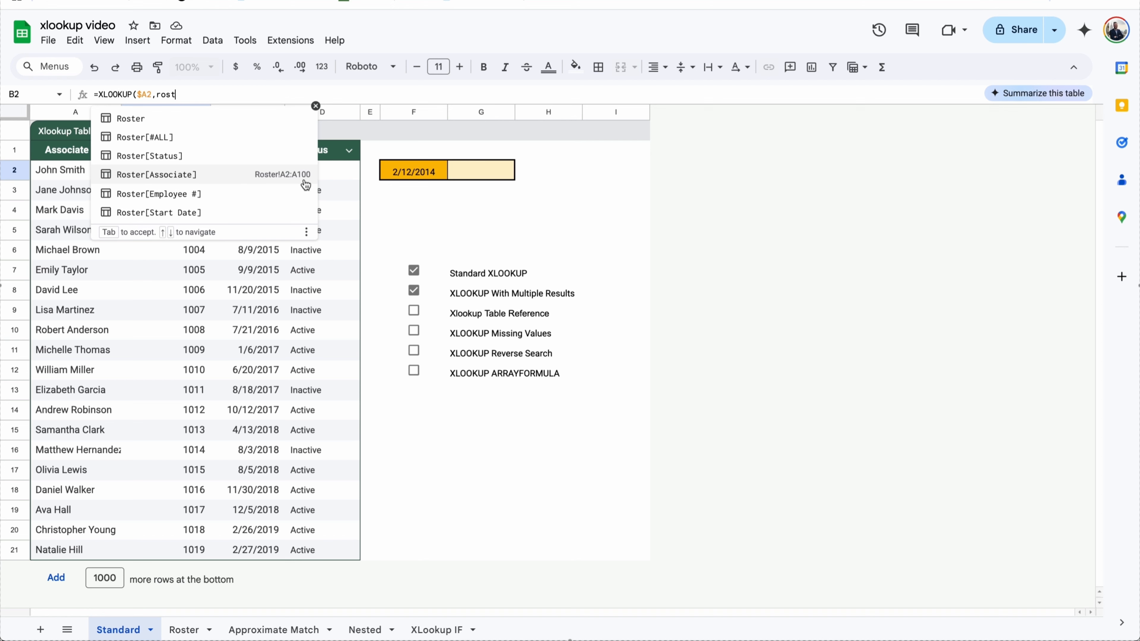
click(273, 181)
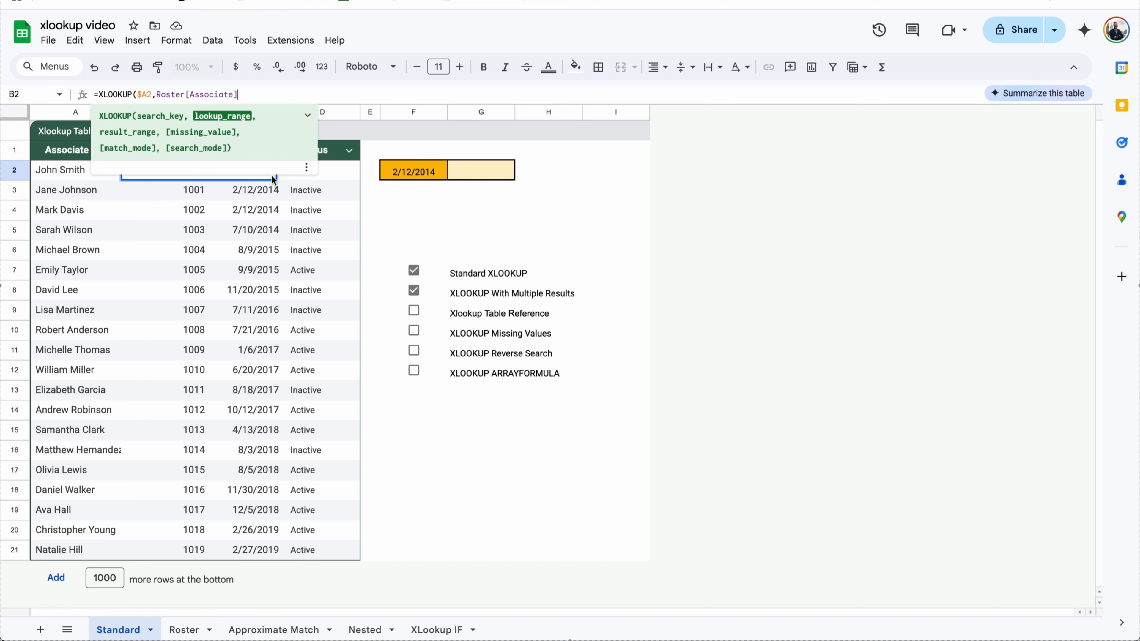
text(,)
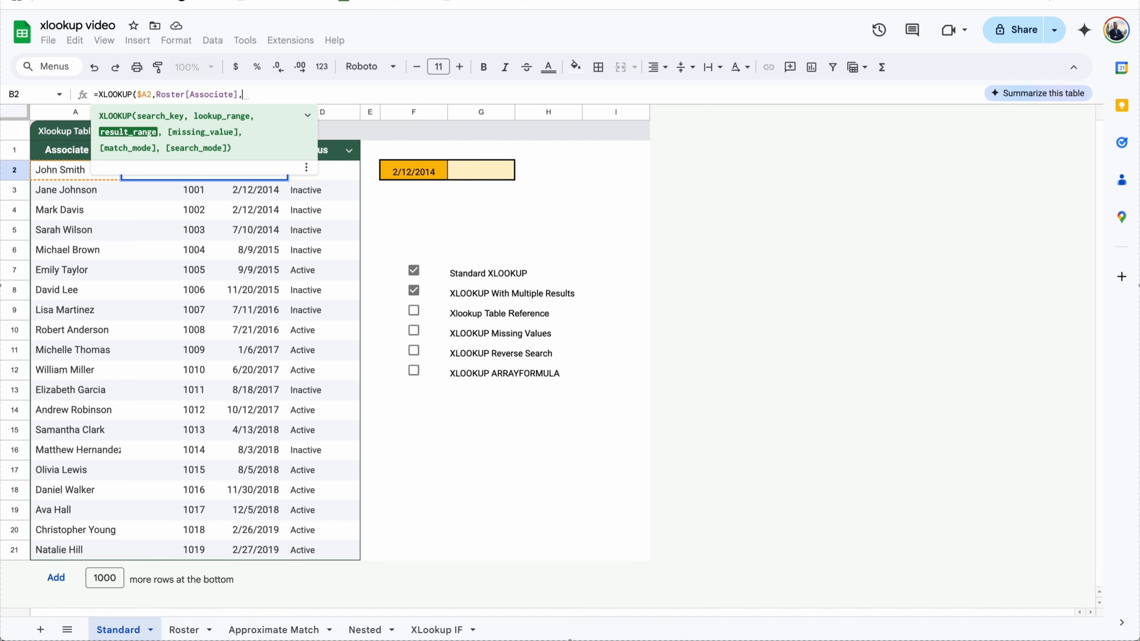
text(ros)
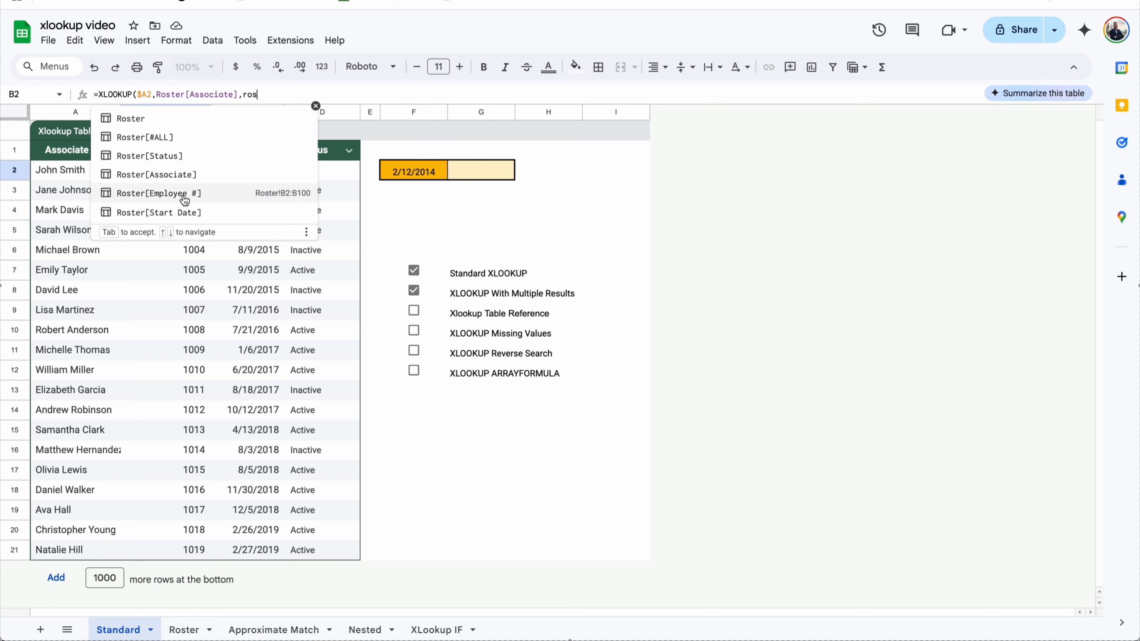
click(209, 197)
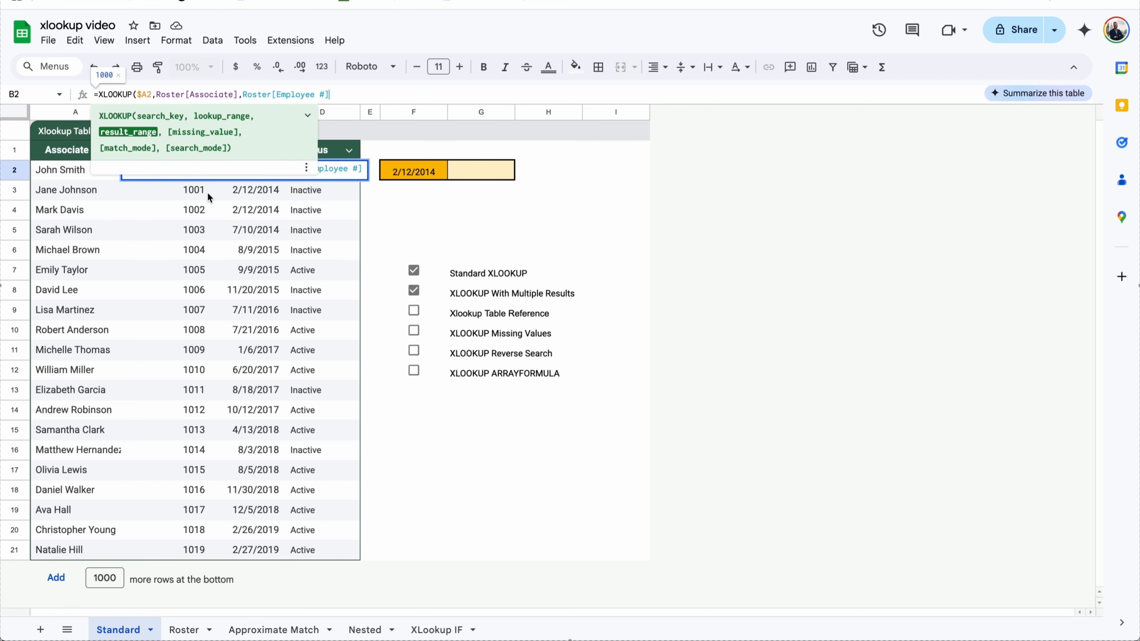
key(Return)
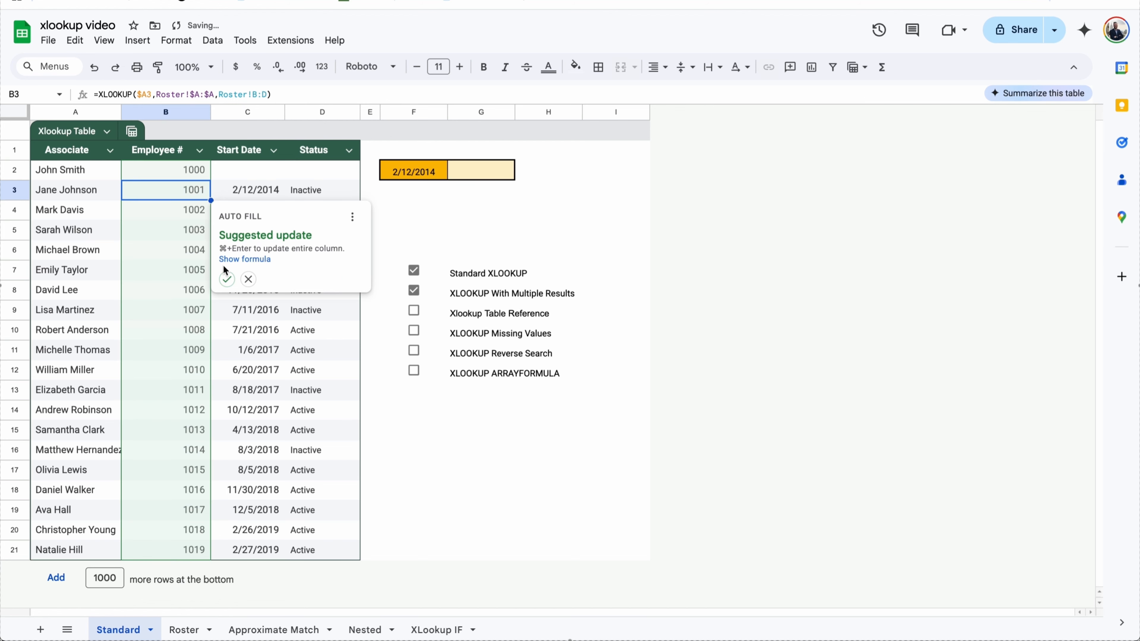
click(225, 277)
click(202, 171)
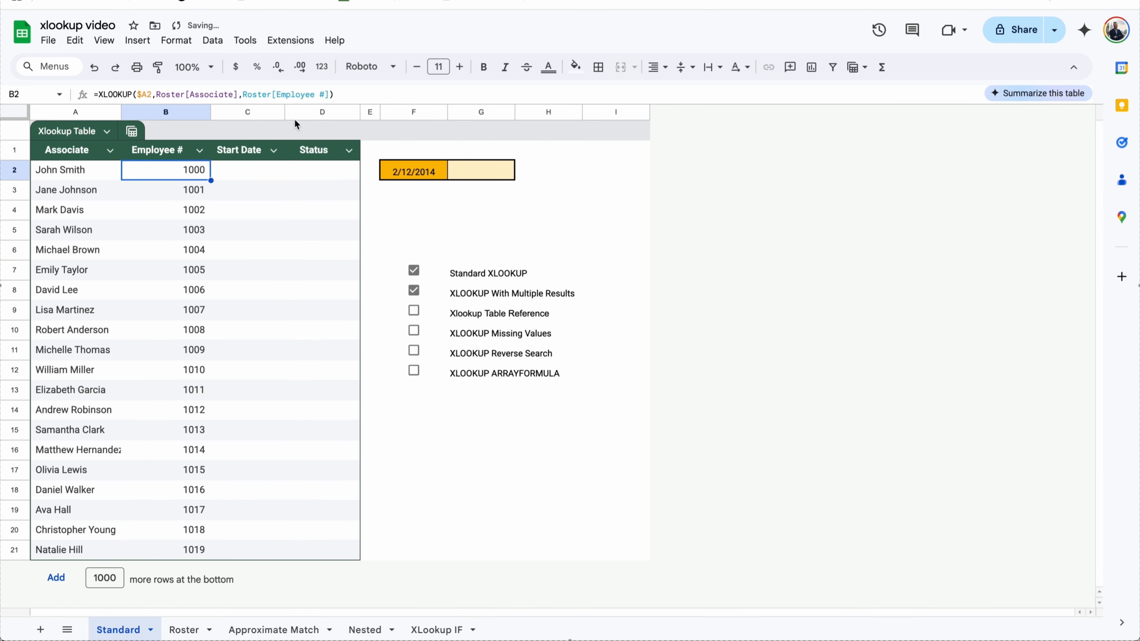
click(337, 166)
click(193, 173)
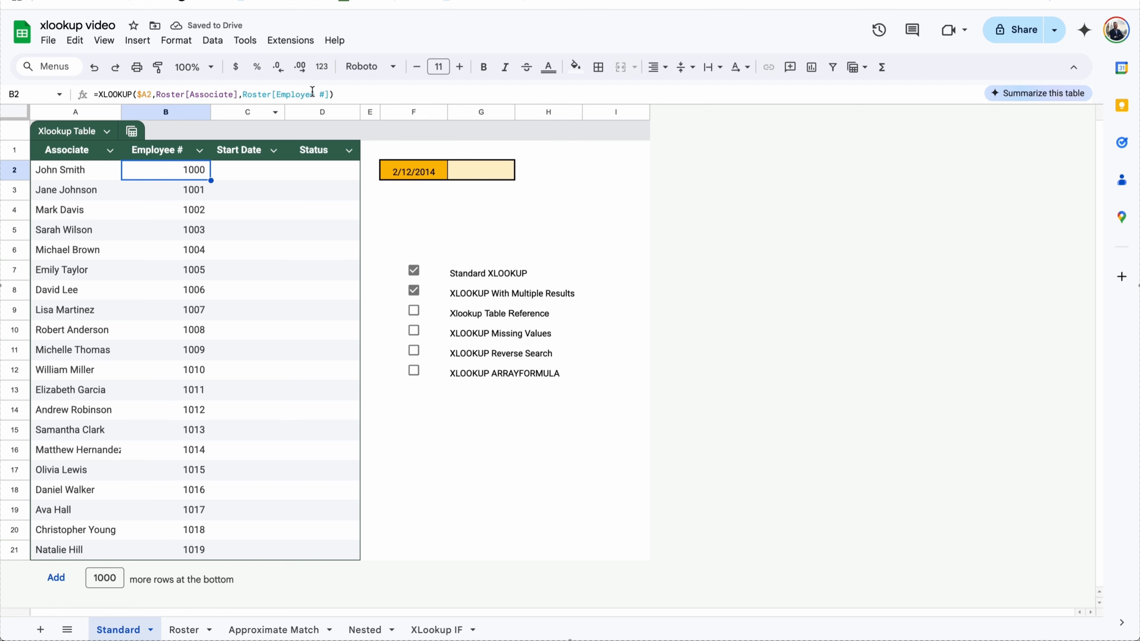
click(330, 98)
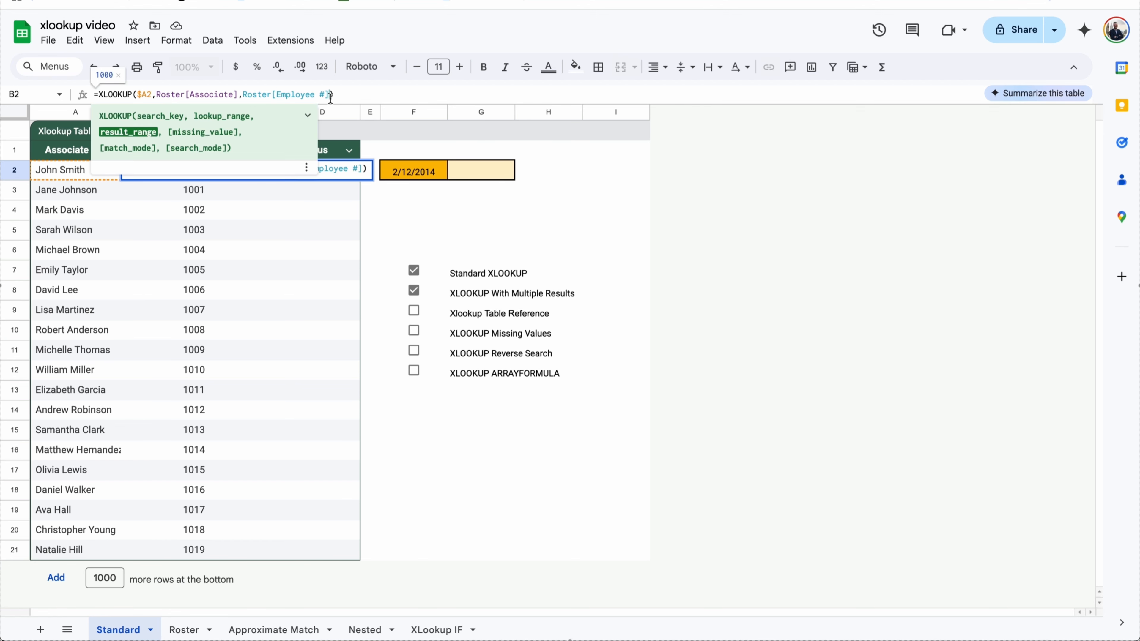
click(321, 209)
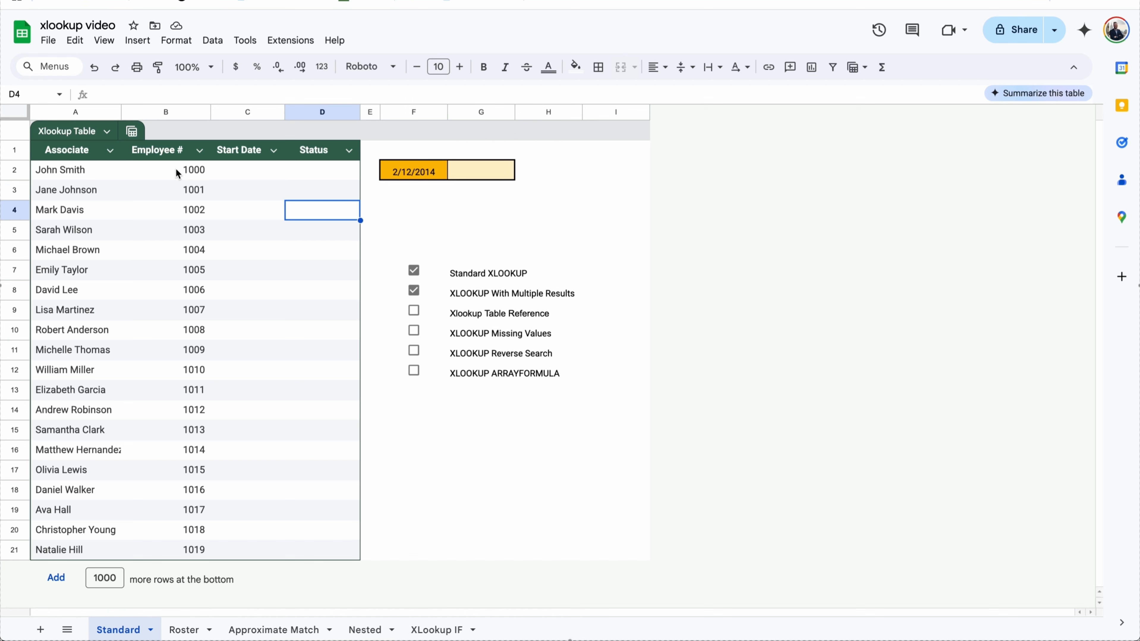
Step: Fill the B2 table-reference formula across into C2 under Start Date and check its references
click(177, 169)
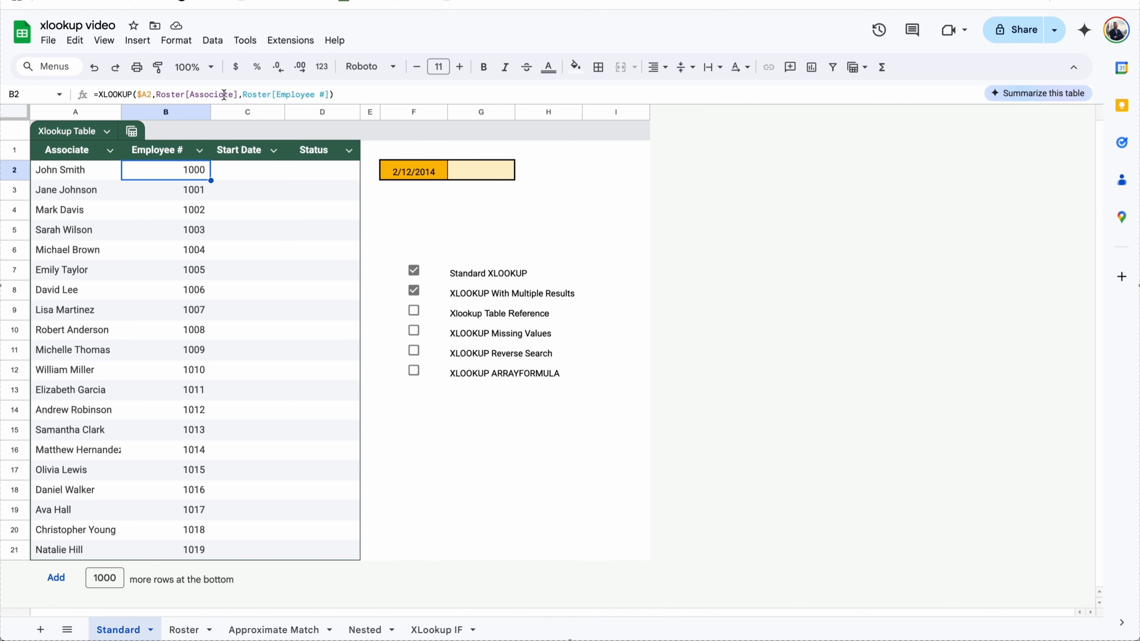
drag(211, 181, 237, 179)
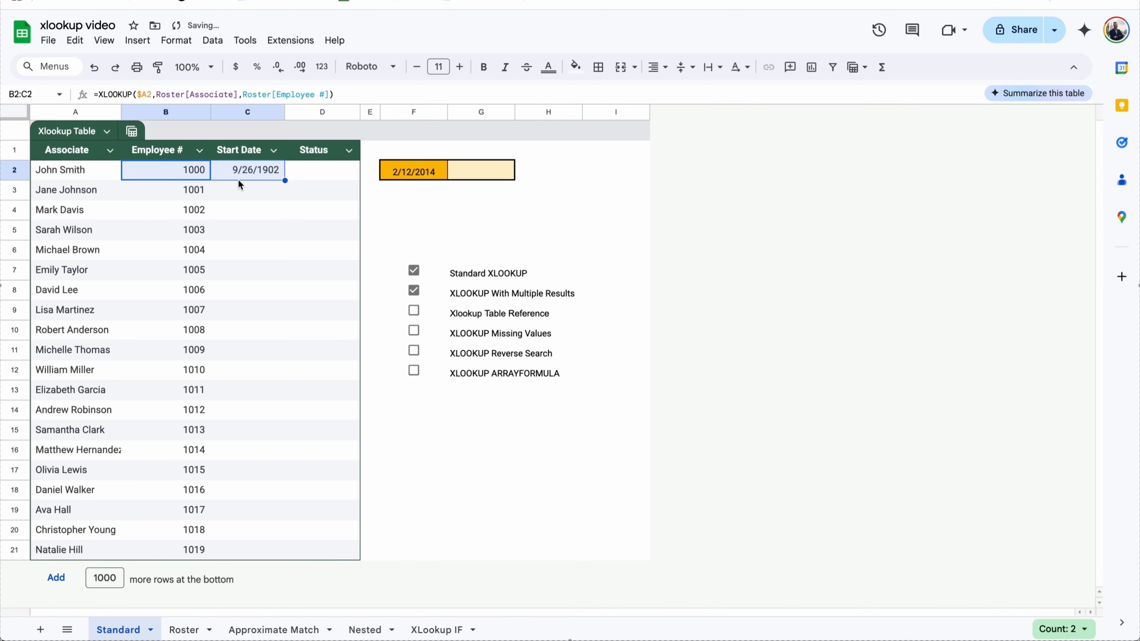
click(240, 176)
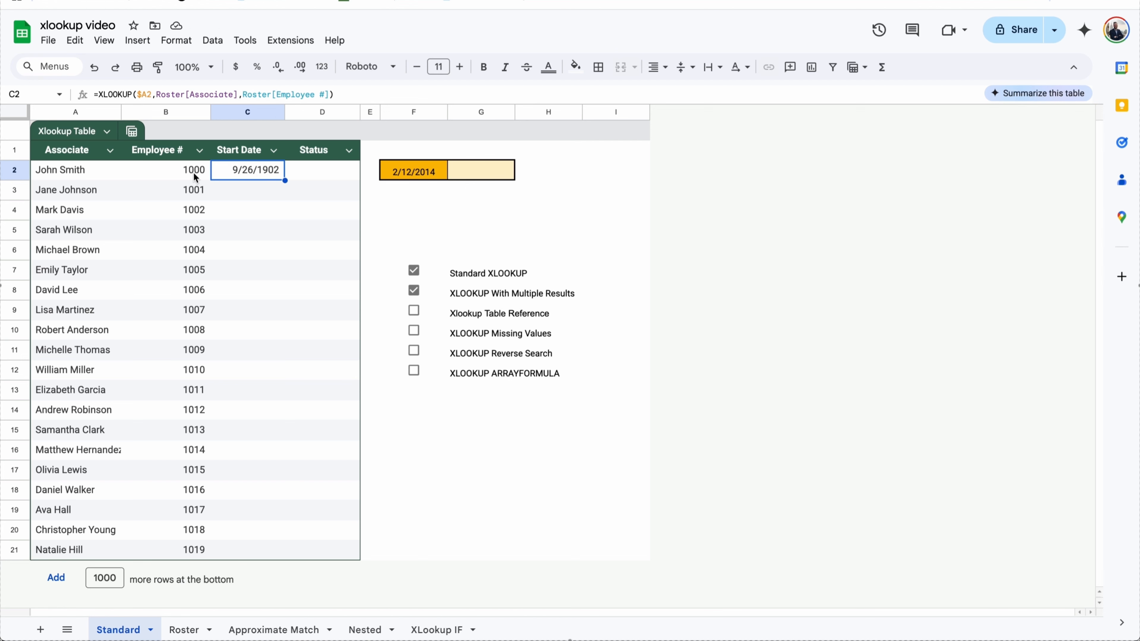
Step: Try the Number format on C2 in the Start Date column, and undo the format change
click(323, 76)
click(355, 145)
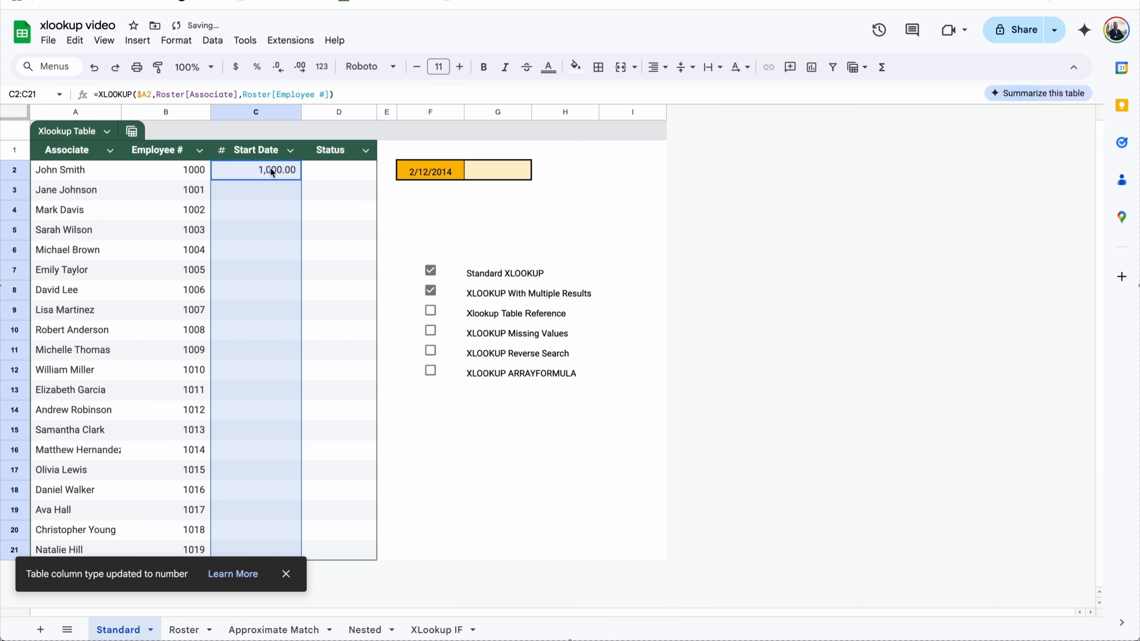
key(ctrl+z)
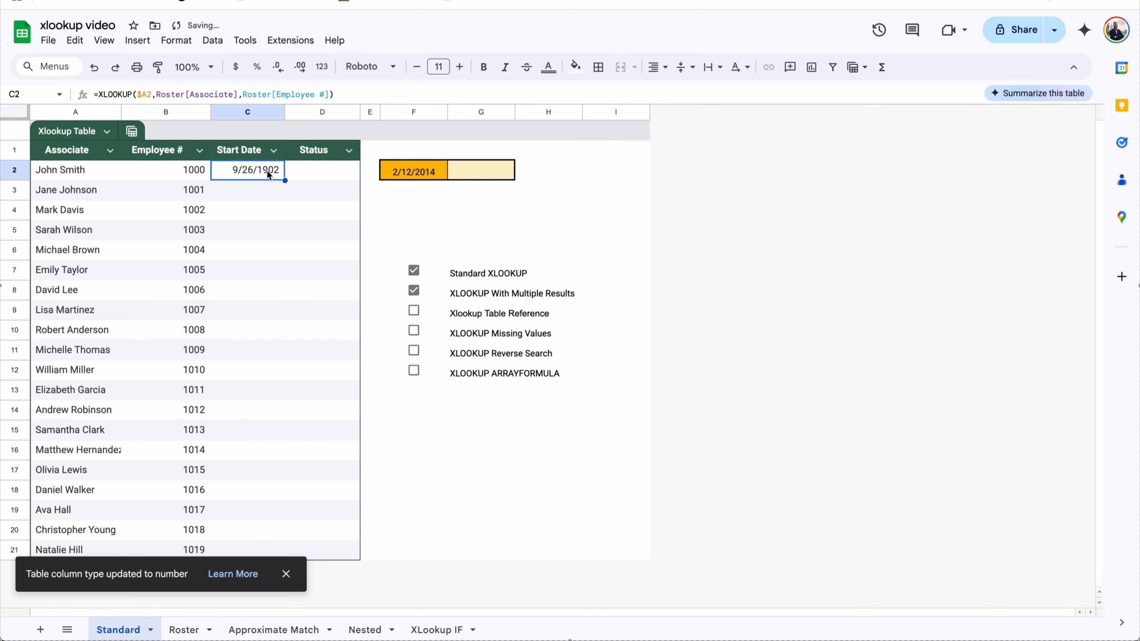
Step: Change the result range of C2's XLOOKUP to Roster[Start Date] and accept the suggested autofill for the Start Date column
click(327, 96)
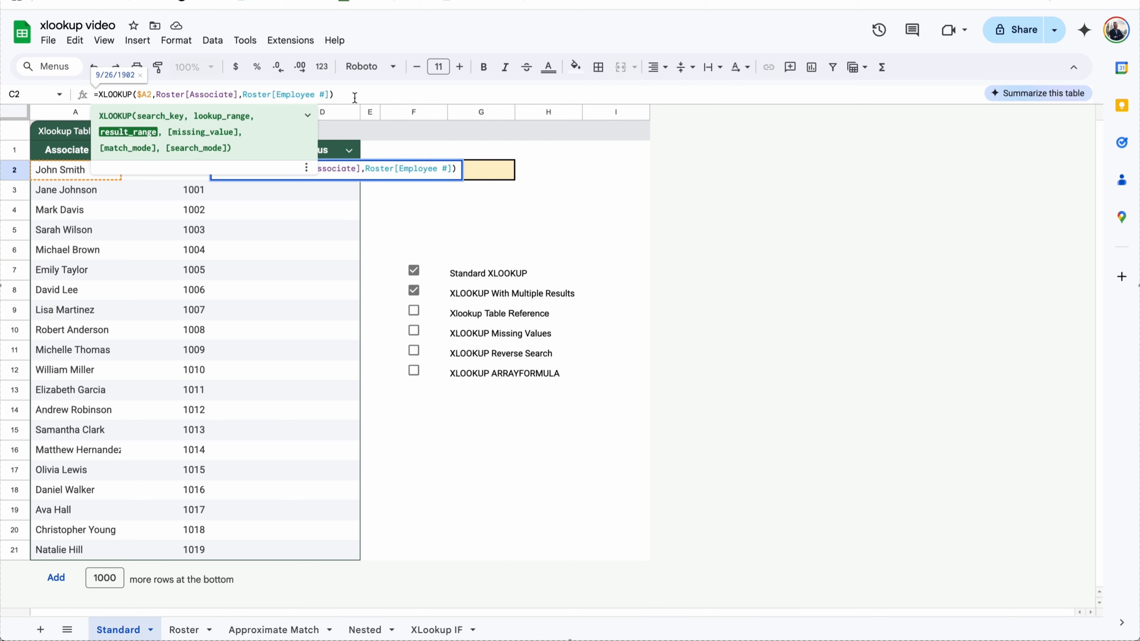
key(BackSpace)
key(BackSpace)
key(BackSpace)
key(BackSpace)
key(BackSpace)
key(BackSpace)
key(BackSpace)
key(BackSpace)
key(BackSpace)
key(BackSpace)
key(BackSpace)
key(BackSpace)
key(BackSpace)
key(BackSpace)
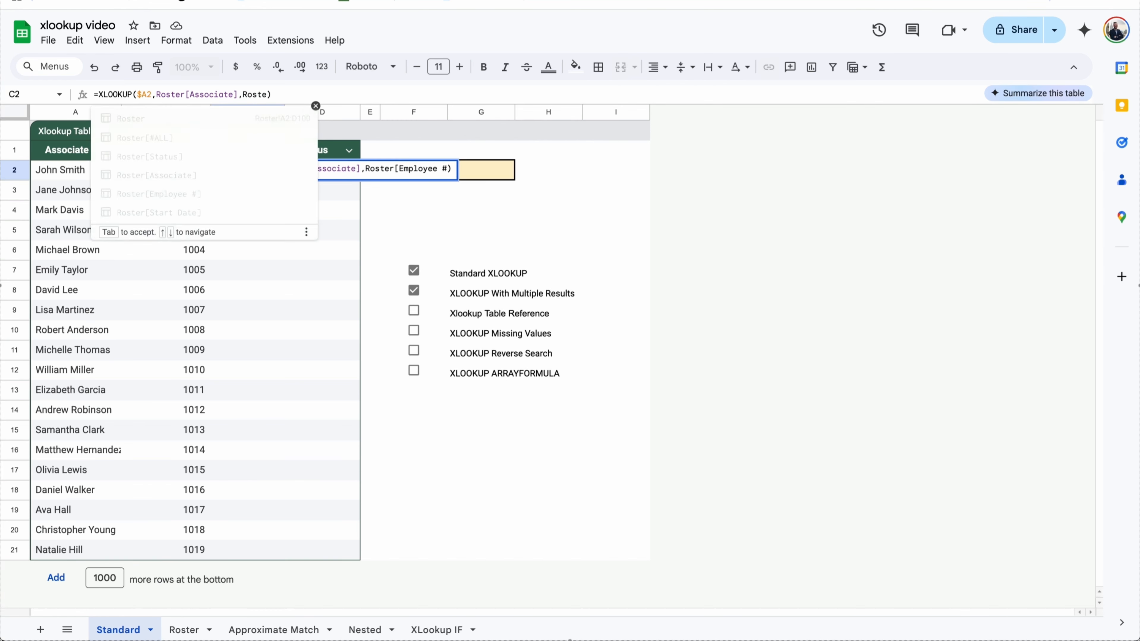
key(BackSpace)
key(BackSpace)
key(BackSpace)
key(BackSpace)
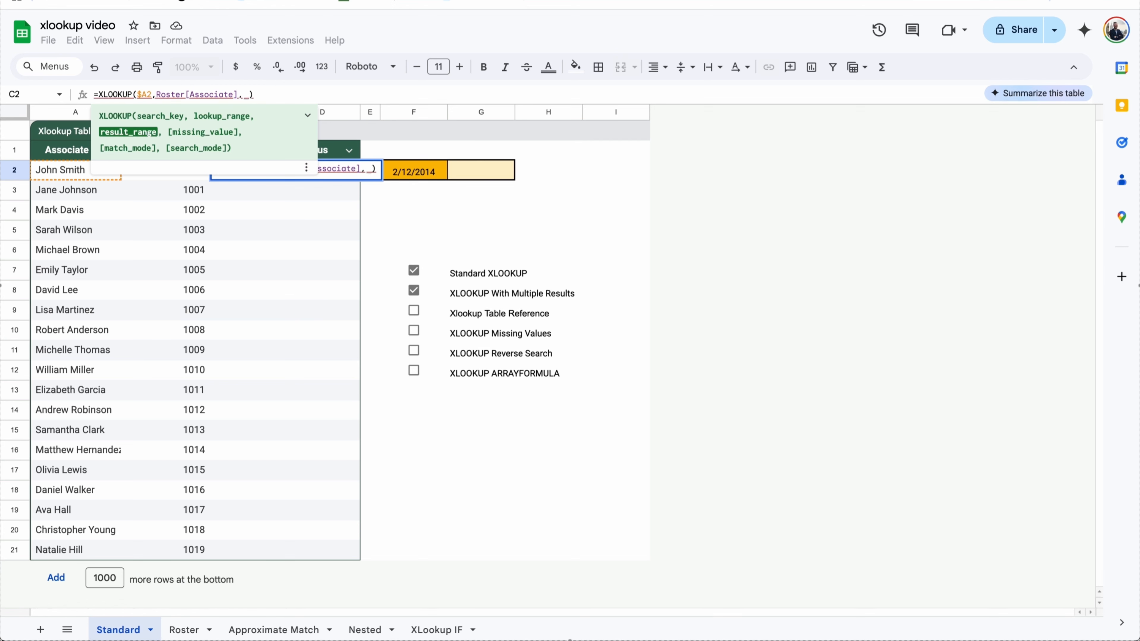
text(sta)
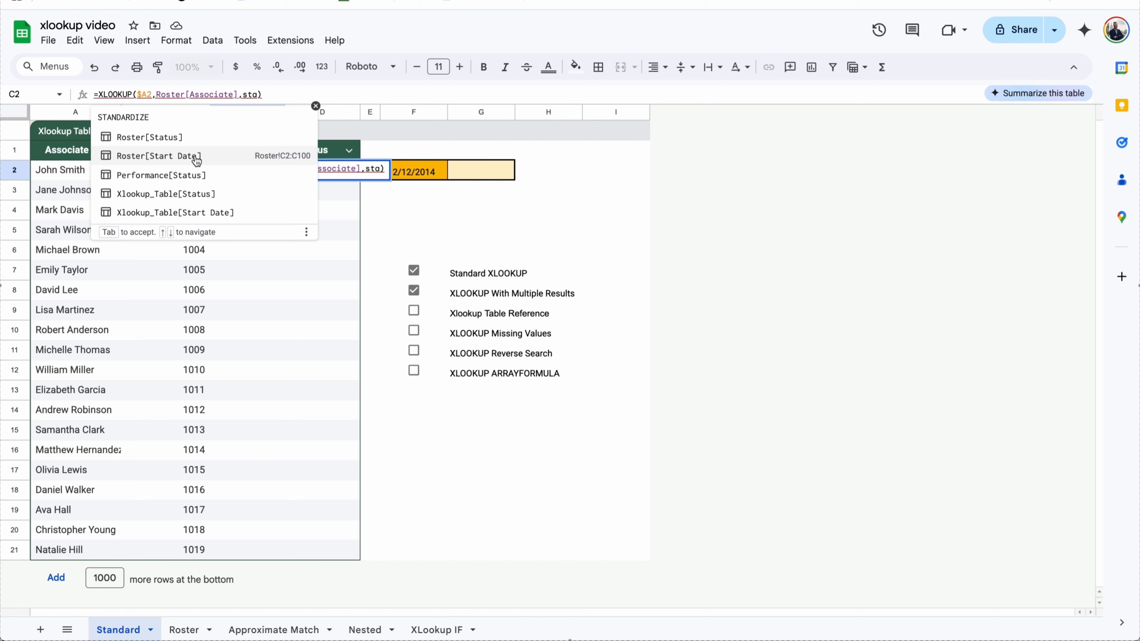
click(228, 161)
key(Return)
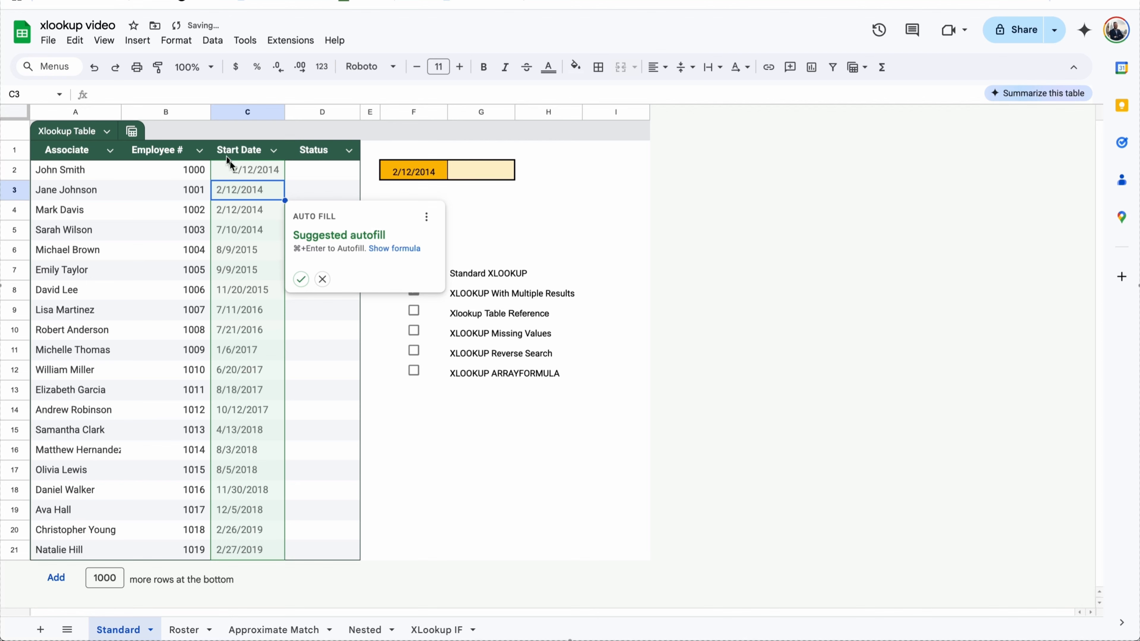
click(301, 278)
Step: Fill the Status column with the same XLOOKUP using Roster[Status] as result range, and tick the Xlookup Table Reference checklist item
drag(286, 181, 304, 179)
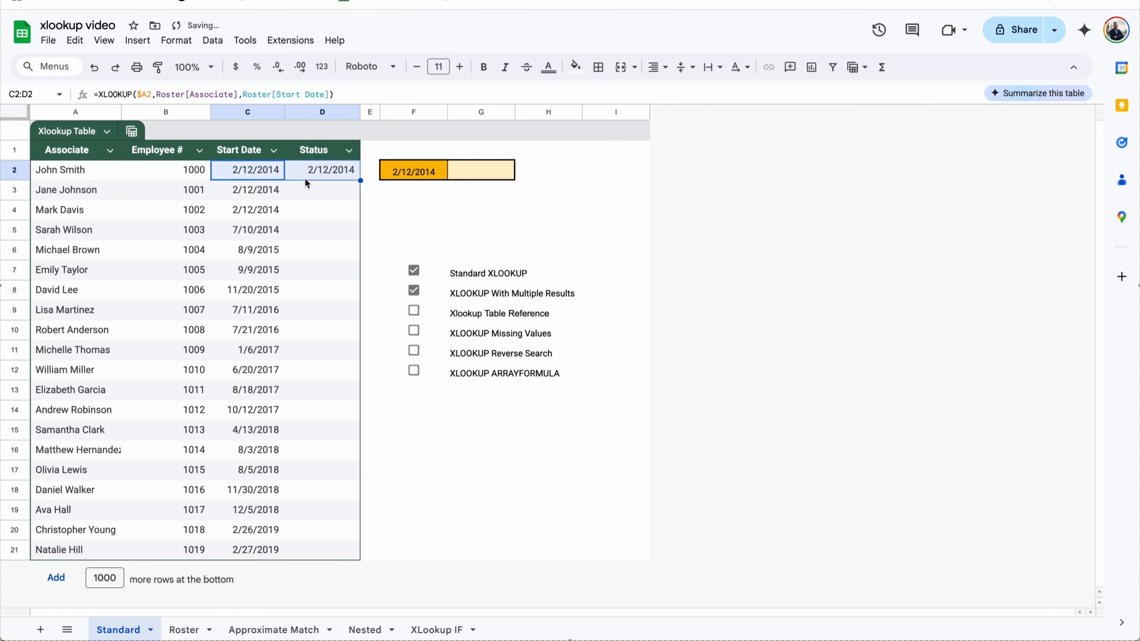
click(305, 178)
drag(327, 95, 285, 95)
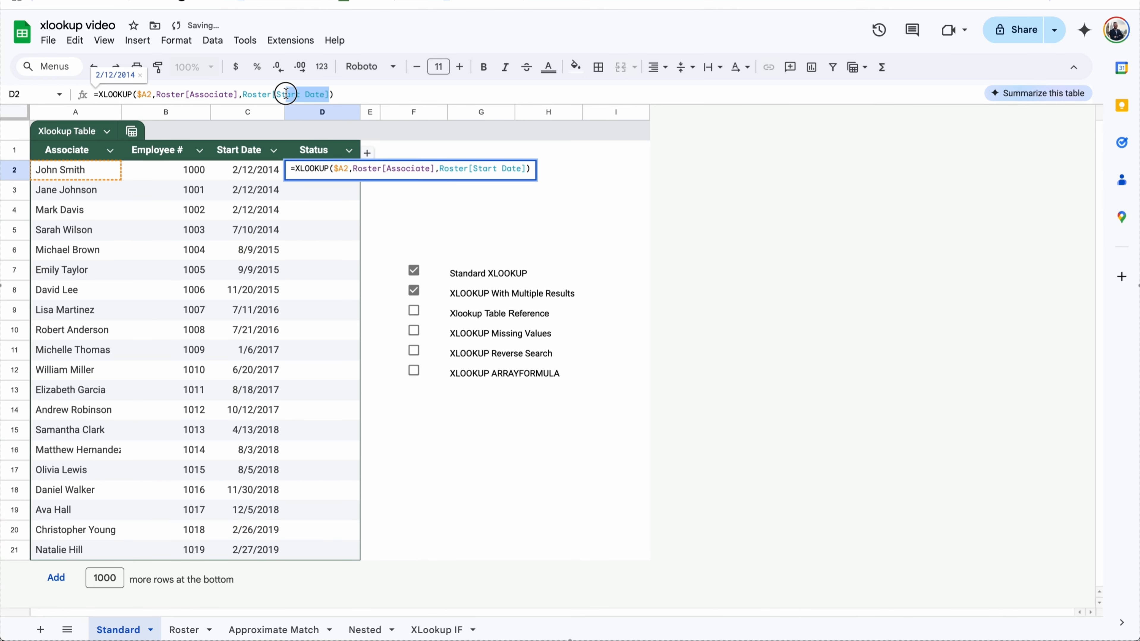
key(BackSpace)
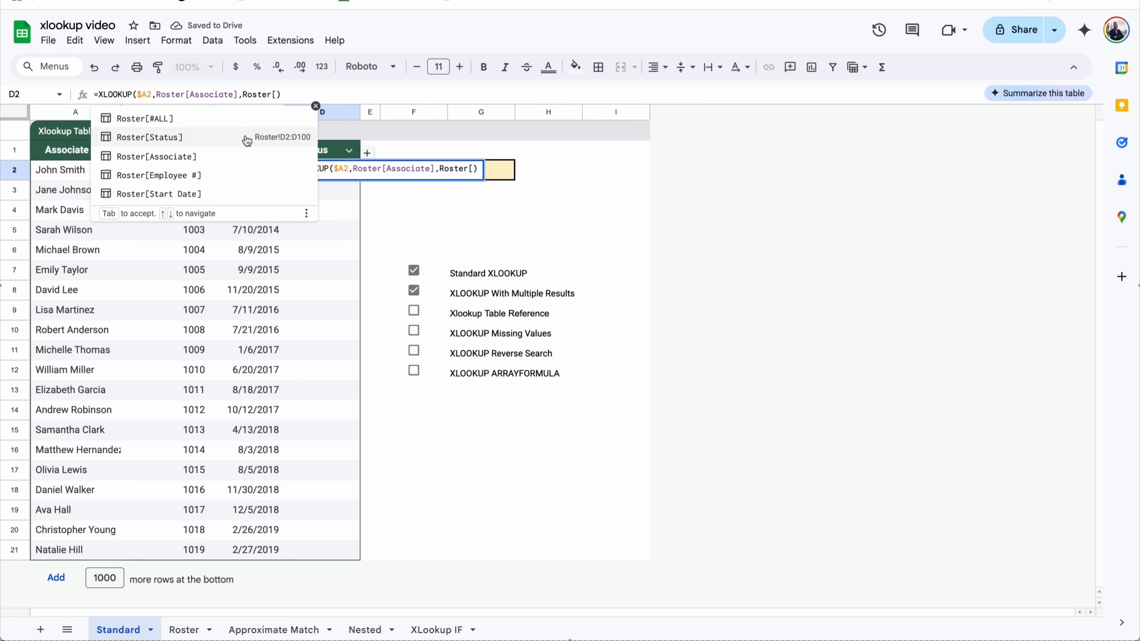
click(226, 137)
key(Return)
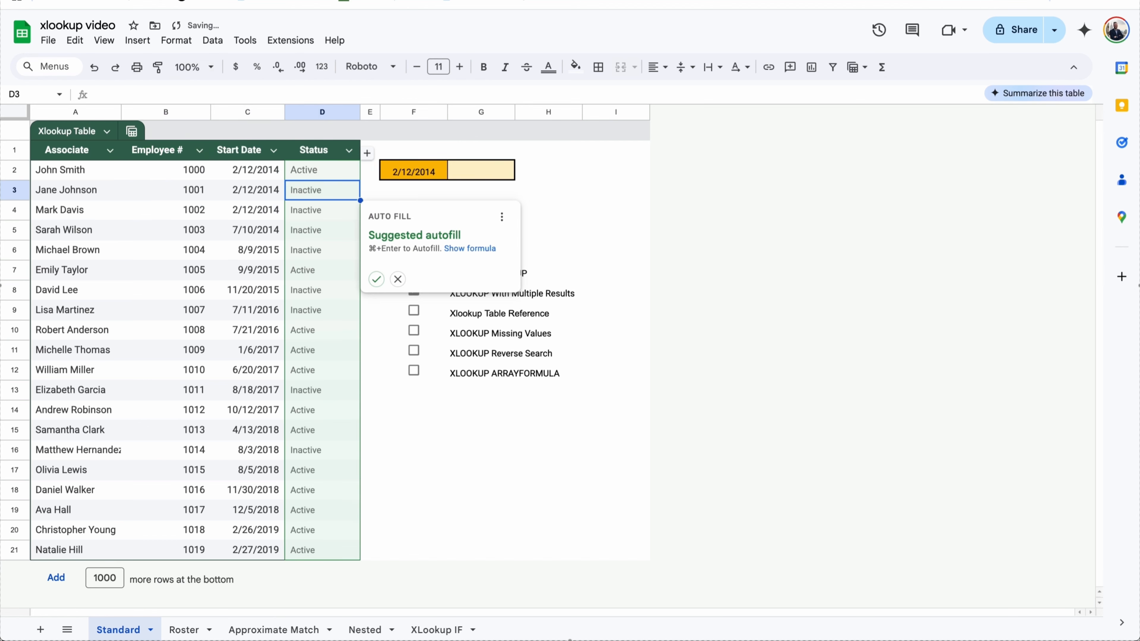
click(376, 279)
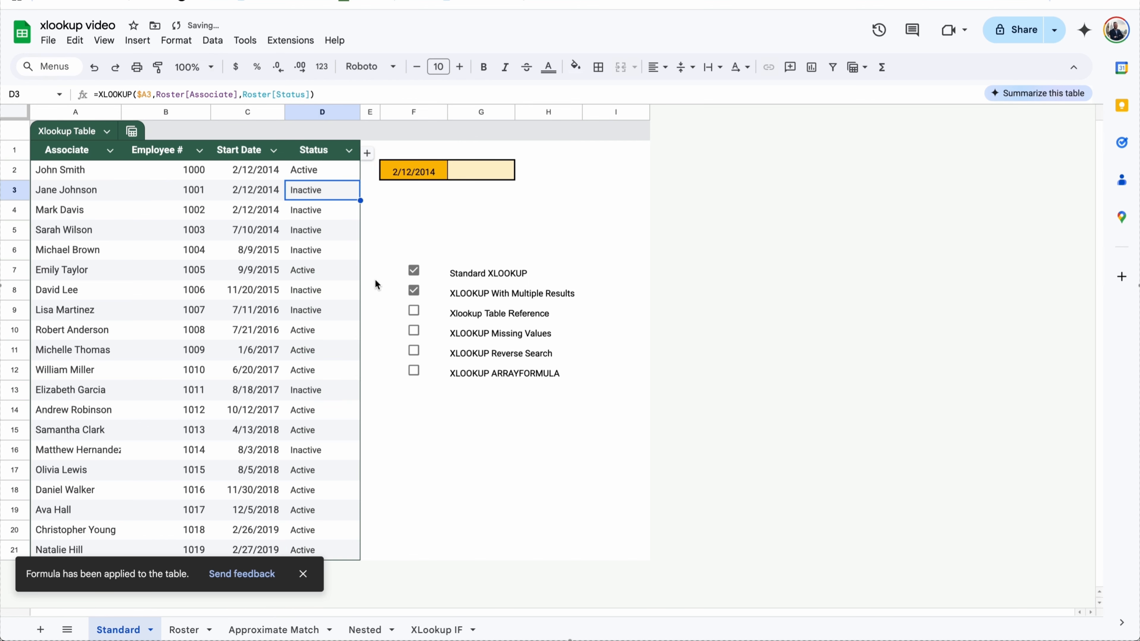
click(414, 310)
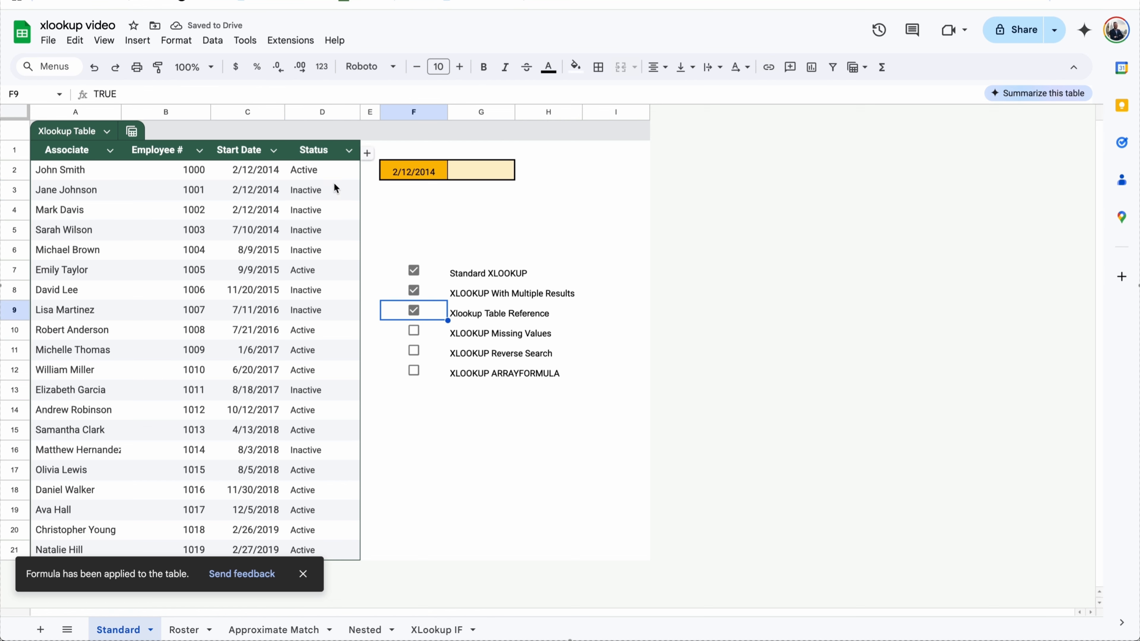
Step: Misspell the associate's surname in A3 by removing the letters "hn", and check the lookup results in row 3
click(100, 189)
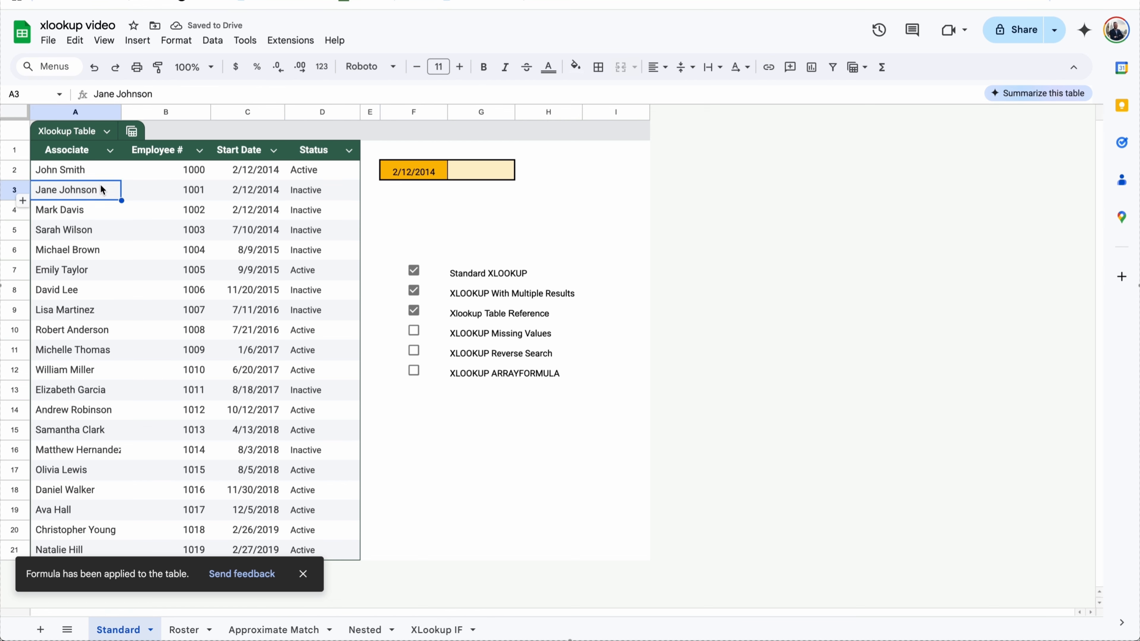
click(143, 95)
key(BackSpace)
key(BackSpace)
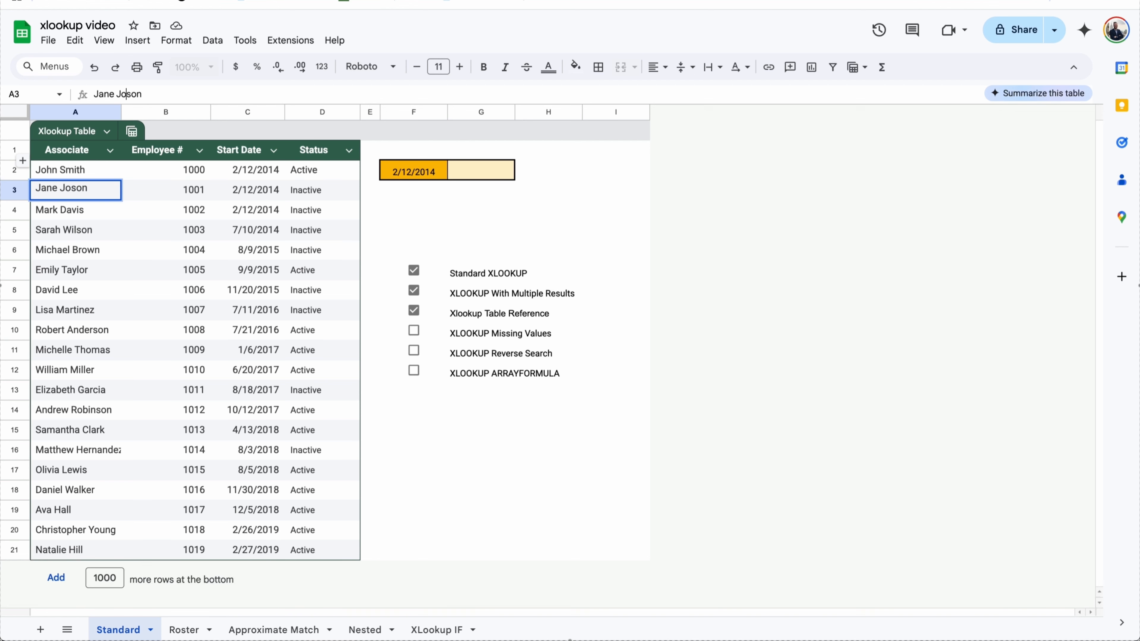
key(Return)
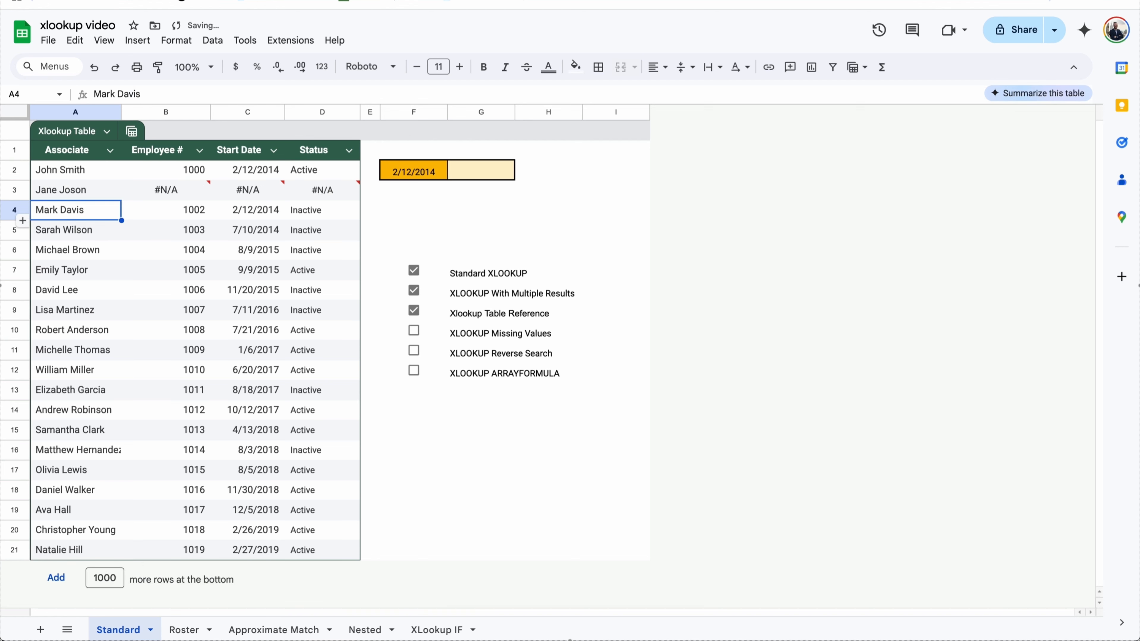
click(177, 192)
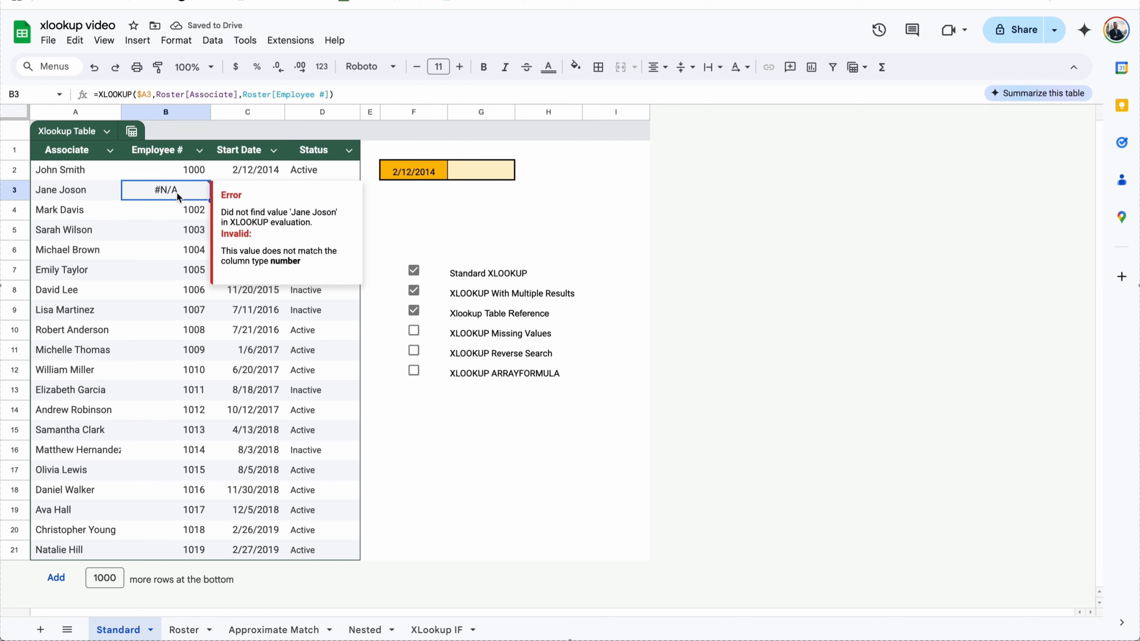
click(334, 111)
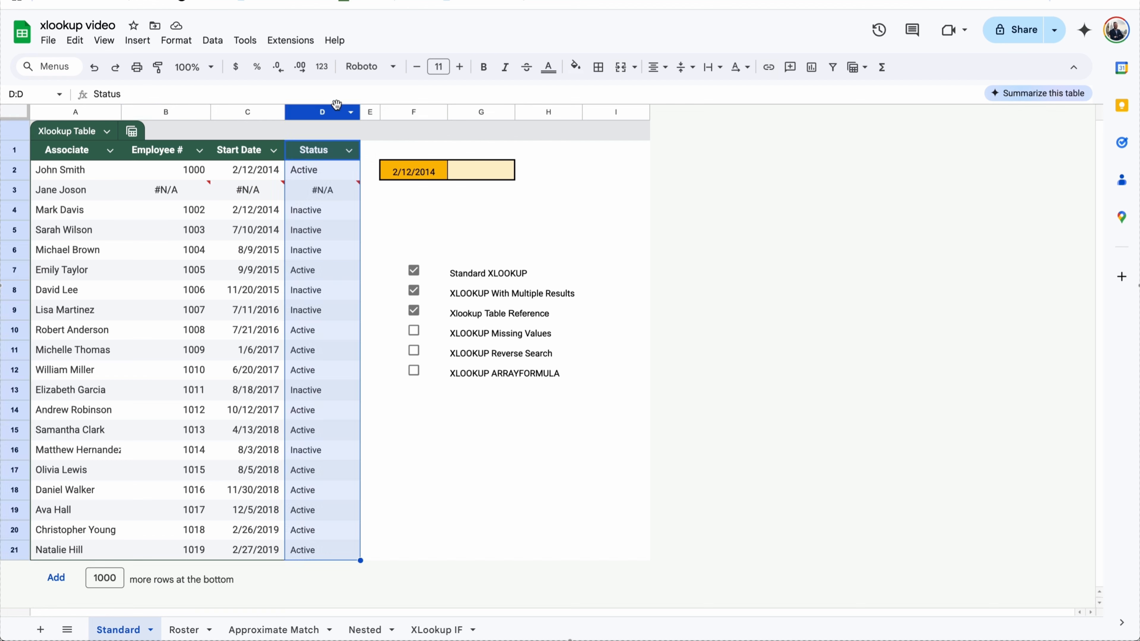
click(322, 190)
Step: Add an empty missing_value argument to B3's XLOOKUP and apply the suggested update to the entire Employee # column
click(152, 195)
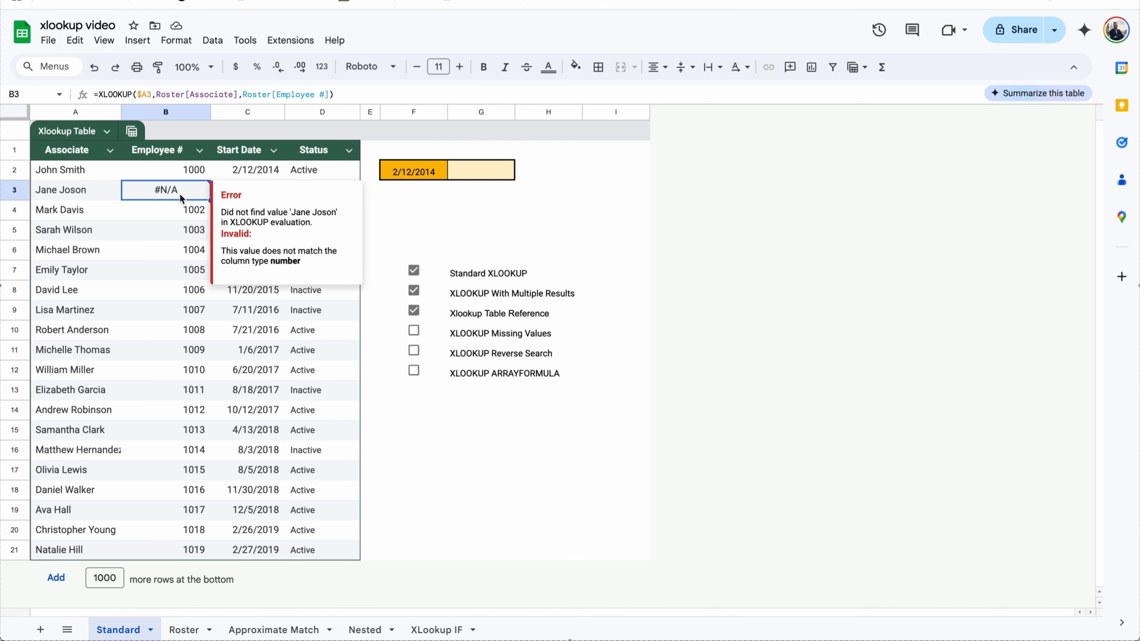
click(360, 92)
key(BackSpace)
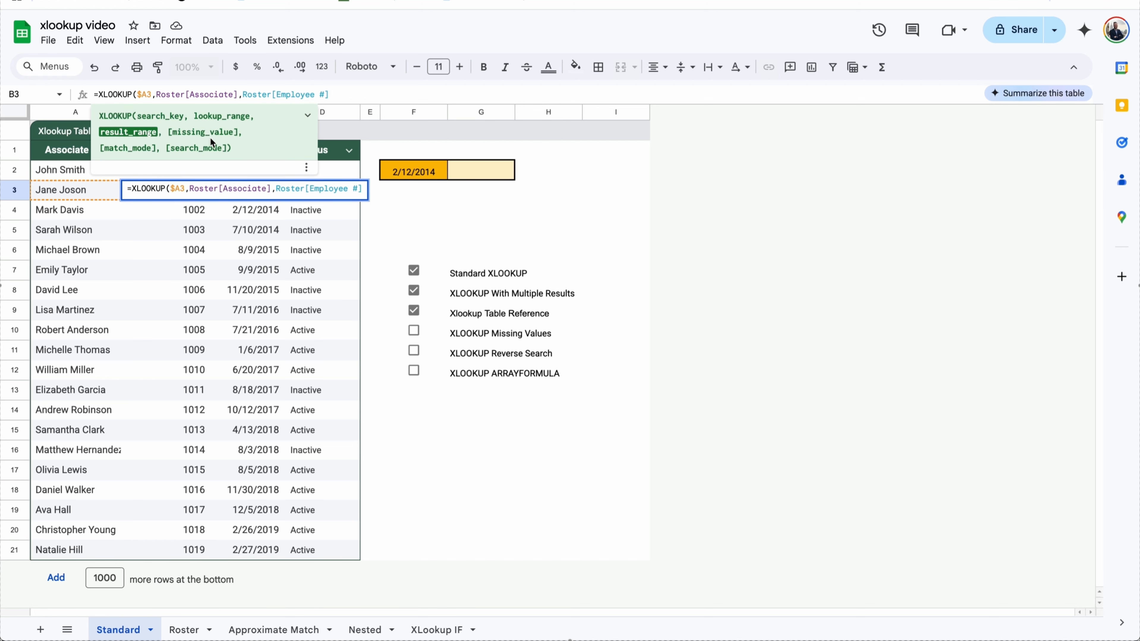
text(,)
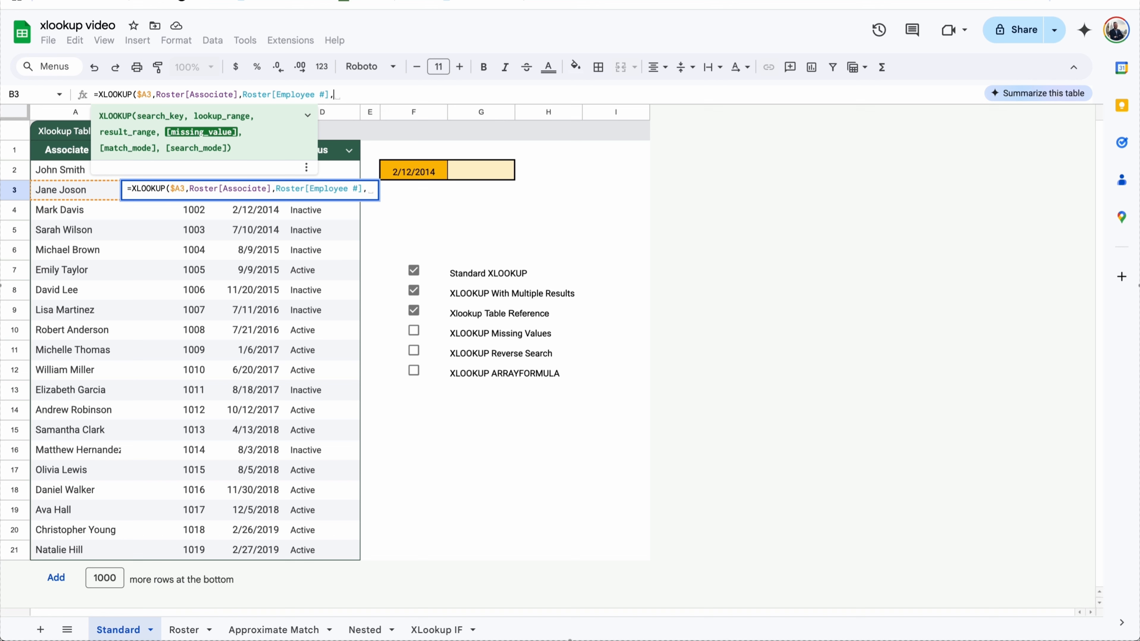
key(Return)
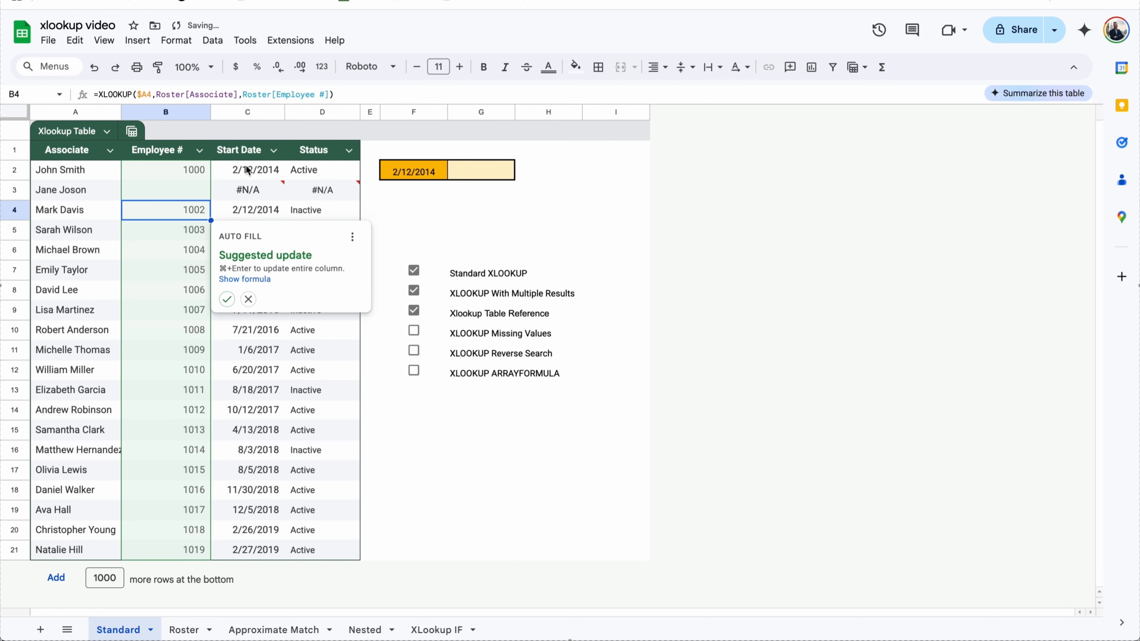
click(227, 298)
click(189, 196)
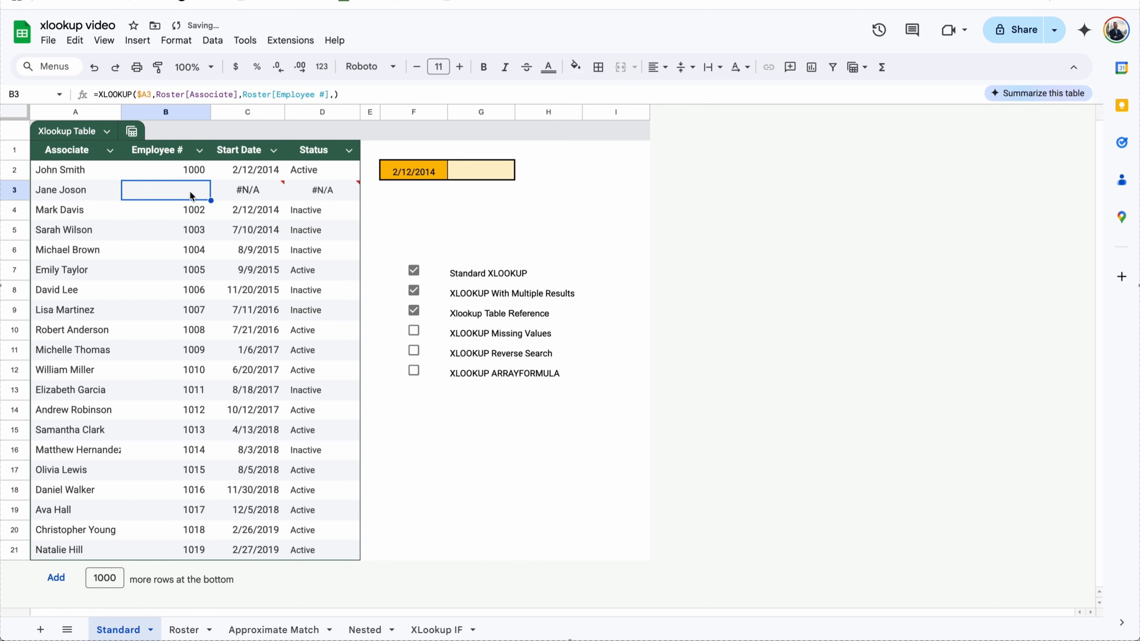
Step: Set the missing value in B3's XLOOKUP to "Not Found" and update the Employee # column
click(333, 95)
text("Not Found")
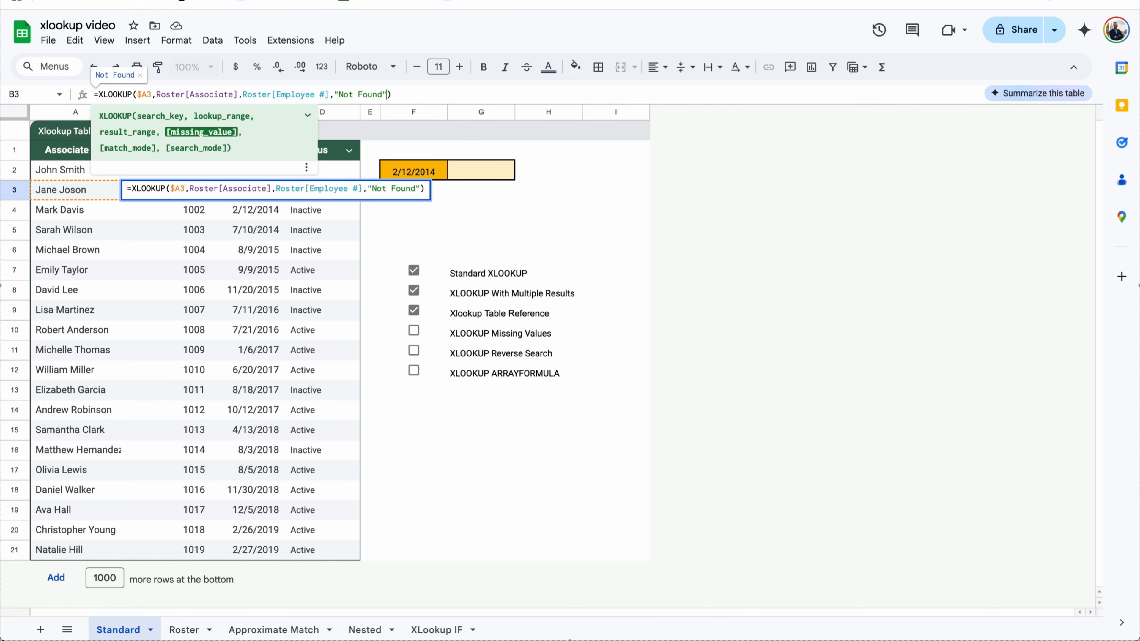
key(Return)
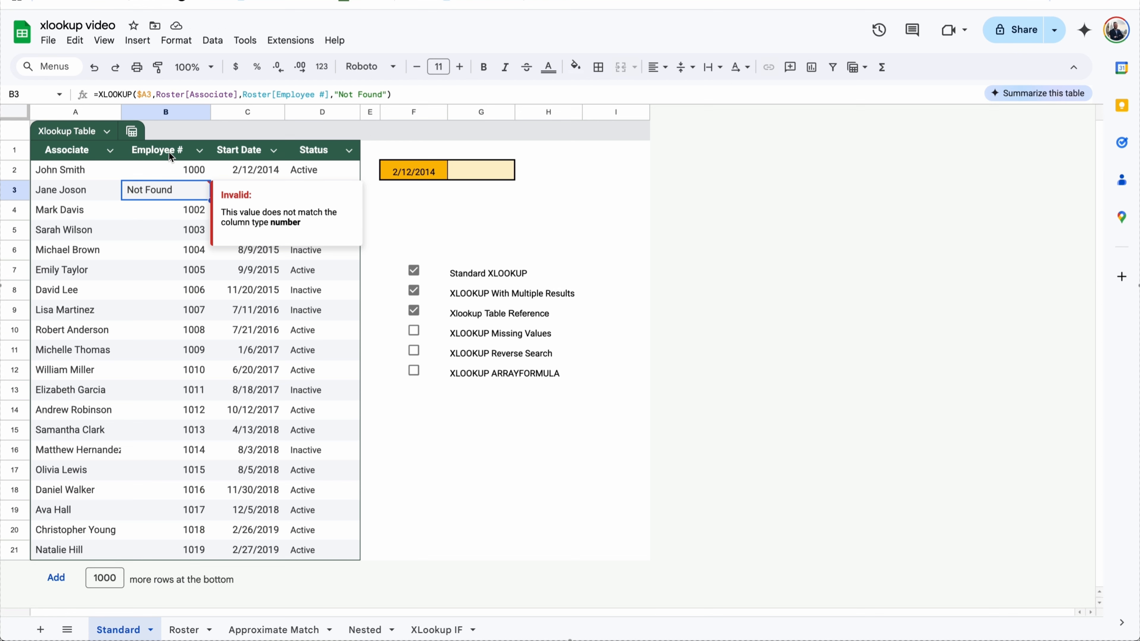
Step: Remove the "Not Found" text from B4's XLOOKUP, leaving its missing_value argument blank
mouse_move(204, 193)
click(194, 216)
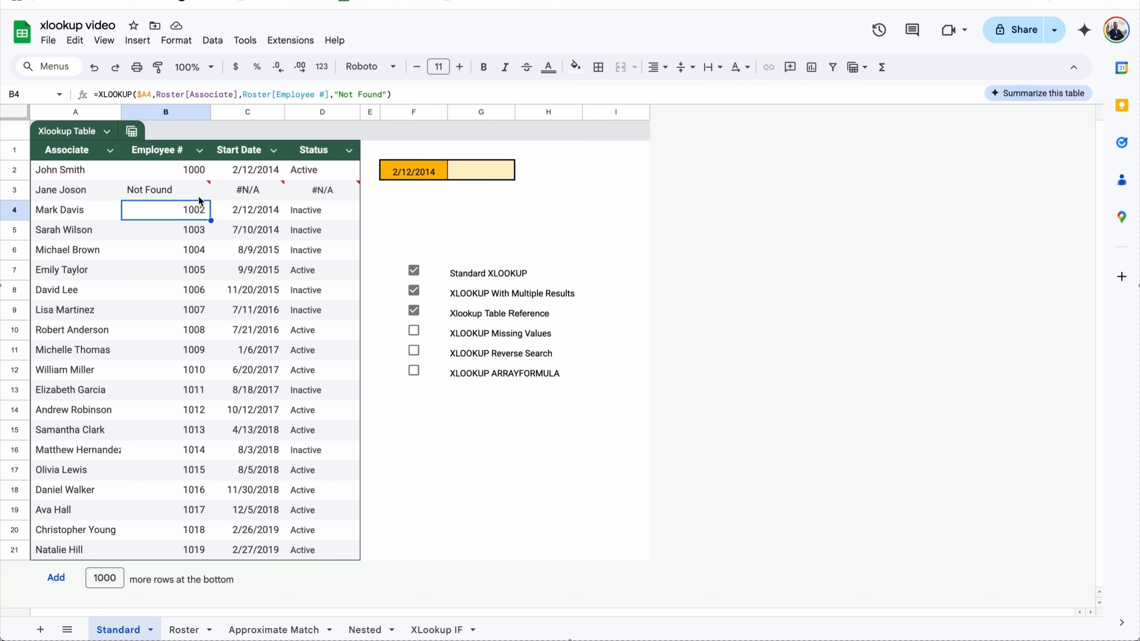
click(348, 95)
drag(348, 95, 334, 91)
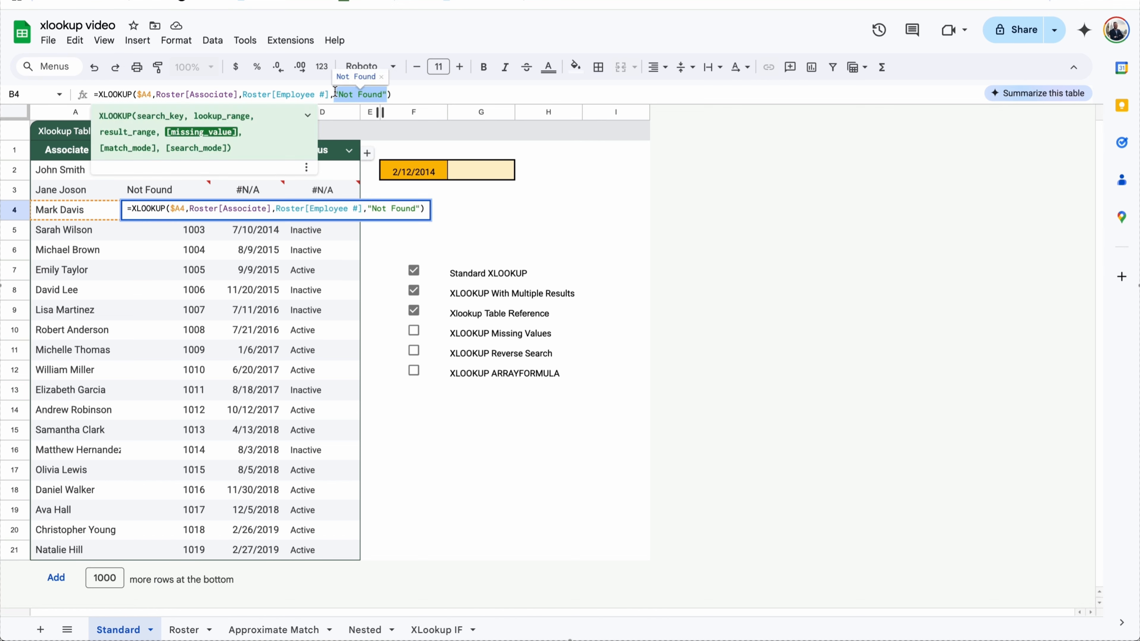
key(BackSpace)
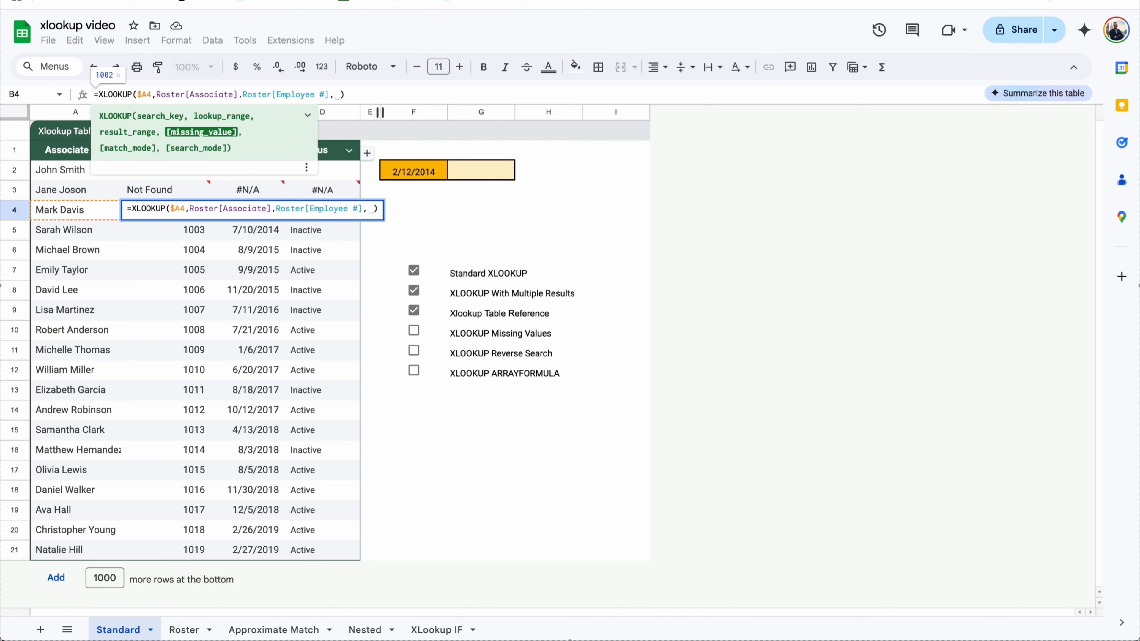
key(Return)
click(206, 191)
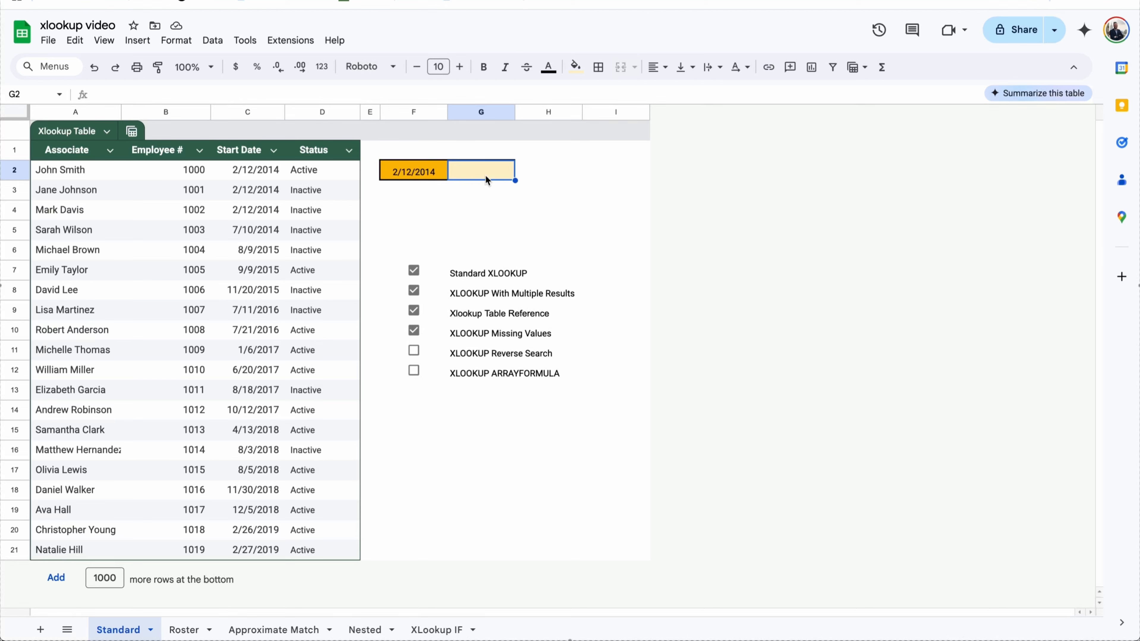
Step: Start an XLOOKUP formula in G2 with F2 as the search key and Xlookup_Table[Start Date] as the lookup range
key(Left)
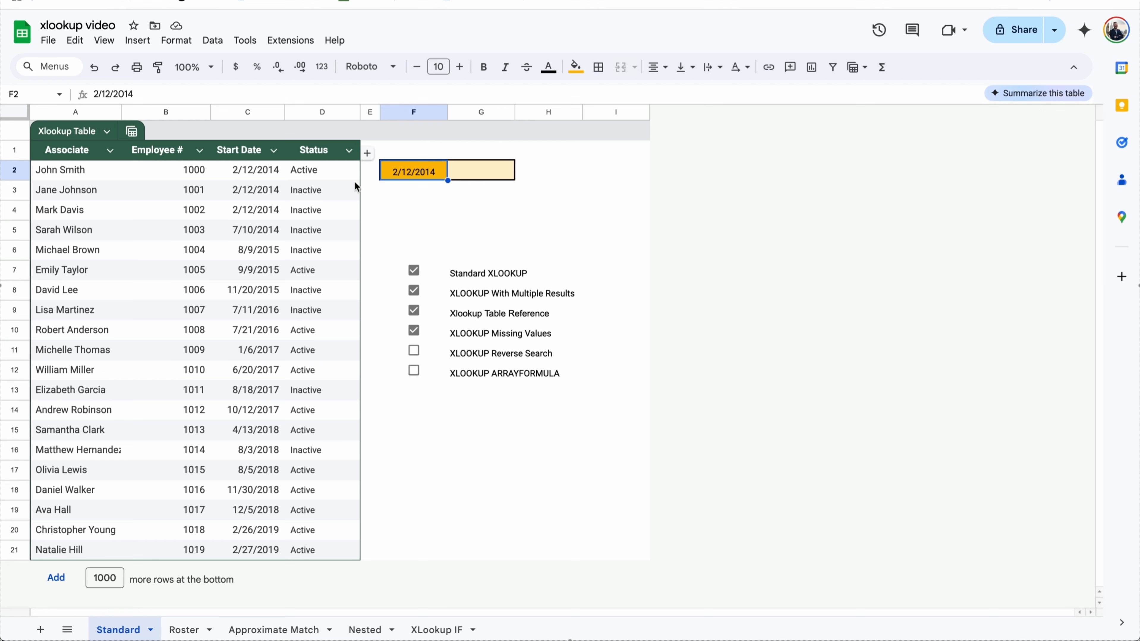
click(243, 171)
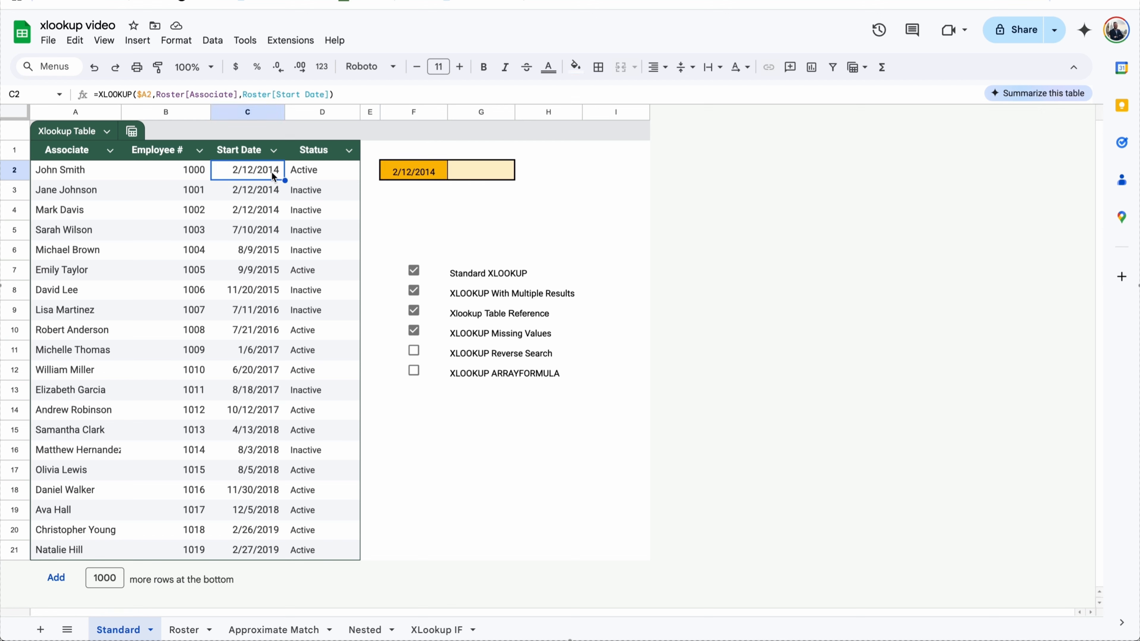
click(475, 170)
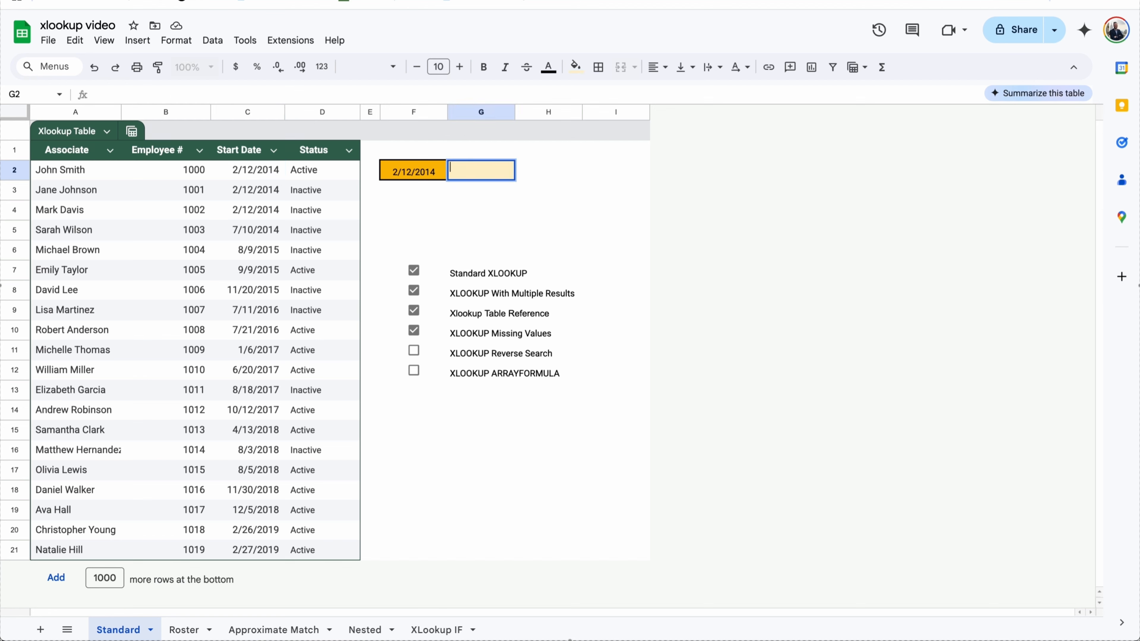
text(=xlook)
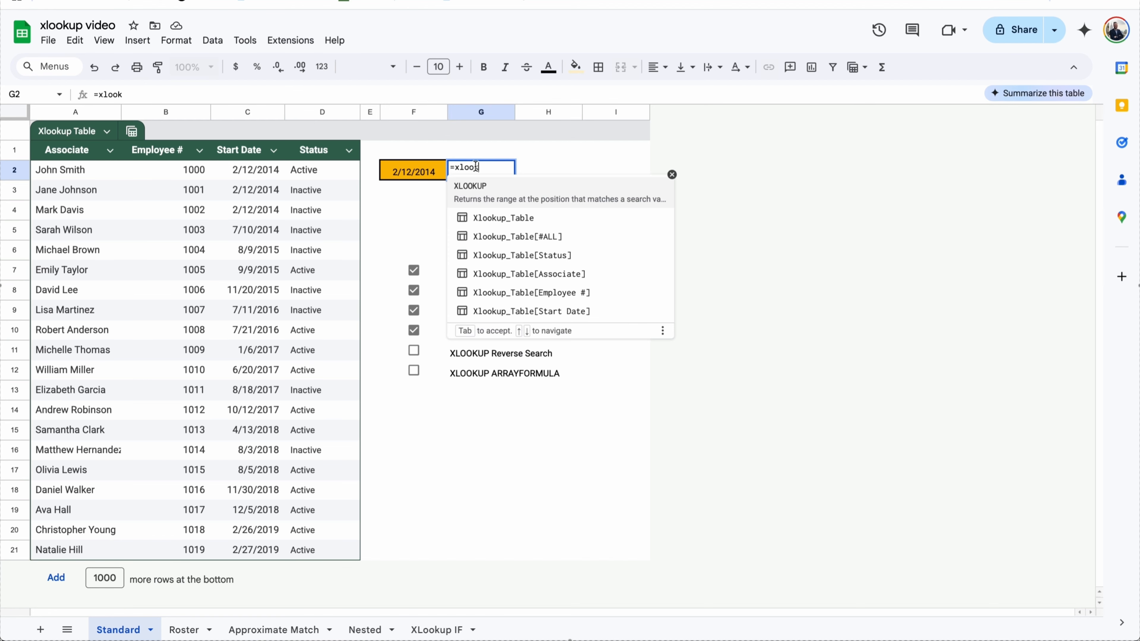
click(509, 191)
click(413, 174)
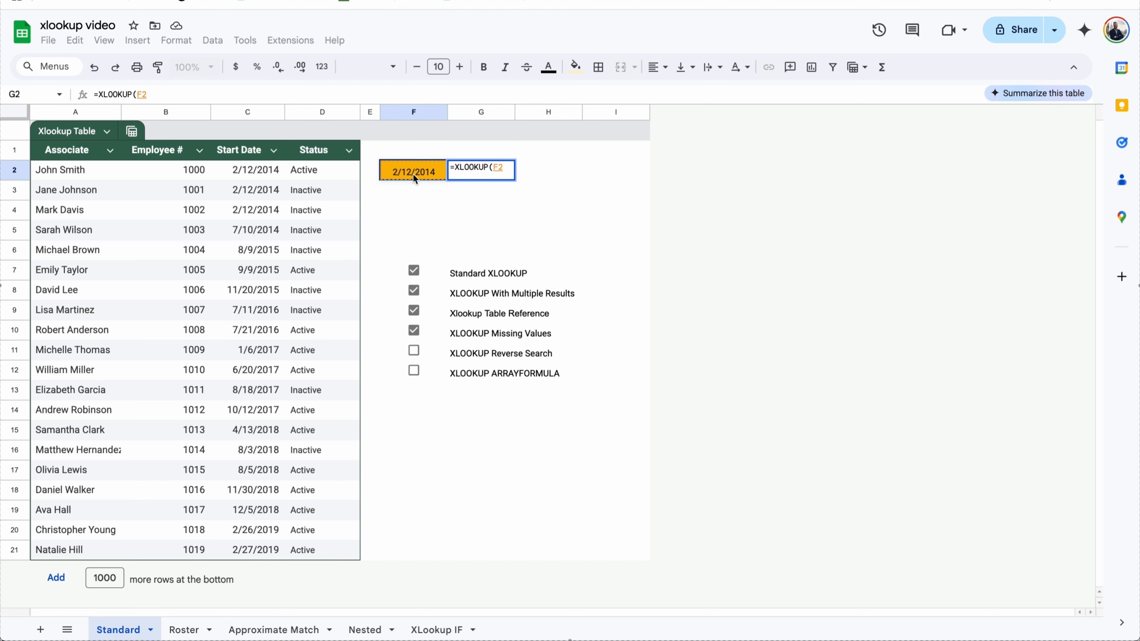
text(, )
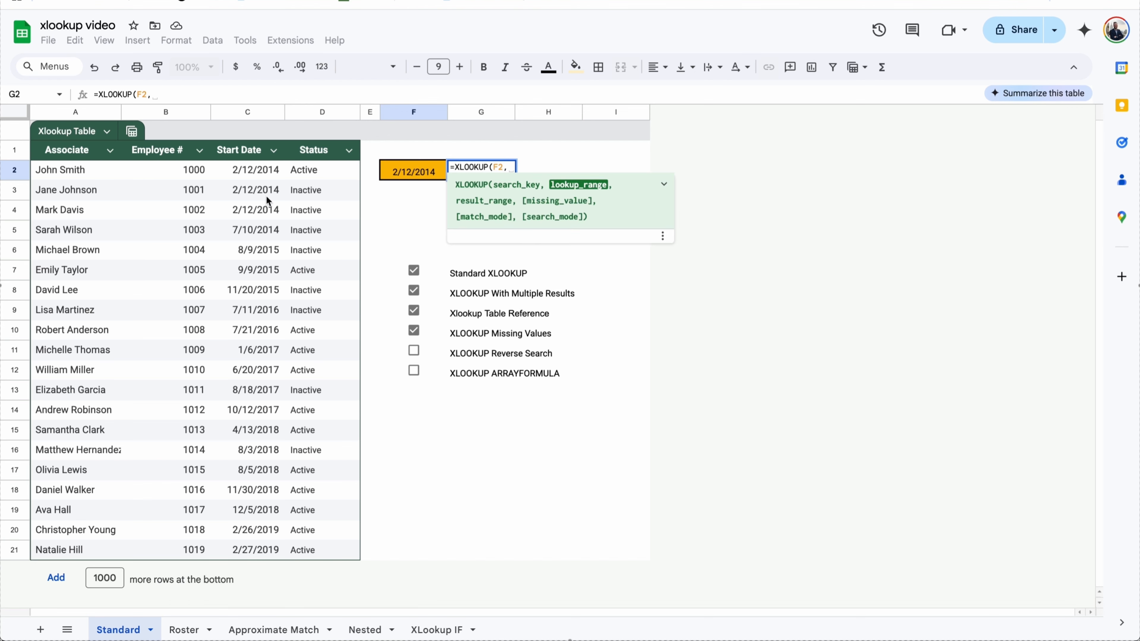
text(start)
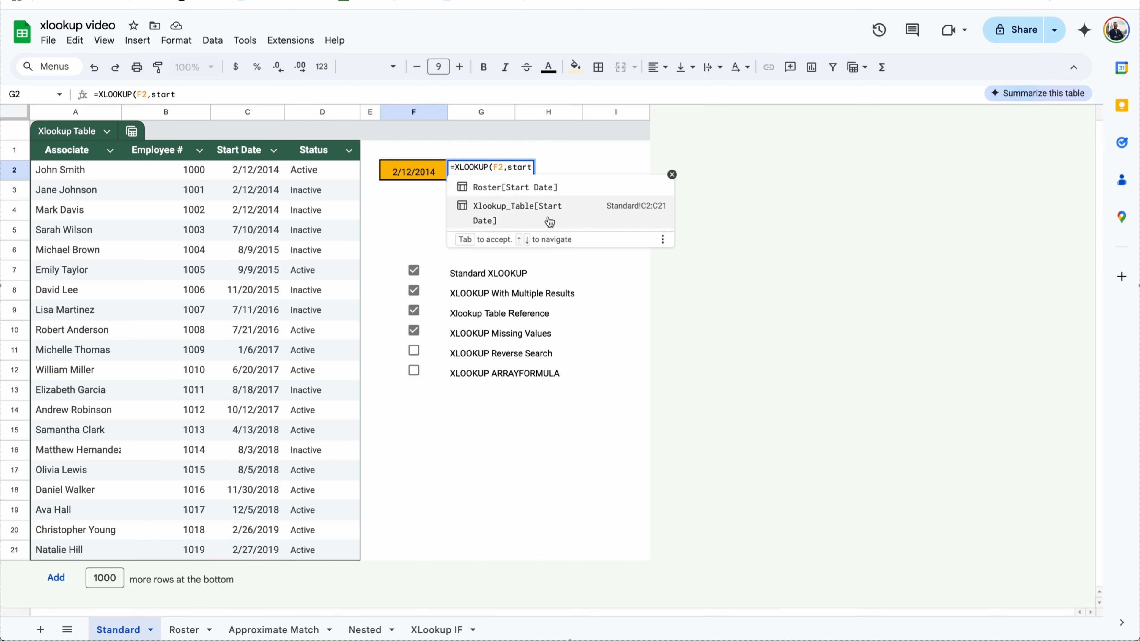
click(541, 218)
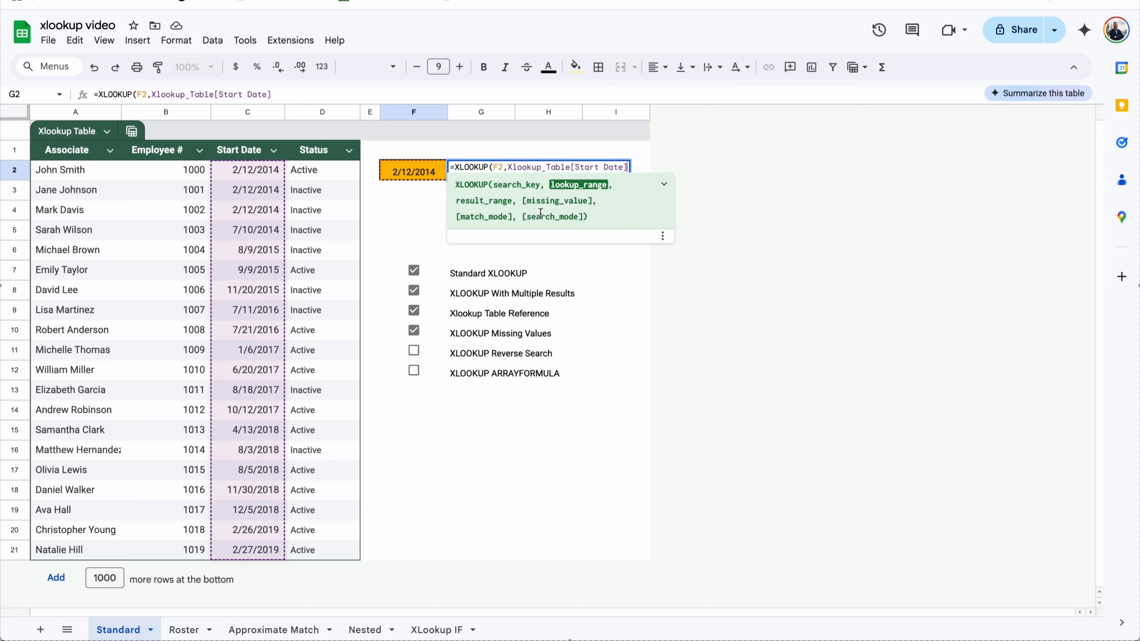
Step: Complete G2's XLOOKUP with Xlookup_Table[Associate] as the result range and an empty missing_value argument
text(, )
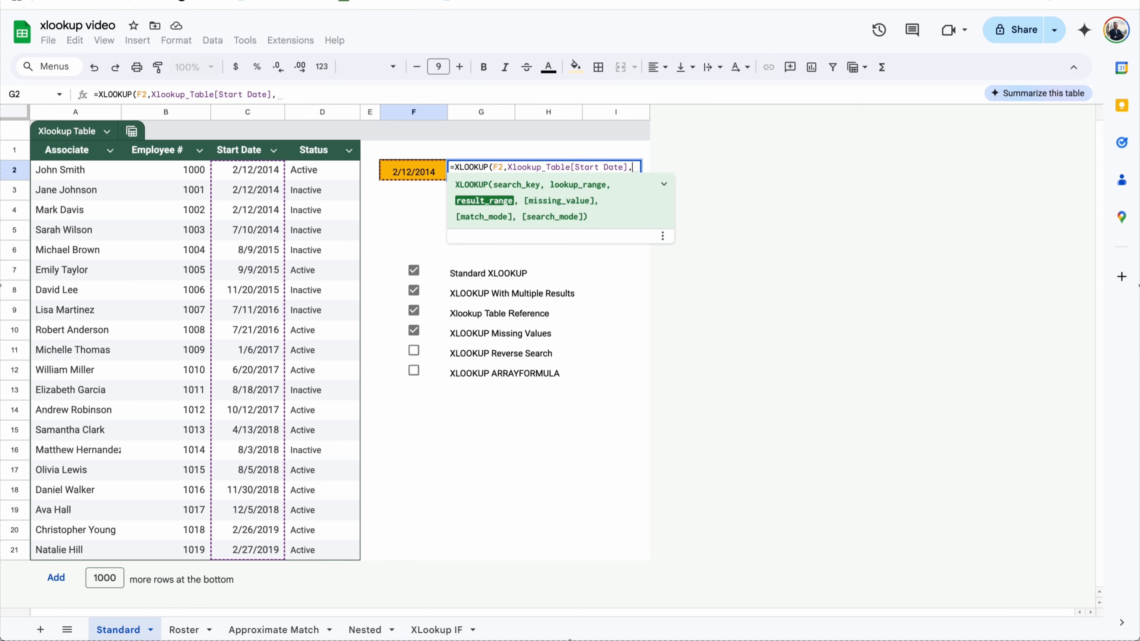
text(ass)
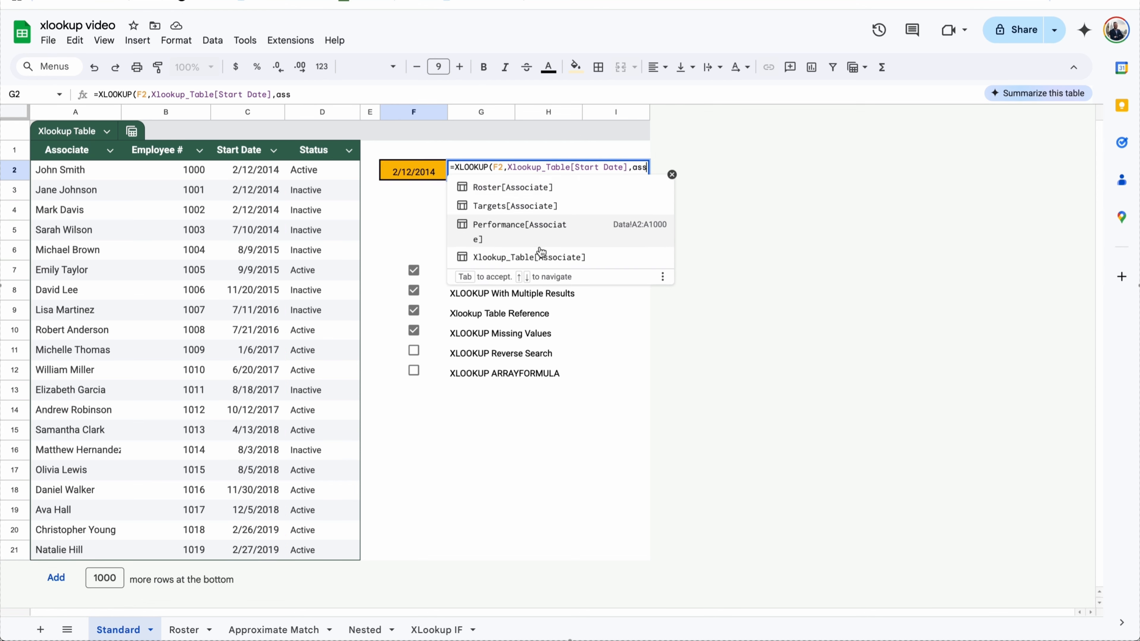
click(546, 258)
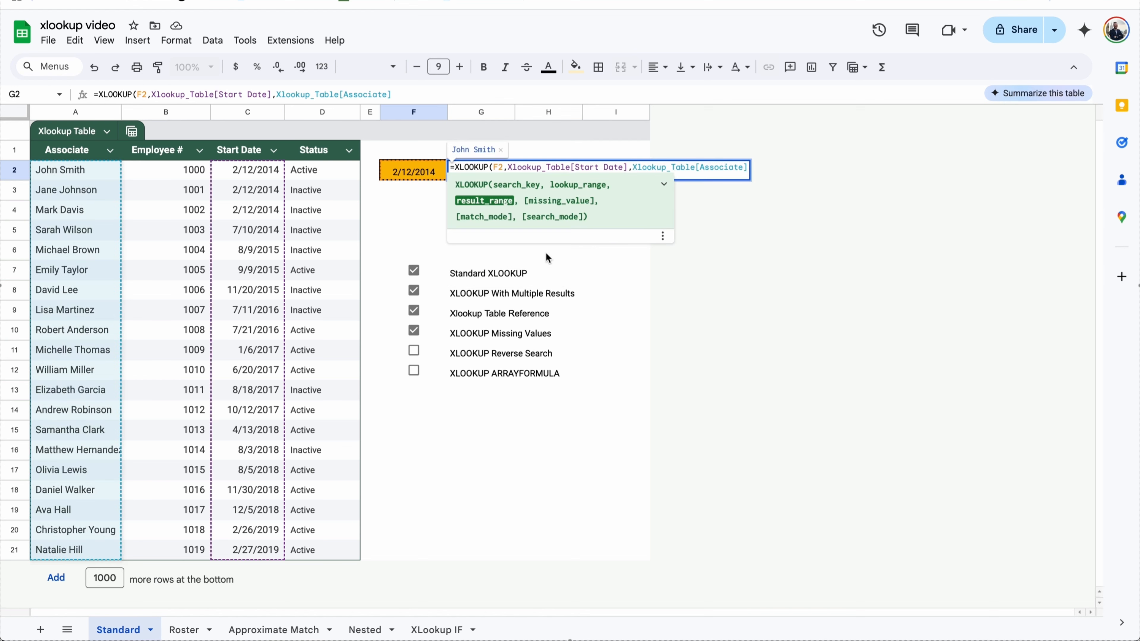
text(,)
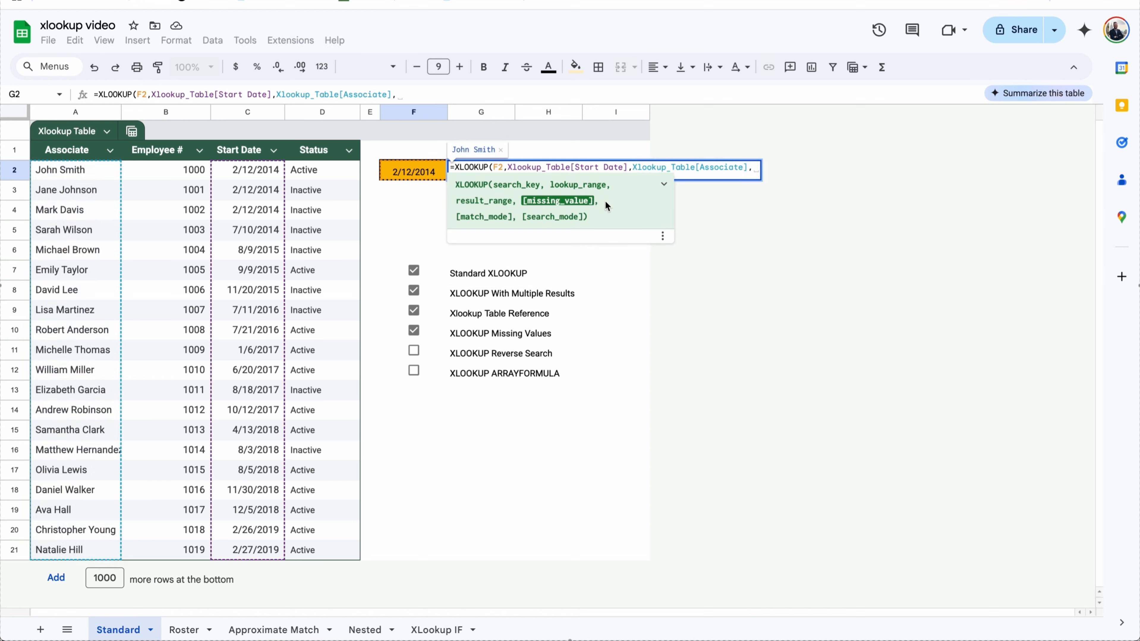
key(Return)
key(Up)
key(Up)
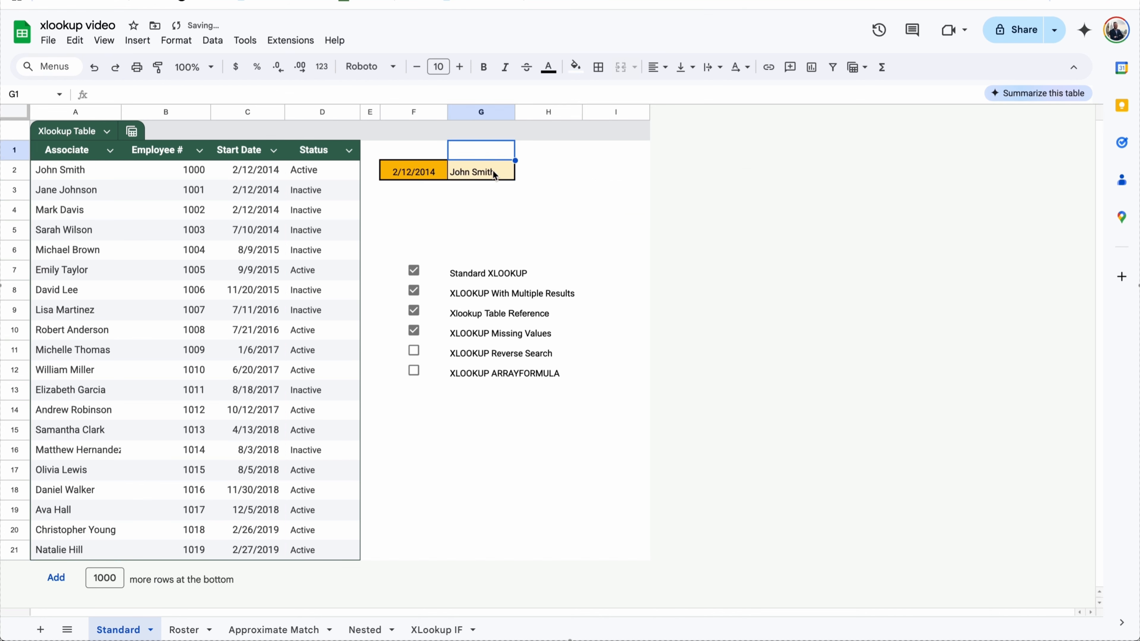
click(492, 172)
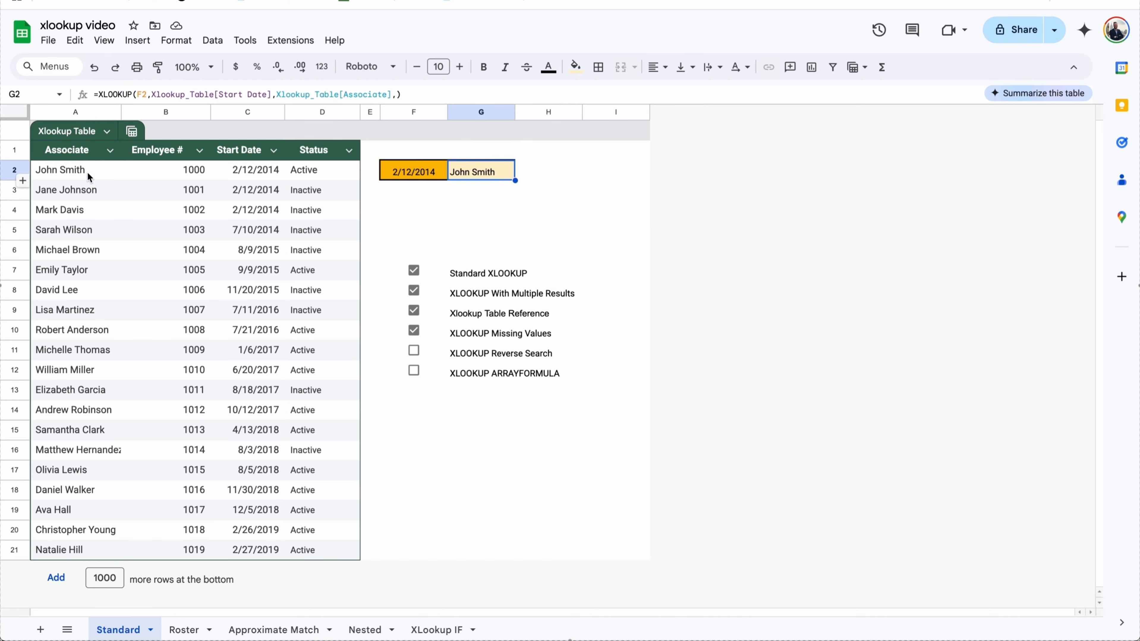
Step: Extend G2's XLOOKUP up to the search_mode argument, leaving missing_value and match_mode blank
double_click(491, 179)
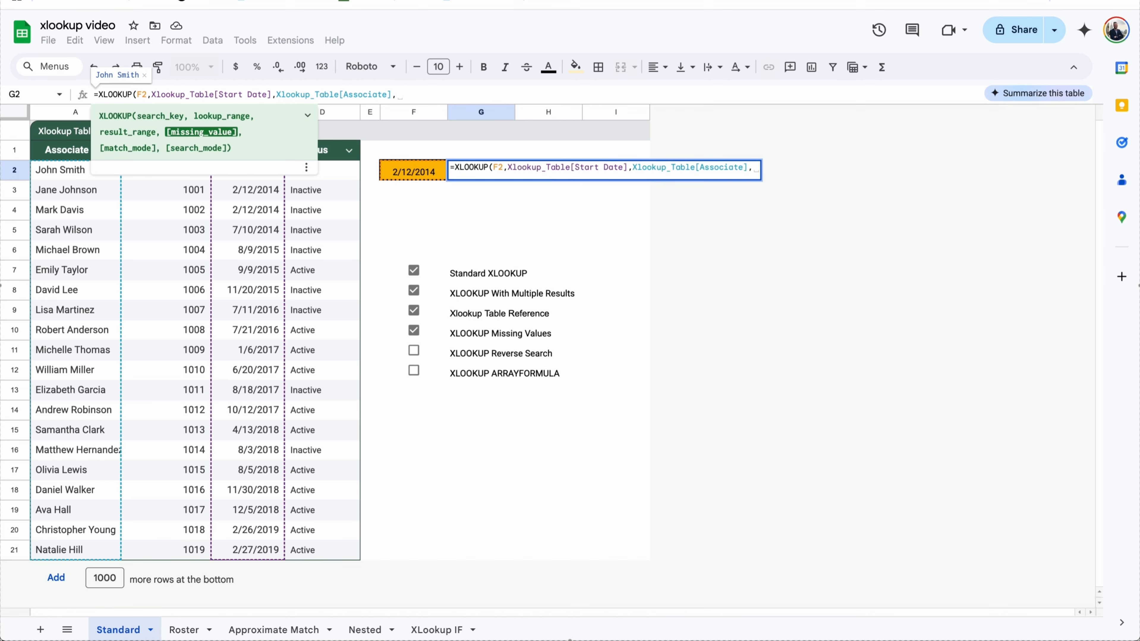
text(,)
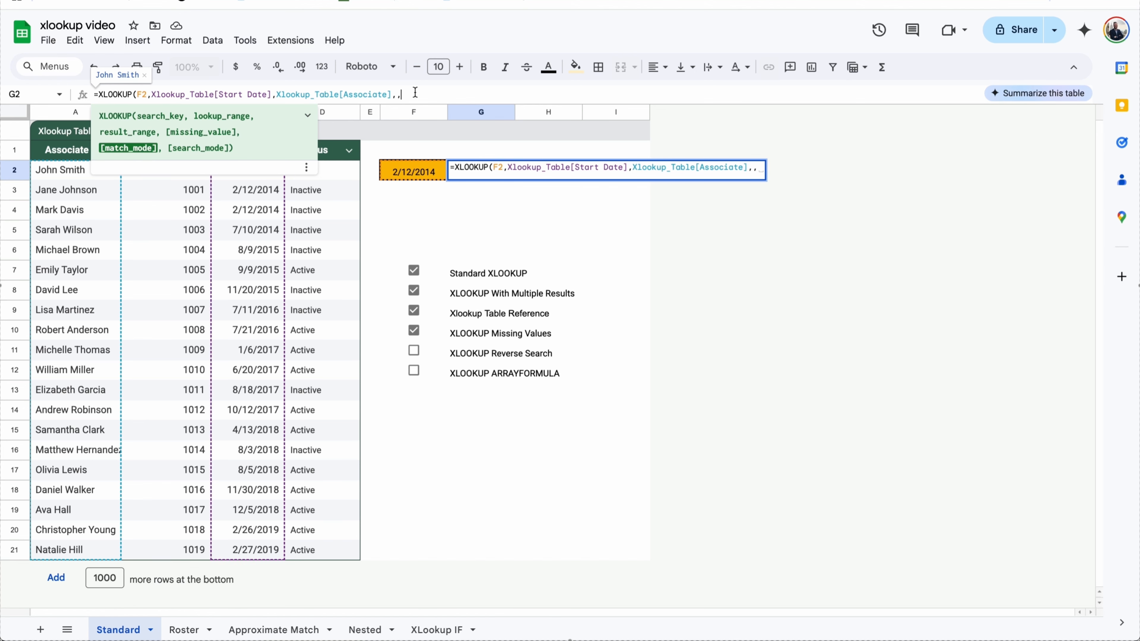
text(,)
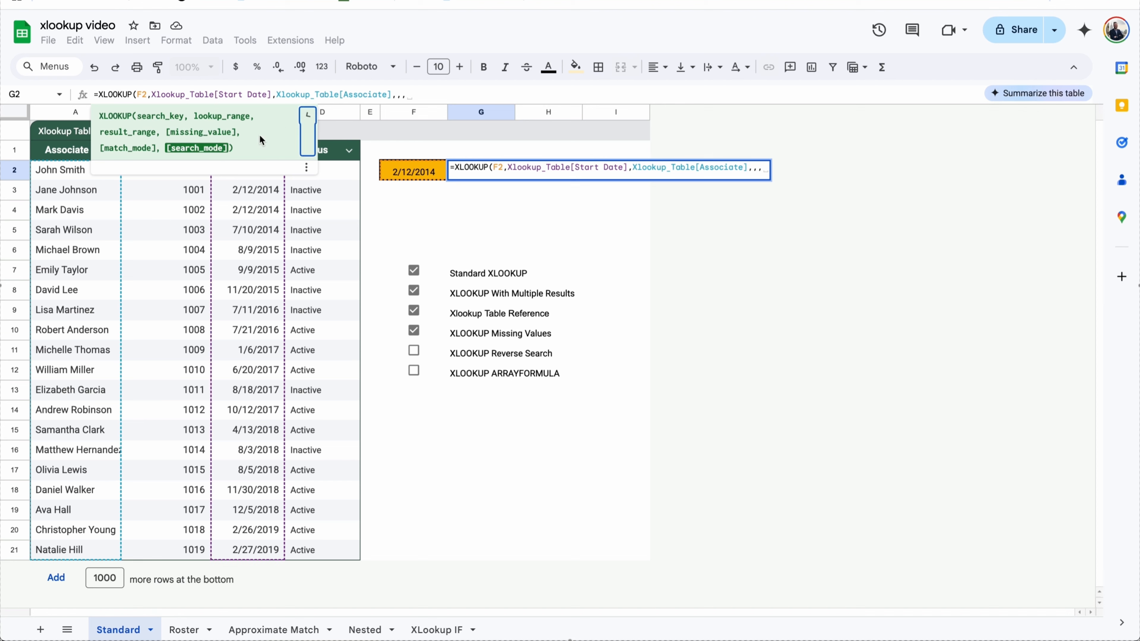
Step: Read the search_mode help for XLOOKUP and set G2's search mode to -1 for a last-to-first search
click(311, 121)
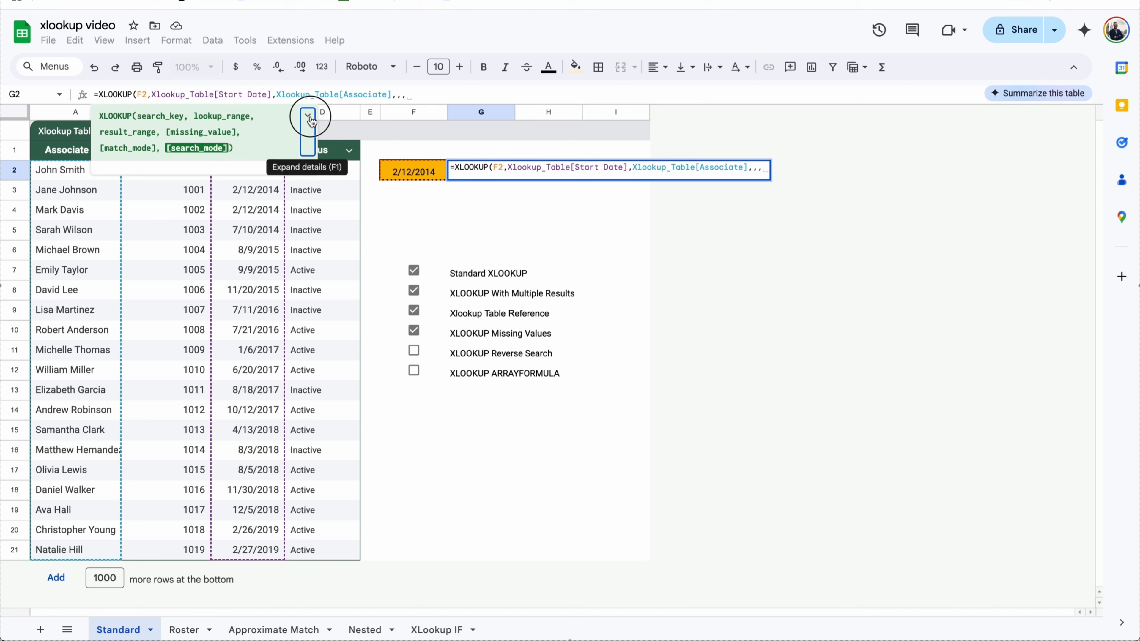
scroll(260, 206, down, 1)
scroll(259, 211, down, 5)
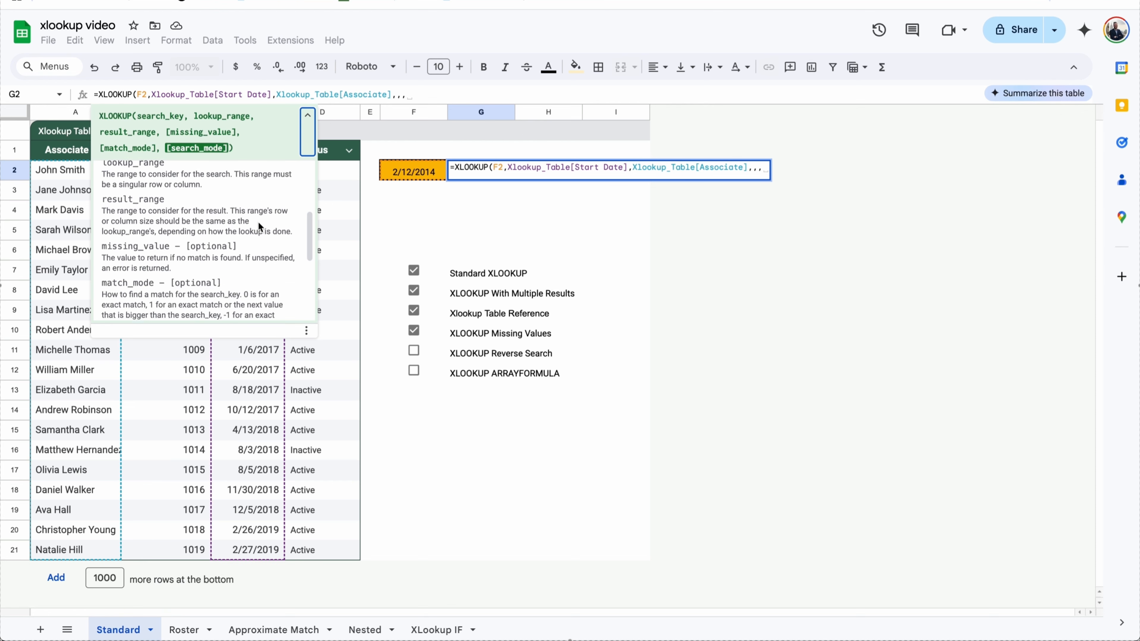
scroll(258, 222, down, 3)
scroll(258, 225, up, 2)
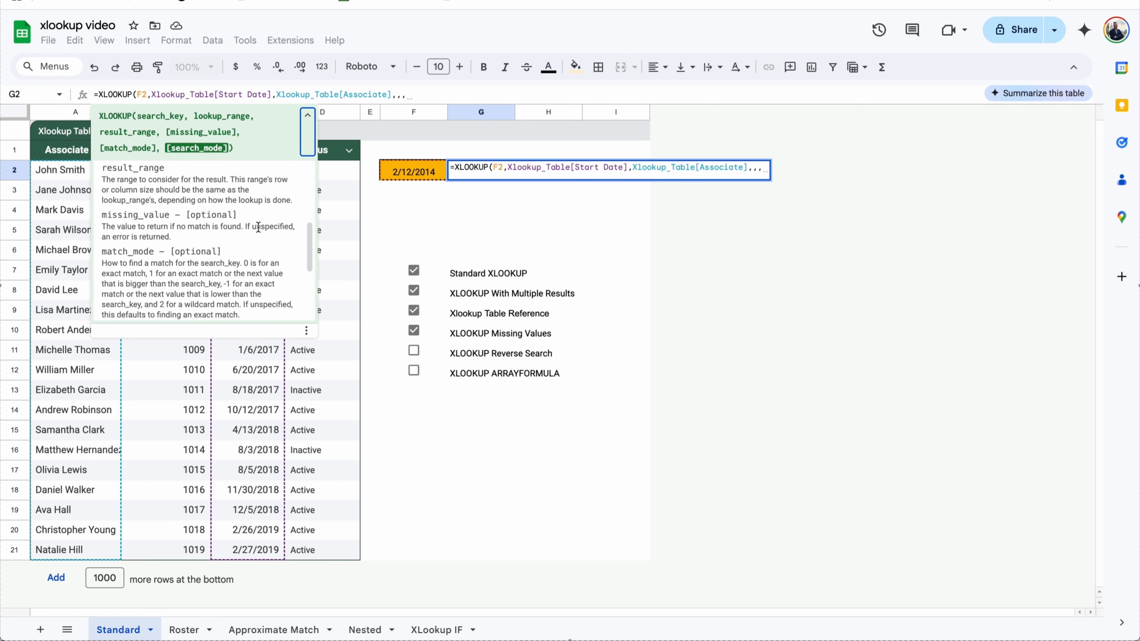
scroll(247, 255, down, 2)
scroll(247, 255, down, 2)
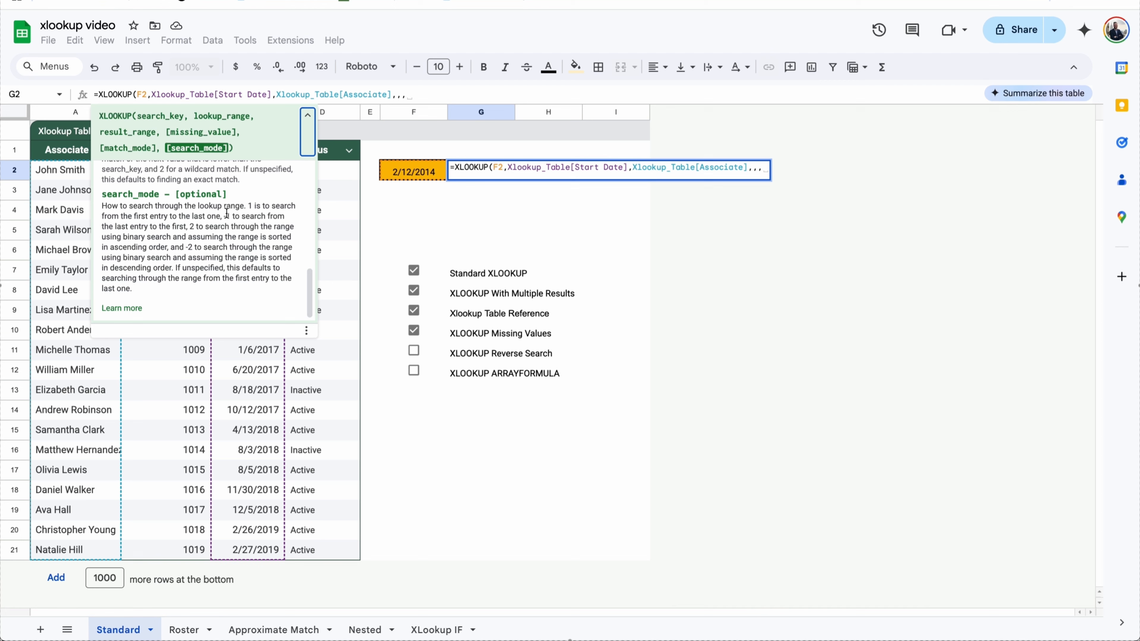
click(409, 94)
text(-1)
key(Return)
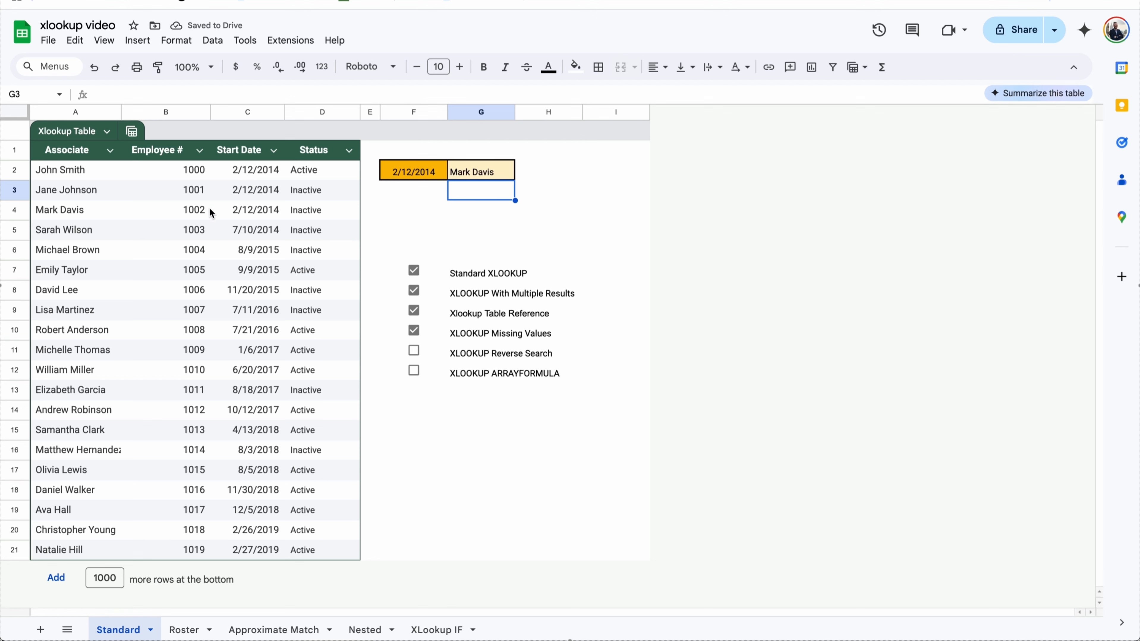
Step: Compare G2's lookup result with the associates and start dates in rows 2 to 4 of the table
click(248, 212)
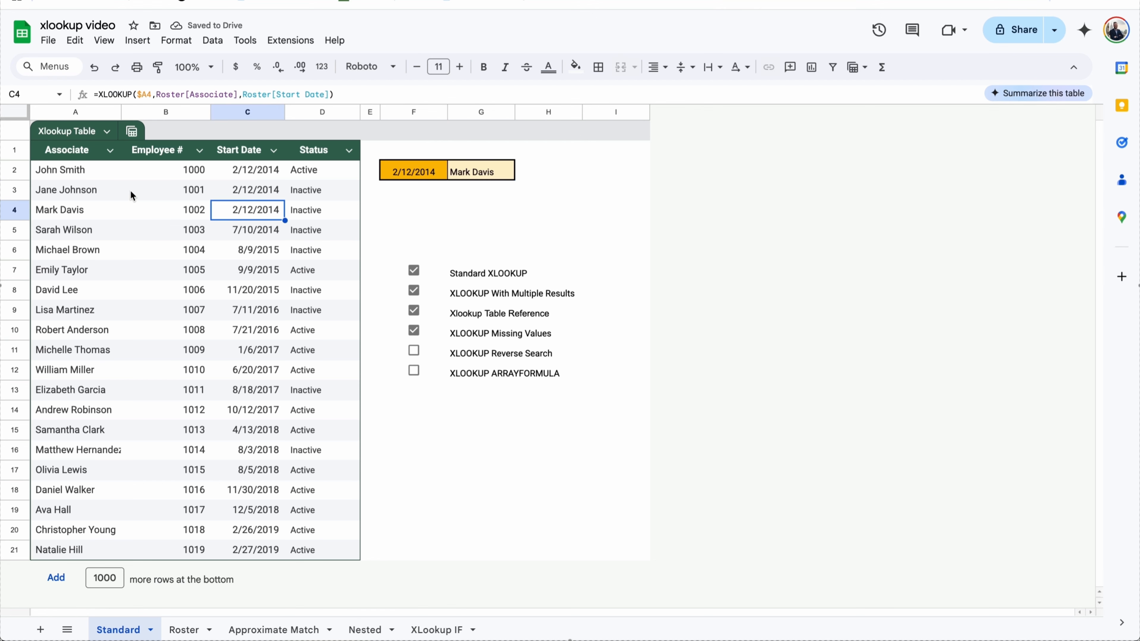
click(240, 195)
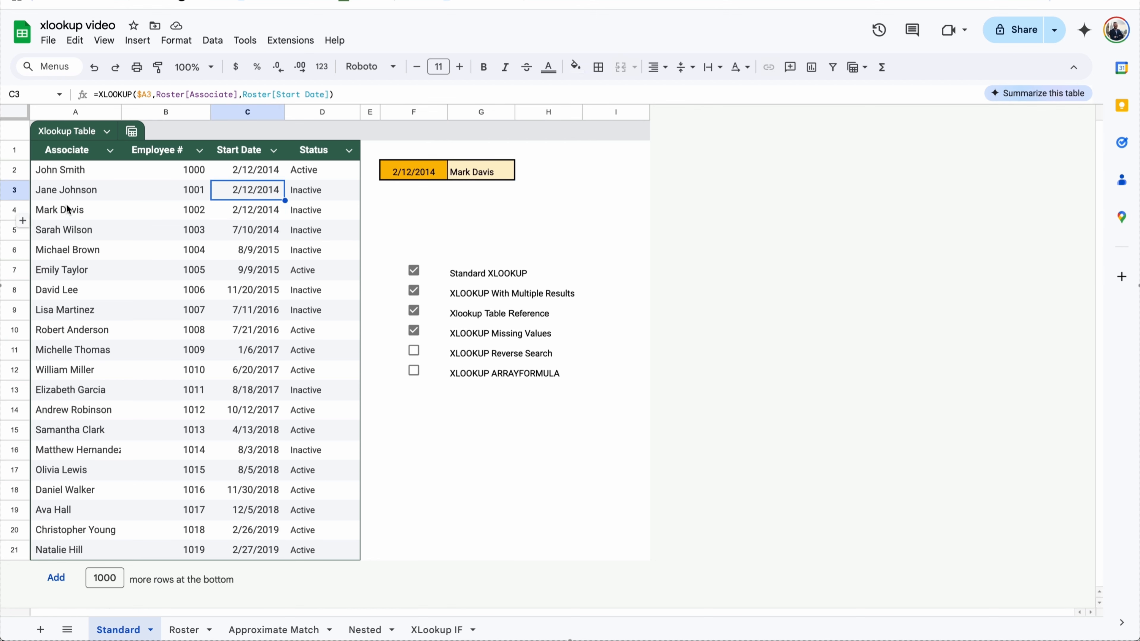
click(95, 193)
click(275, 197)
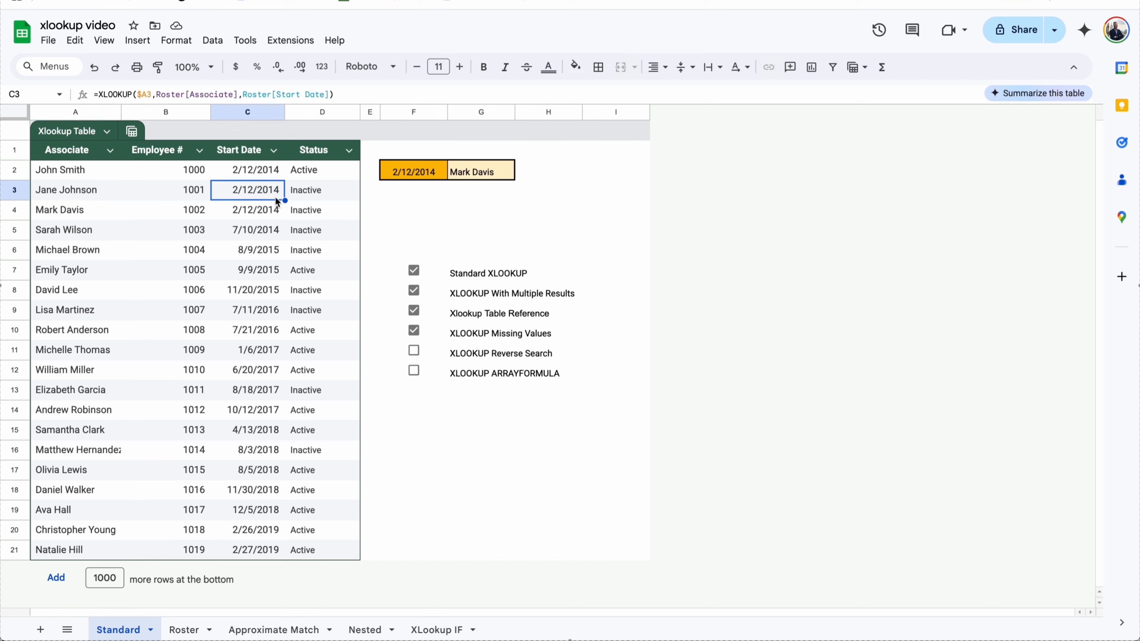
click(251, 175)
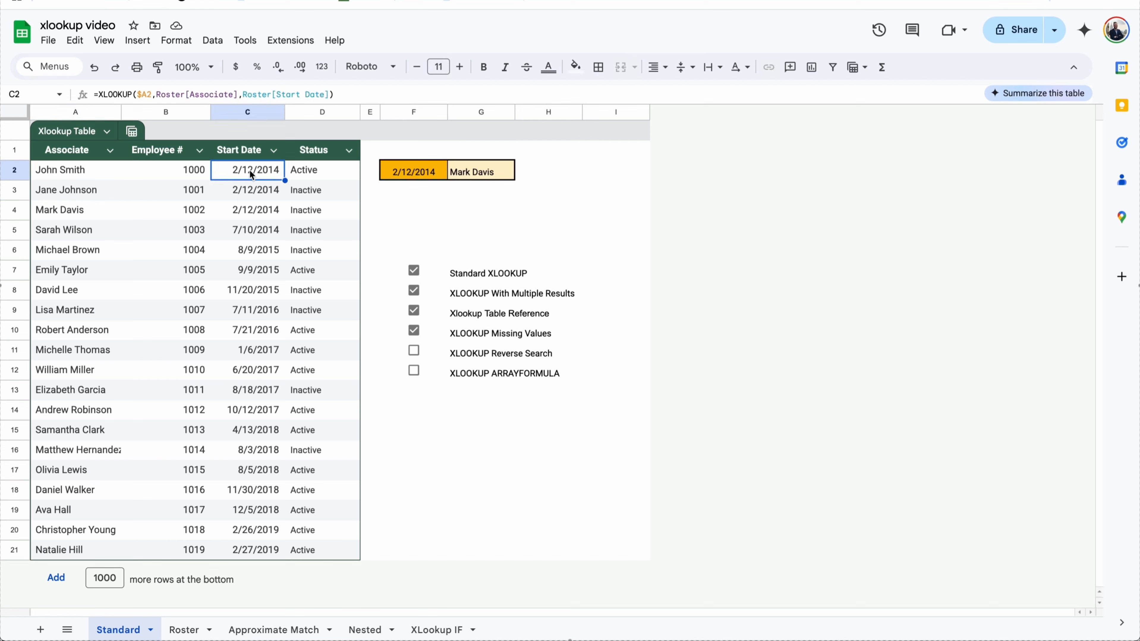
Step: Enter =XLOOKUP($A2,Roster[Associate],Roster[Employee #]) in B2 and wrap it in ARRAYFORMULA
click(186, 179)
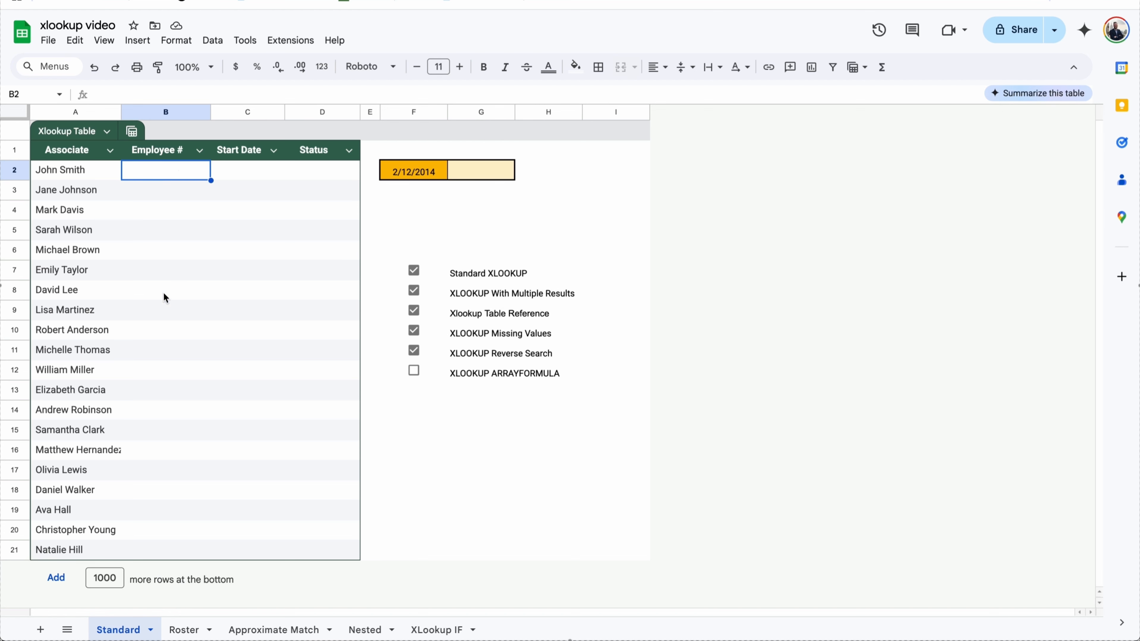
text(=XLOOKUP($A2,Roster[Associate],Roster[Employee #]))
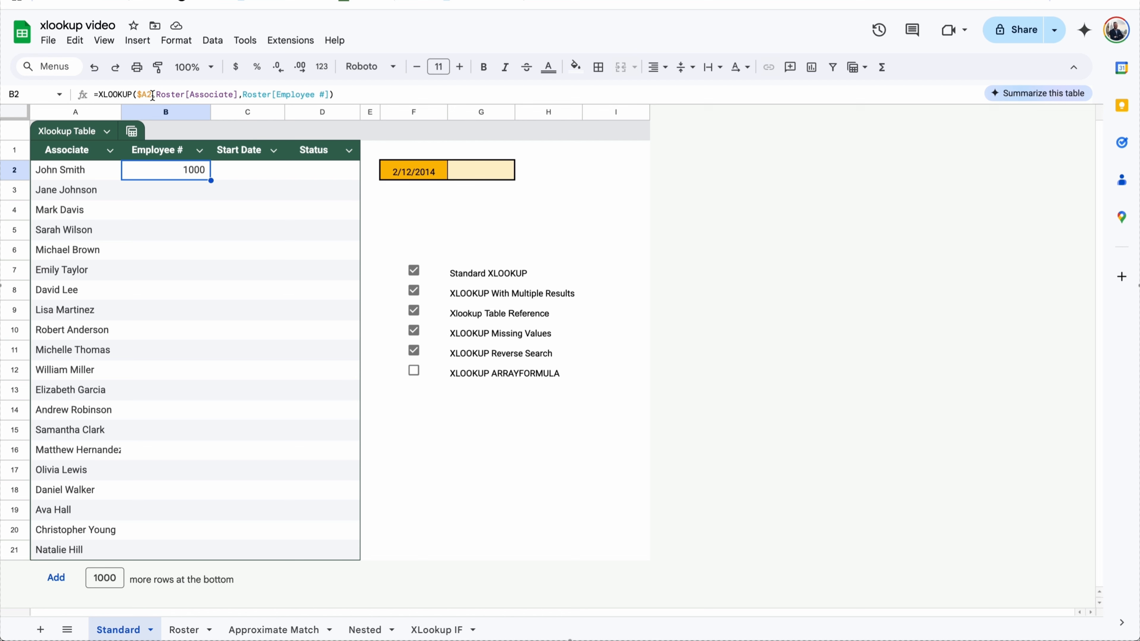
click(99, 93)
text(ARRAYFORMU)
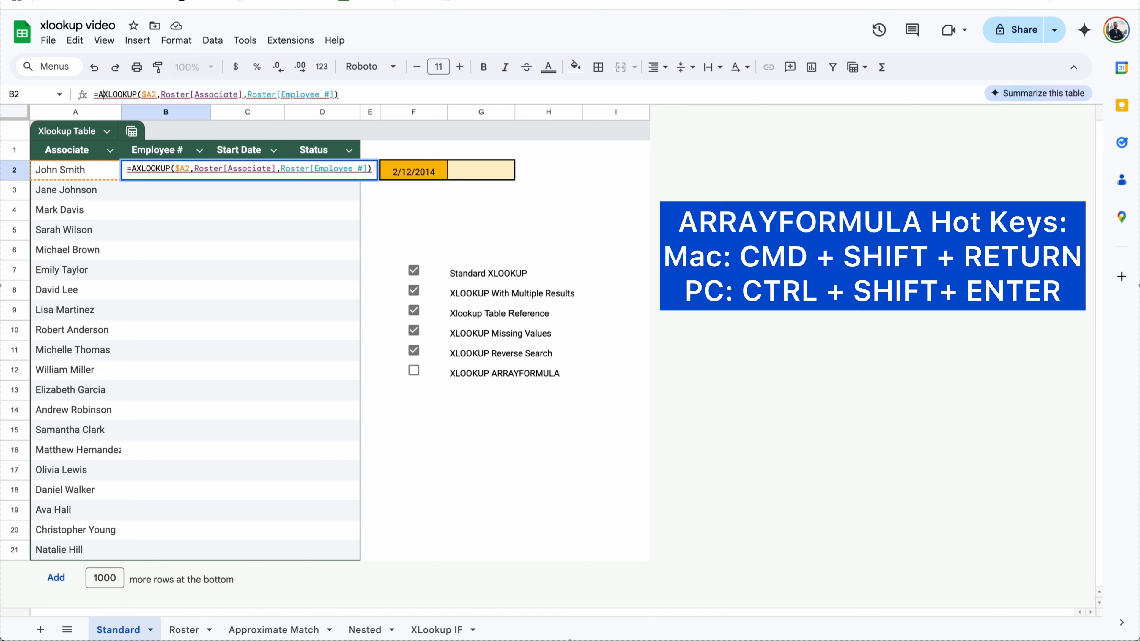
text(LA()
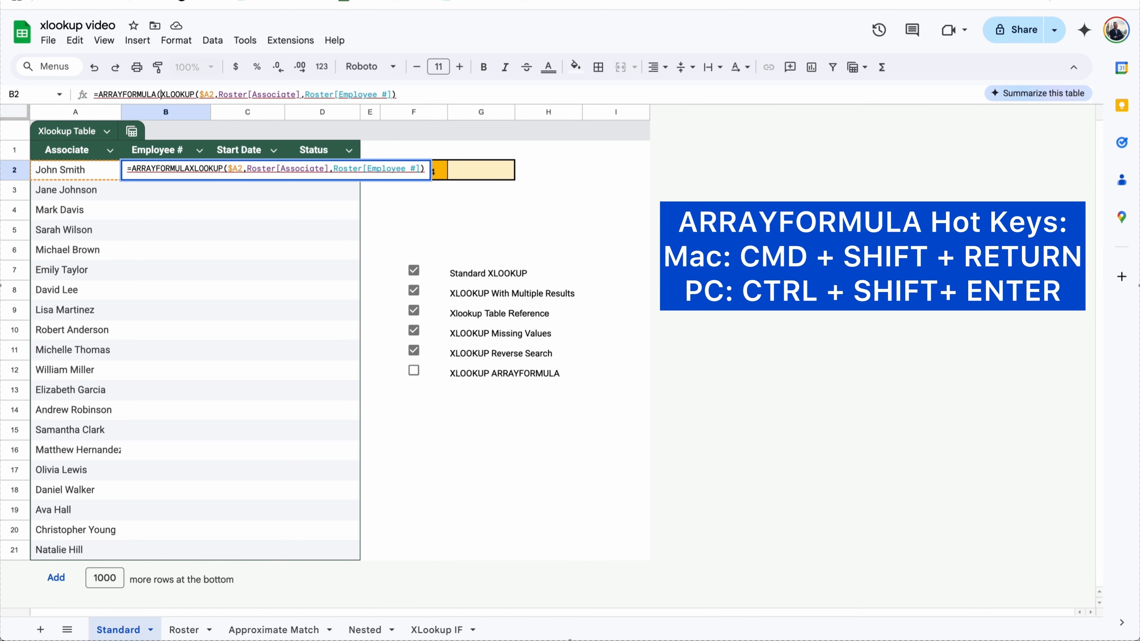
click(392, 93)
text())
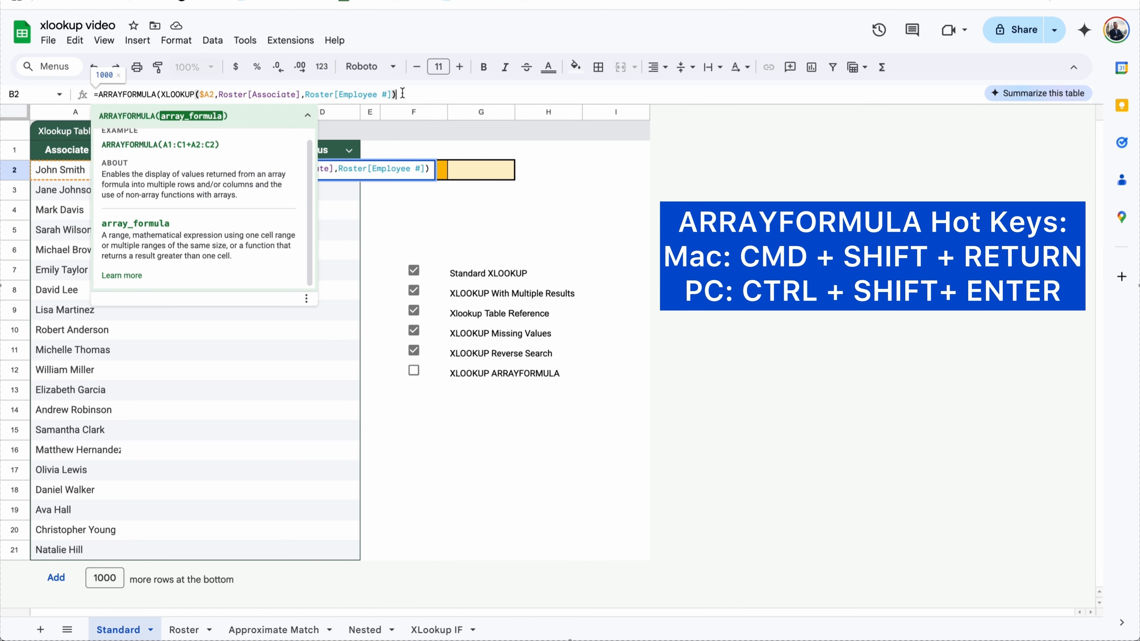
Step: Extend the search key in B2's array formula to the open-ended range $A2:$A and apply it
click(215, 94)
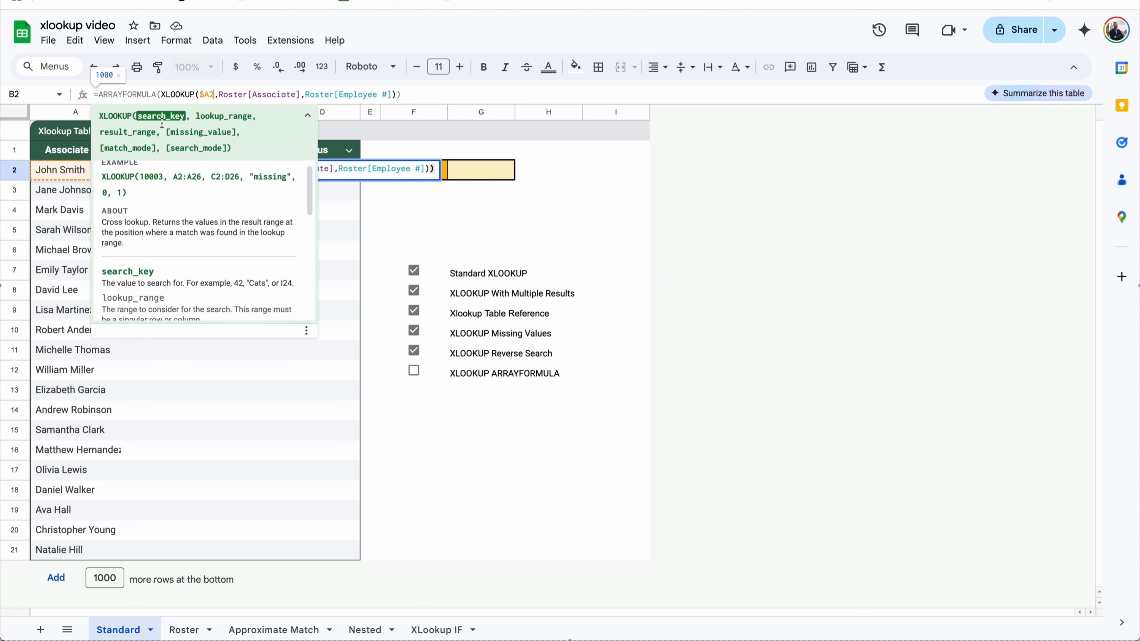
text(:A)
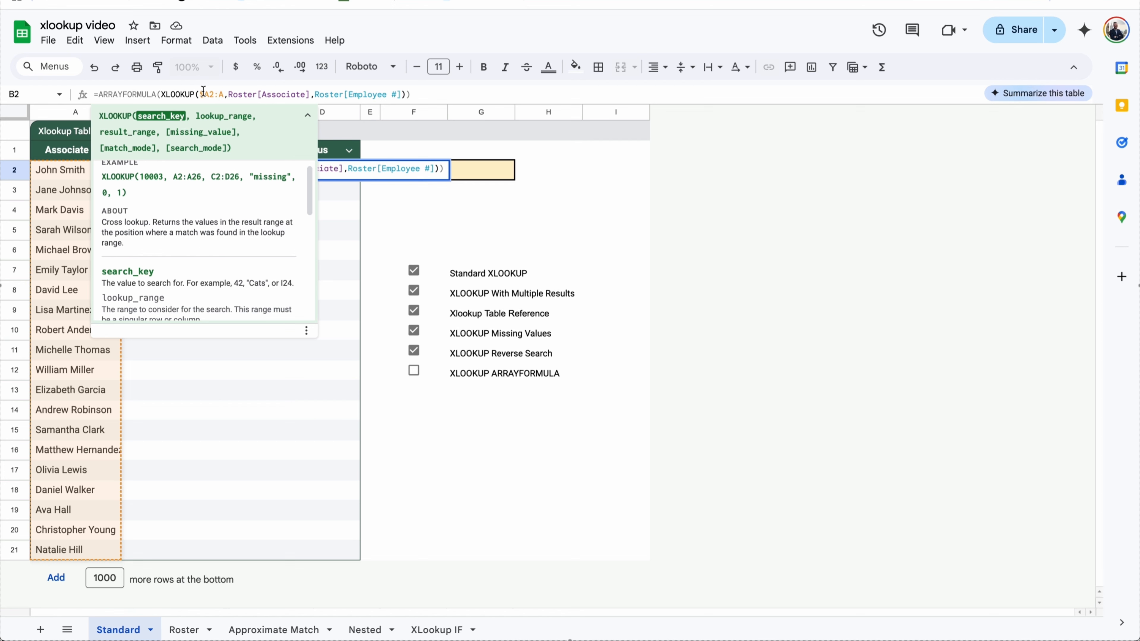
text($)
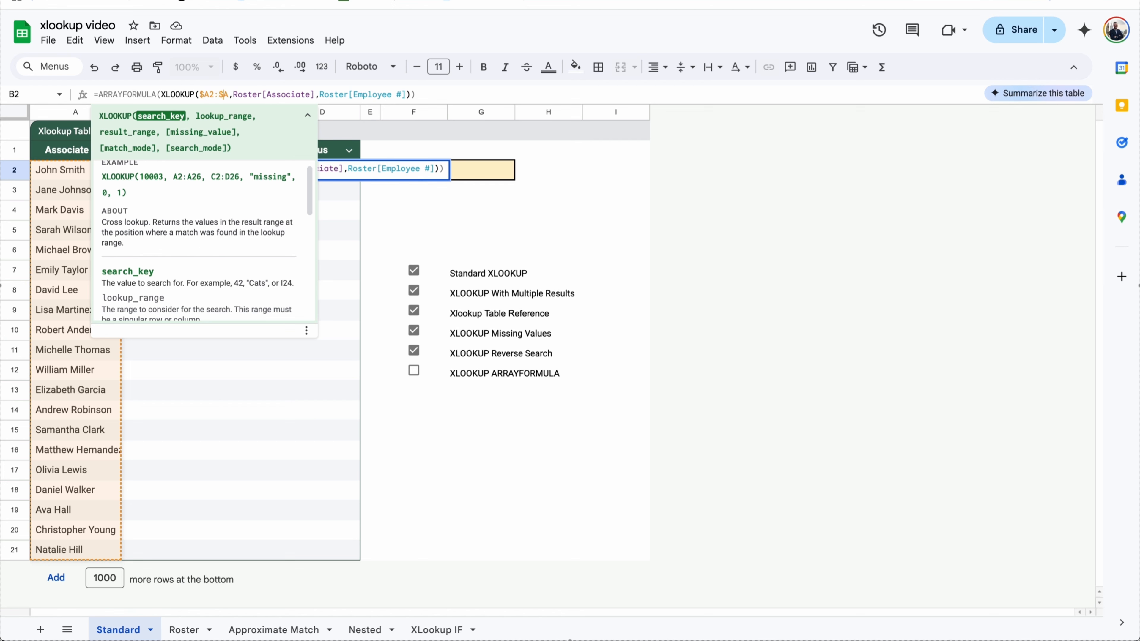
key(Return)
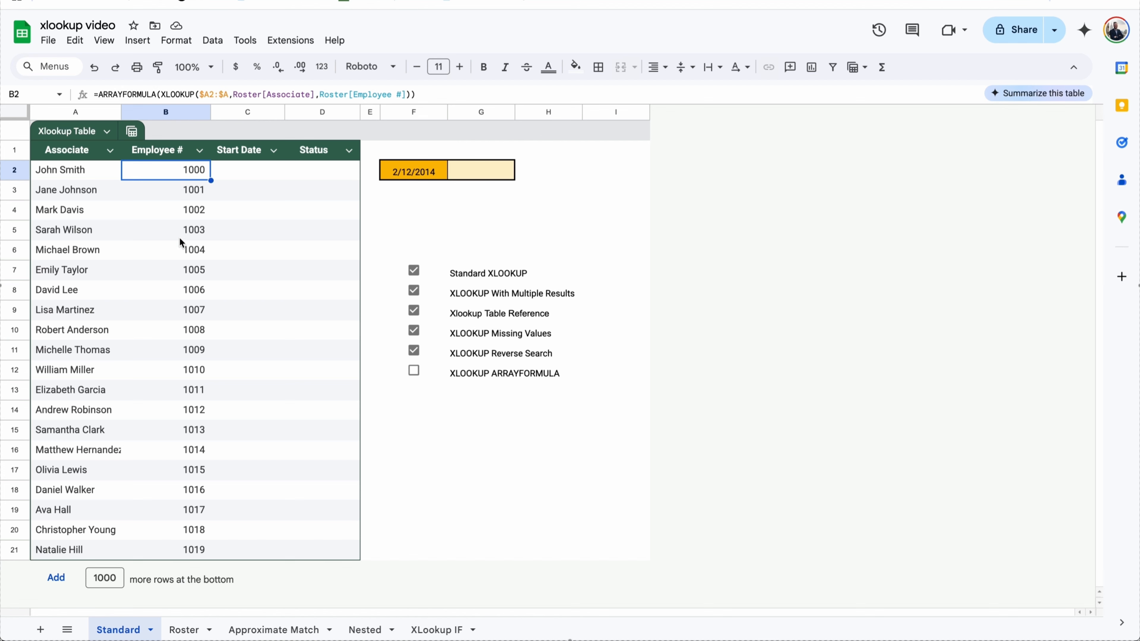
Step: Move the row 16 associate up to row 14 and check the employee number in B14
click(96, 453)
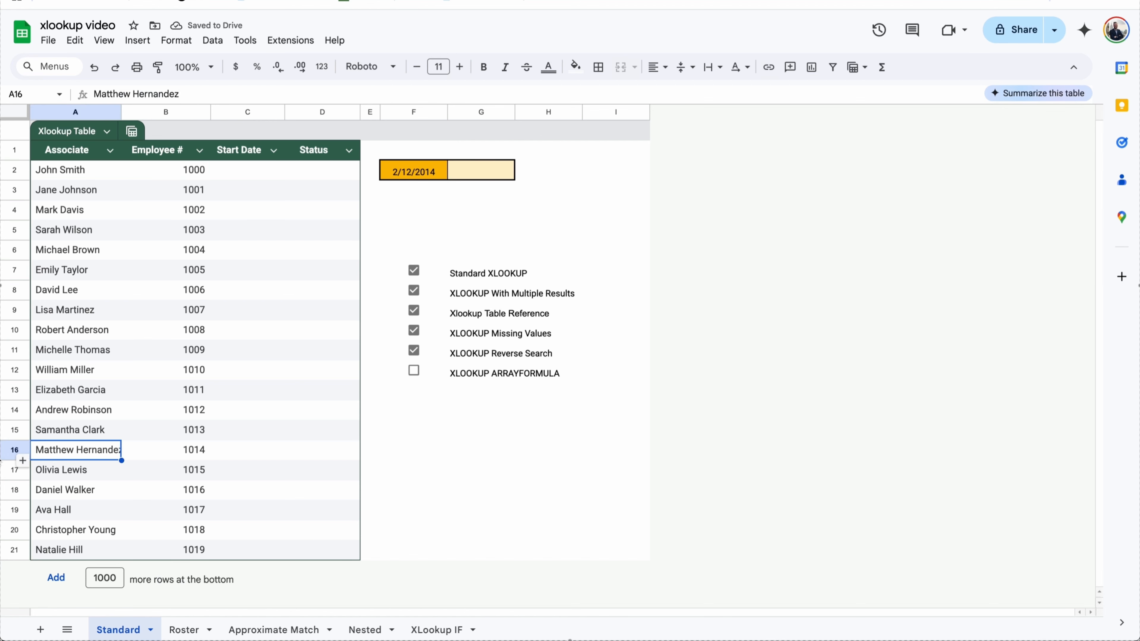
click(14, 451)
drag(15, 452, 18, 409)
click(214, 409)
click(190, 411)
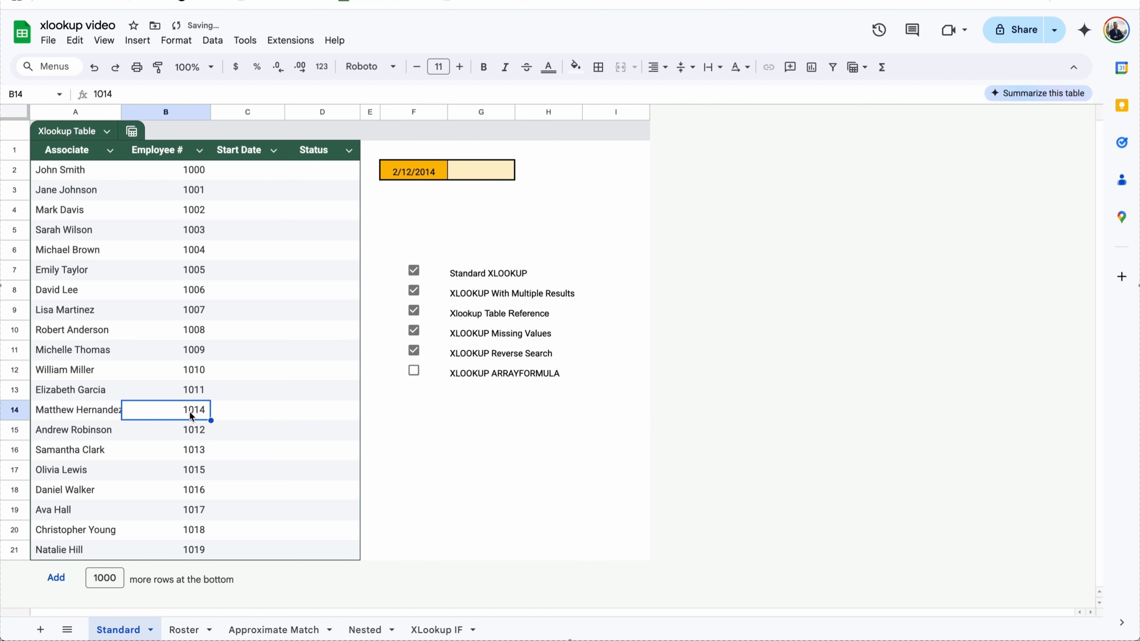
Step: Add an empty missing value argument to B2's array formula and undo the test change to the associate name in A4
double_click(186, 170)
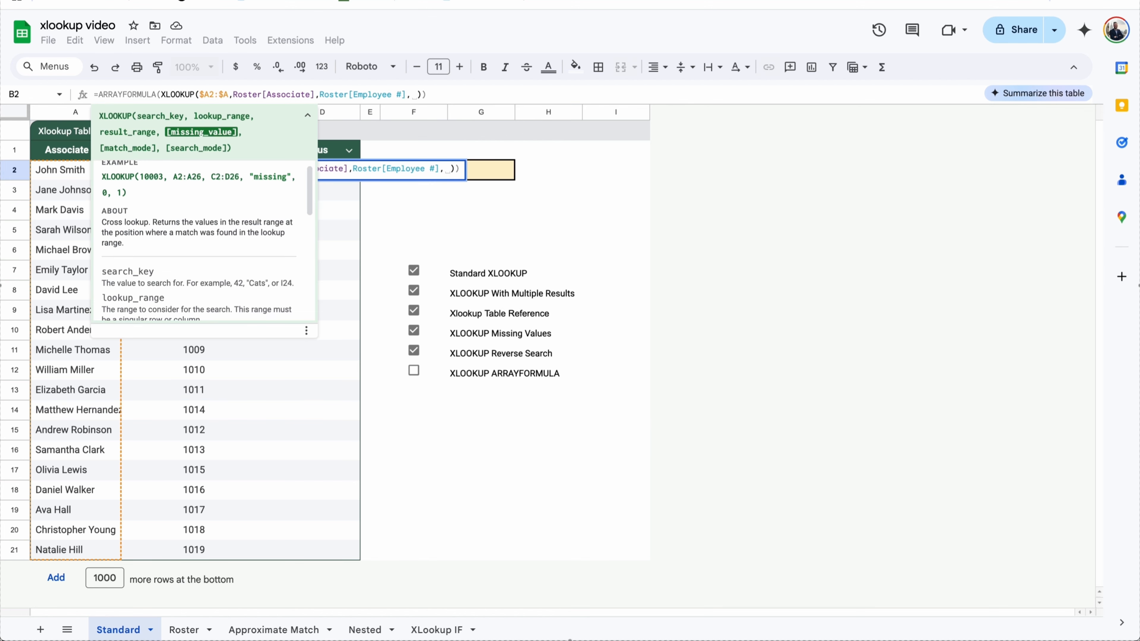
key(Return)
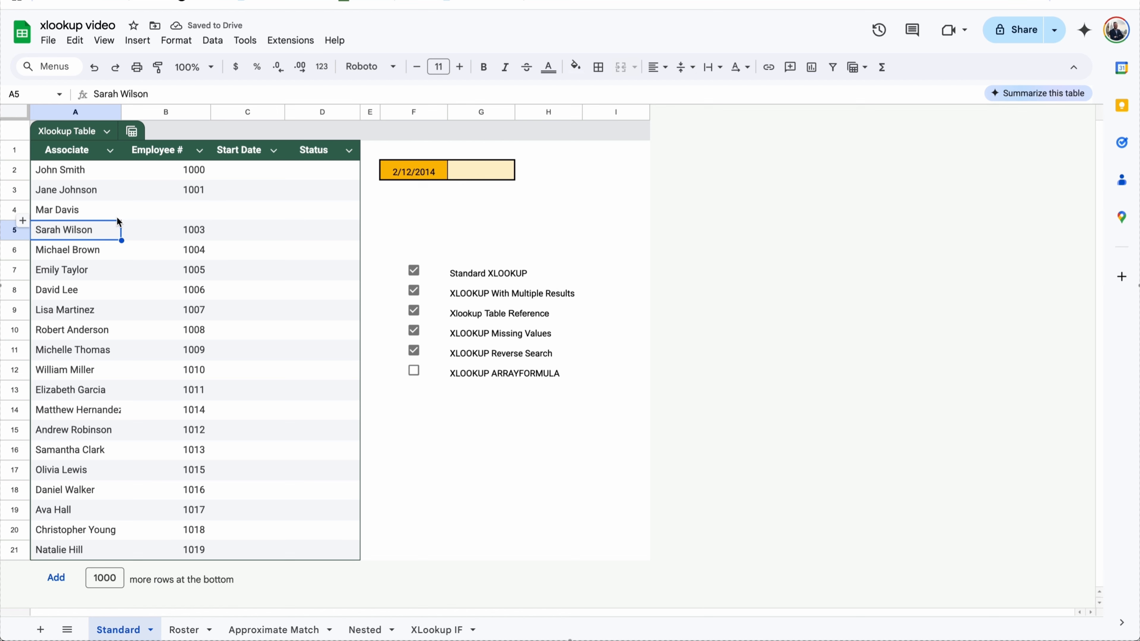
click(96, 406)
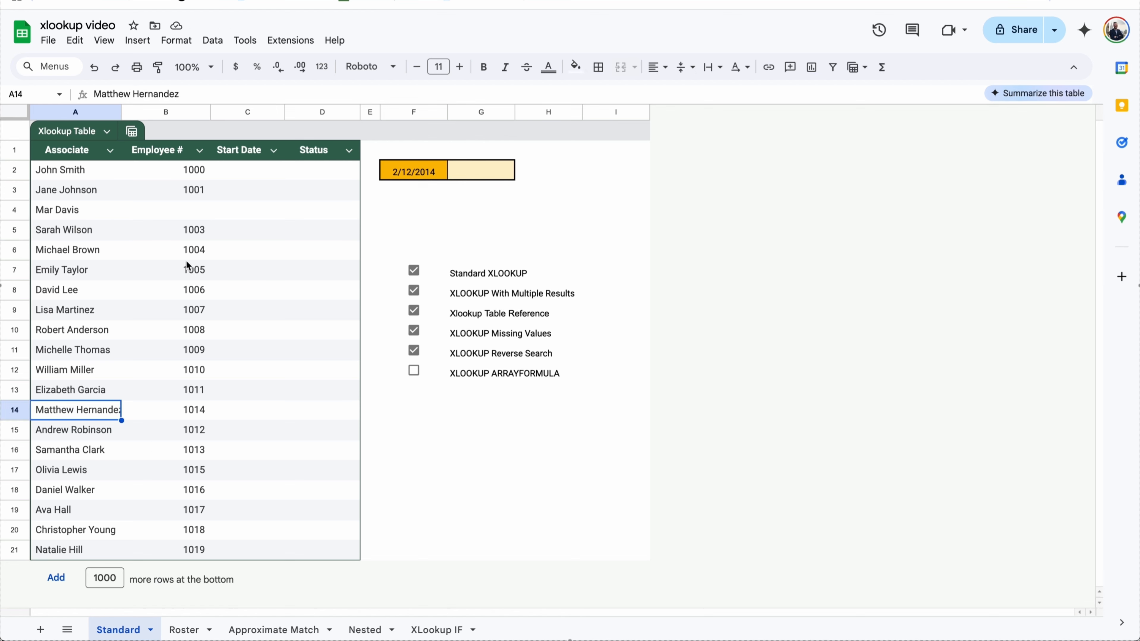
key(ctrl+z)
click(164, 175)
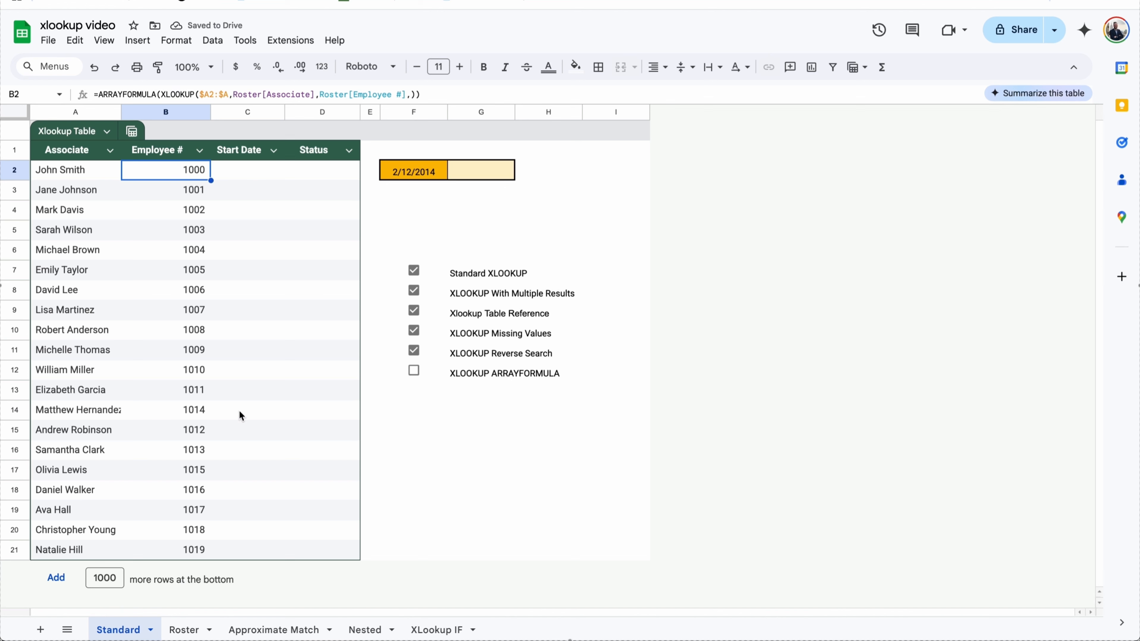
Step: Copy B2's array formula into C2 and change its result range to Roster[Start Date]
click(209, 178)
drag(209, 178, 280, 173)
drag(406, 96, 357, 95)
key(BackSpace)
key(BackSpace)
text(ster[Associate],Roster[st,)))
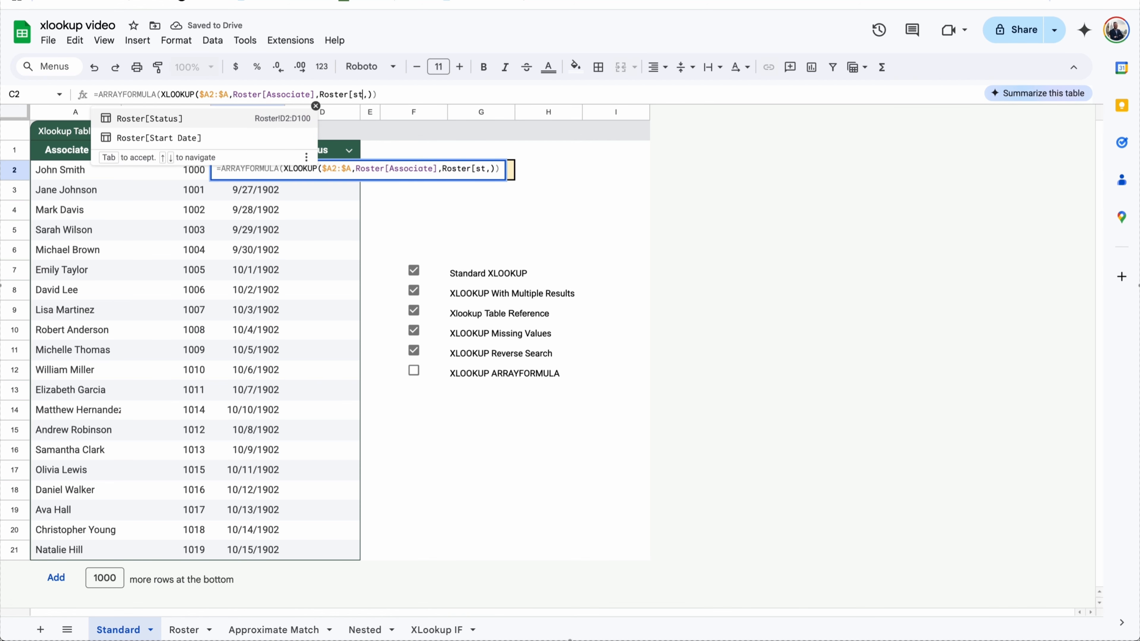
click(255, 131)
key(Return)
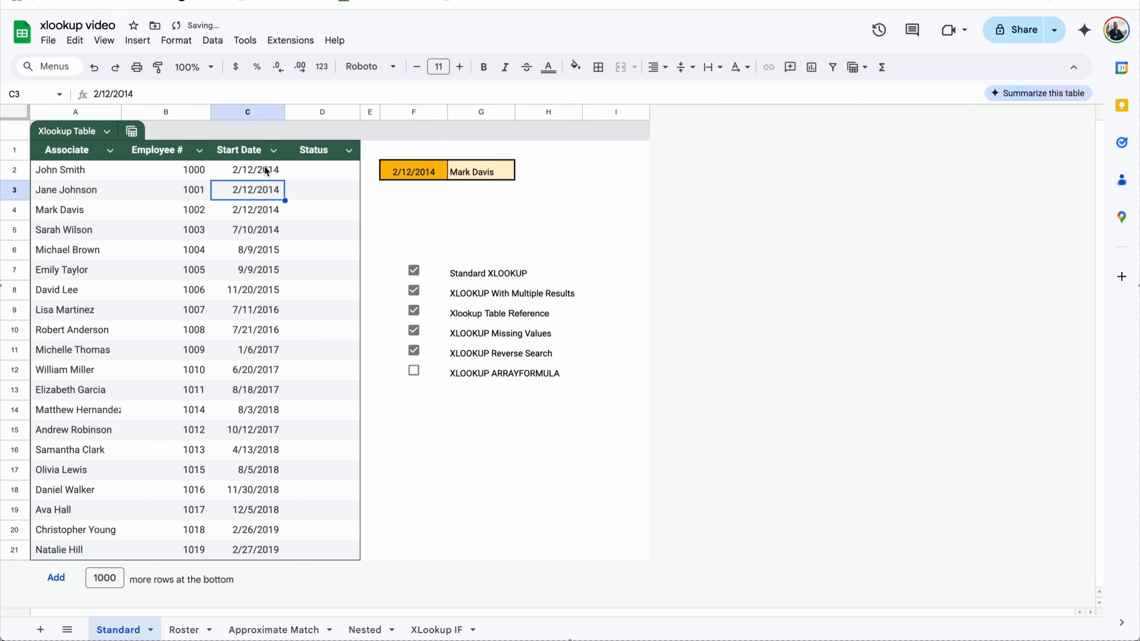
Step: Copy C2's array formula into D2 and change its result range to Roster[Status]
click(281, 173)
drag(285, 180, 304, 176)
click(304, 176)
drag(406, 95, 358, 95)
key(BackSpace)
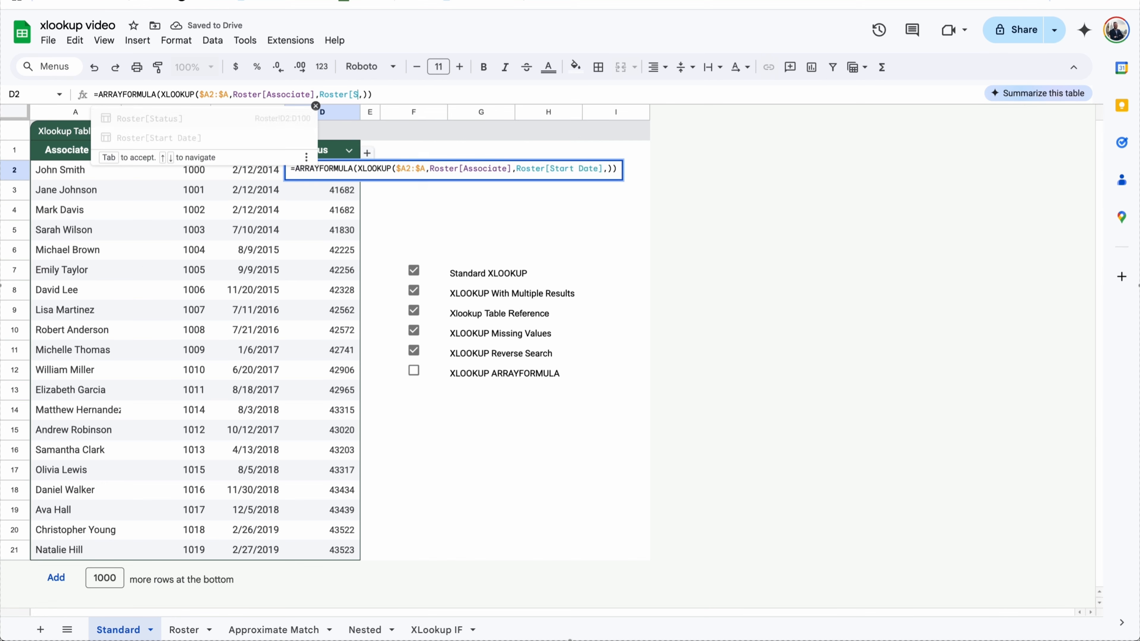
key(BackSpace)
text(st)
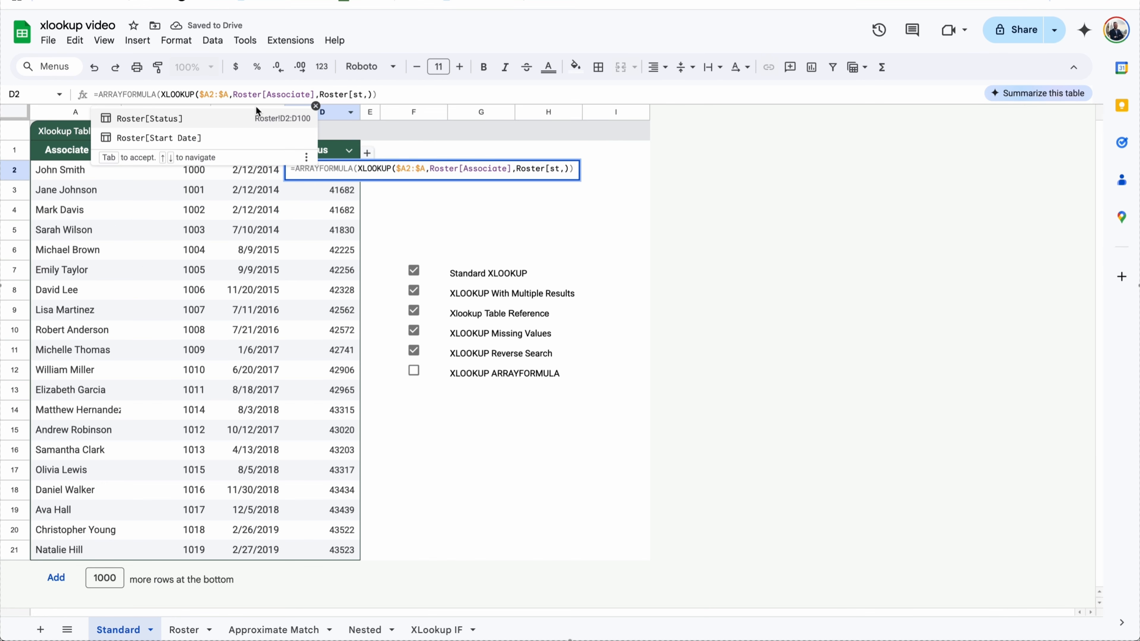
click(256, 118)
key(Return)
Step: Inspect the array formulas in B2, C2 and D2 and the spilled cells in the rows below them
click(199, 176)
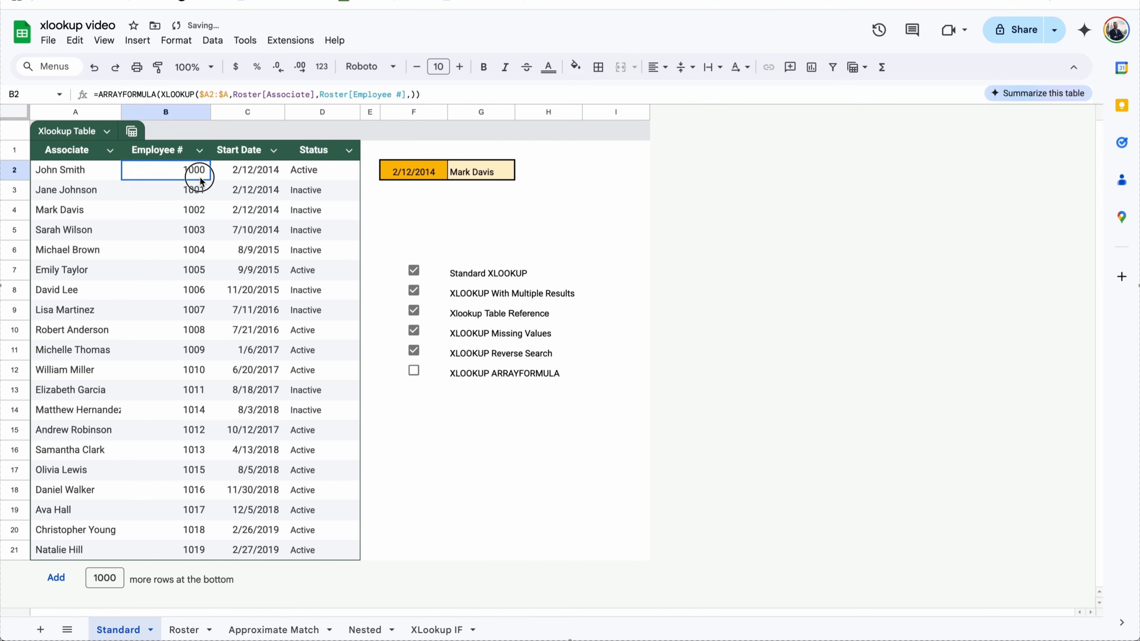
click(226, 175)
click(302, 173)
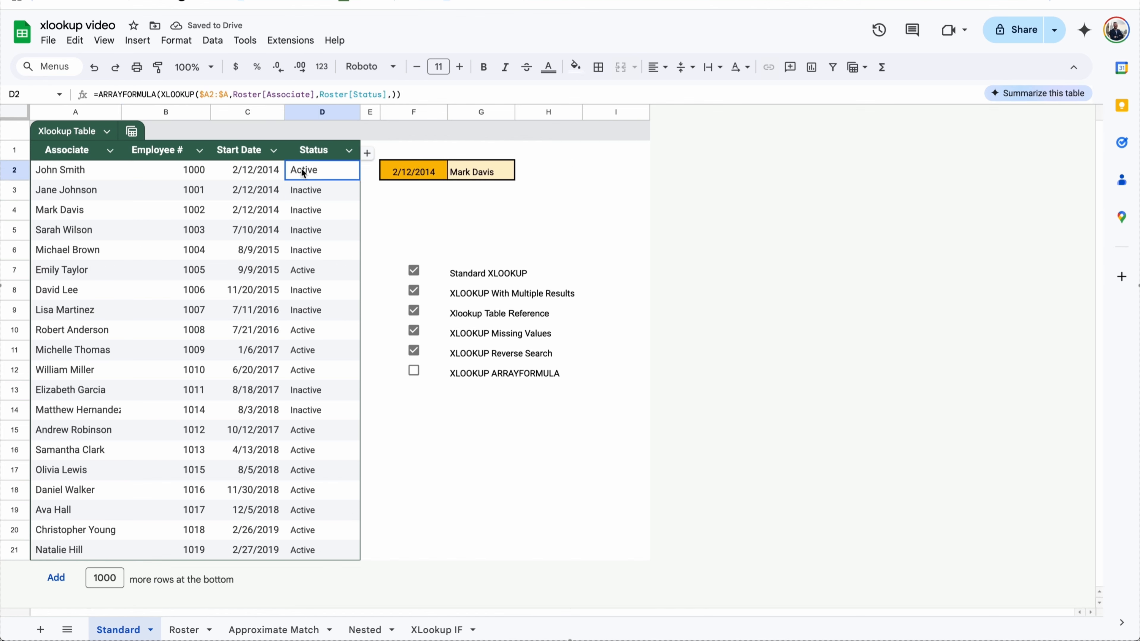
click(178, 186)
click(221, 190)
click(305, 227)
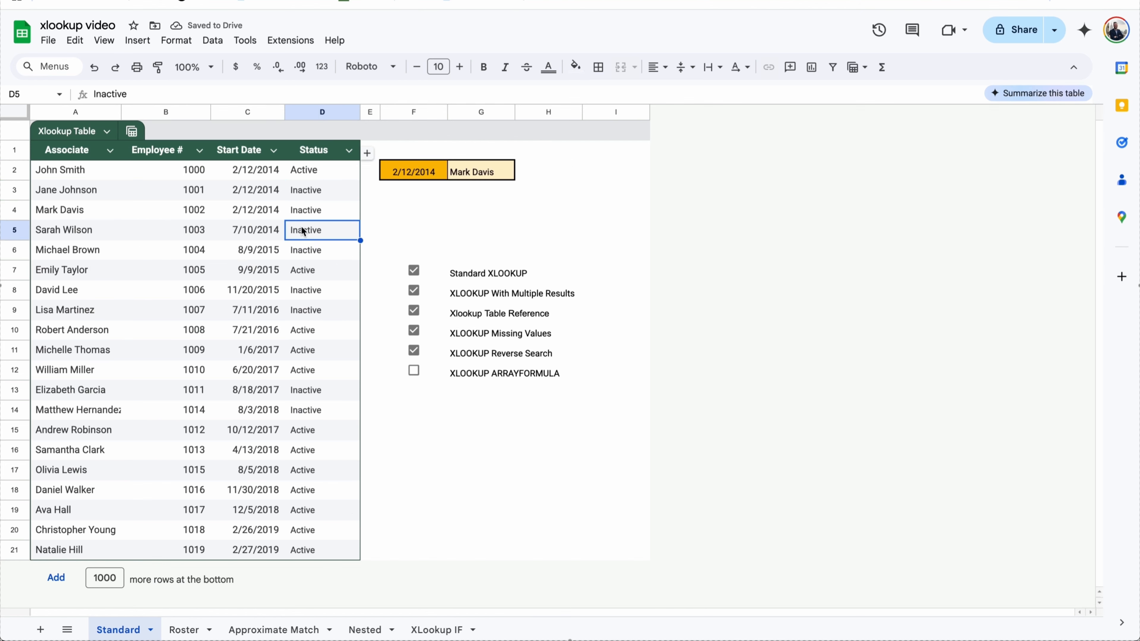
click(304, 373)
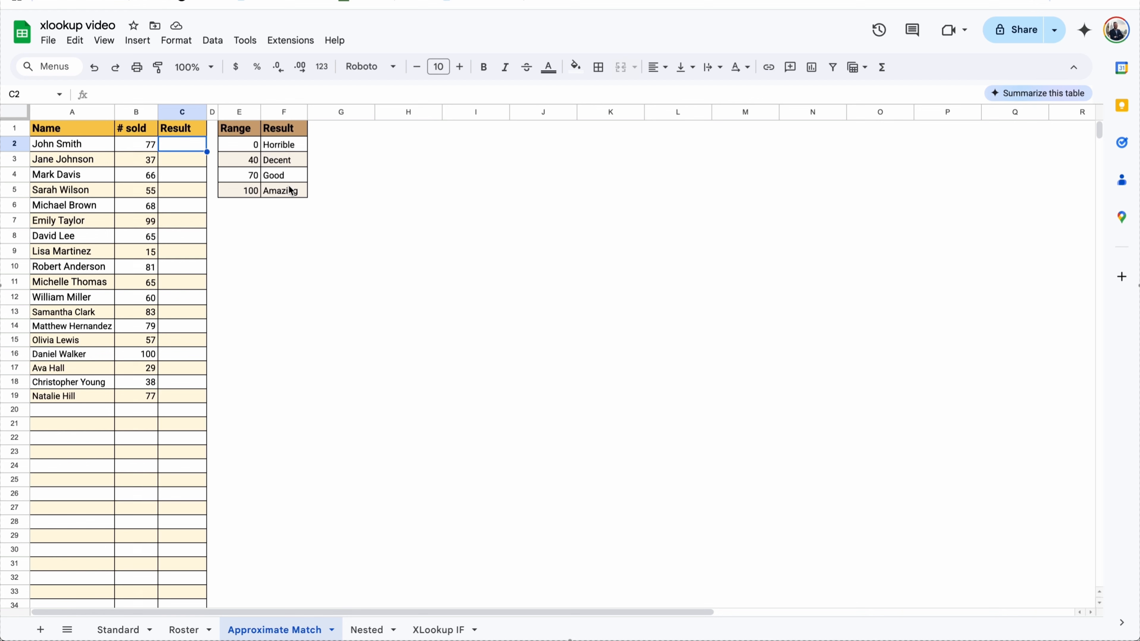
Step: On the Approximate Match sheet, start an XLOOKUP in C2 with search key B2, lookup range E2:E5 and result range F2:F5
text(=xlo)
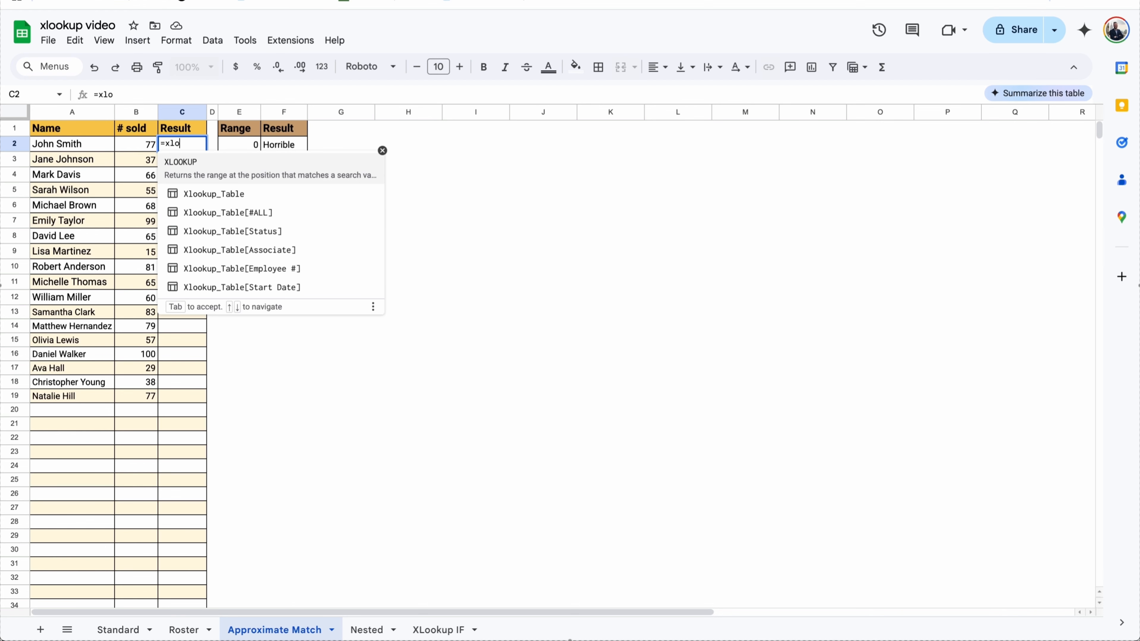
click(204, 162)
click(148, 149)
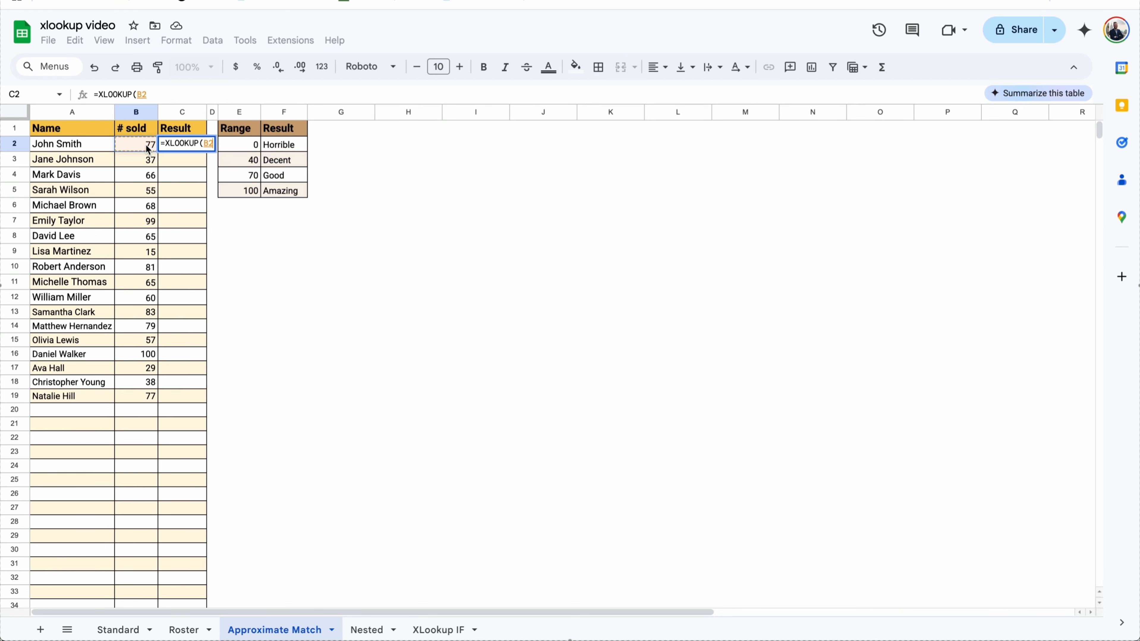
text(,)
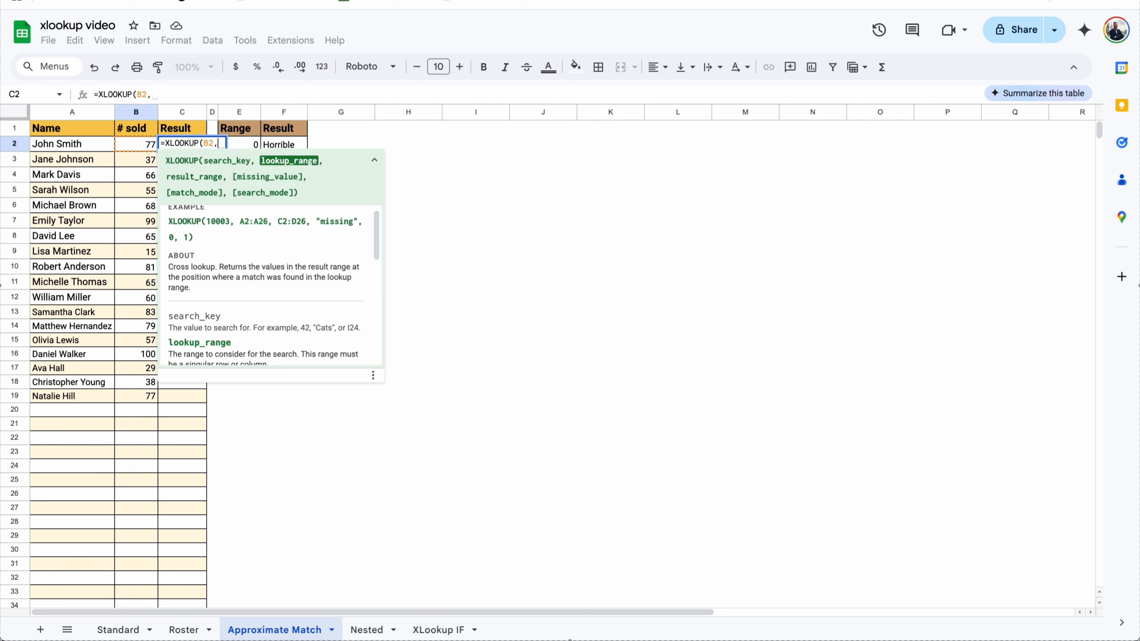
drag(242, 145, 245, 190)
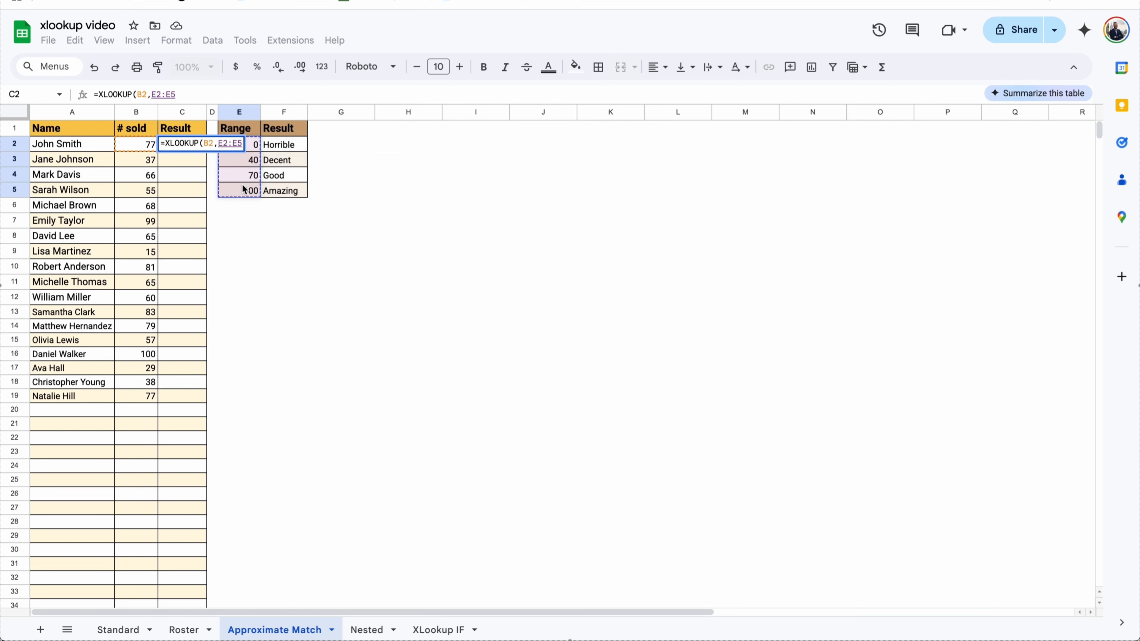
text(,)
drag(287, 143, 288, 193)
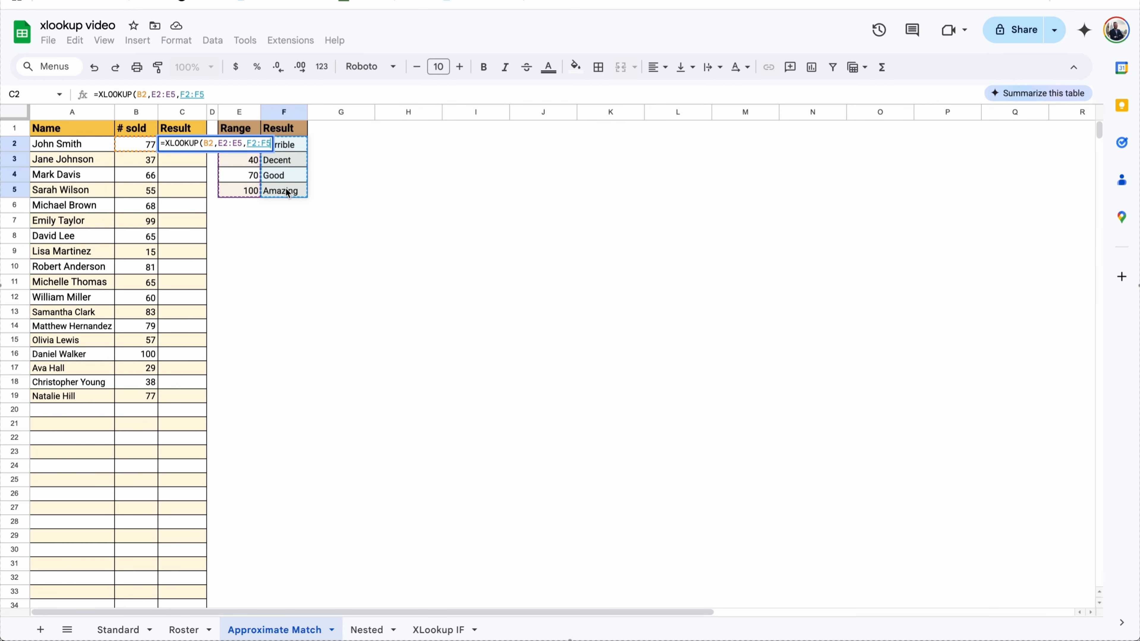
Step: Make both ranges absolute as $E$2:$E$5 and $F$2:$F$5 and apply C2's formula
click(168, 96)
key(F4)
click(156, 93)
key(F4)
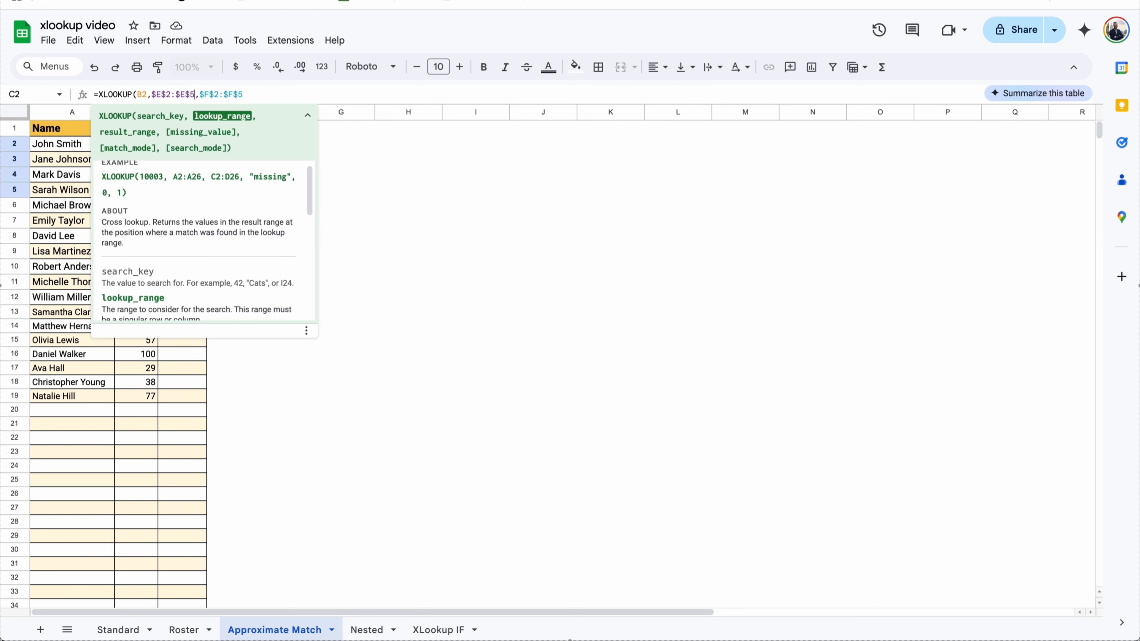
key(Return)
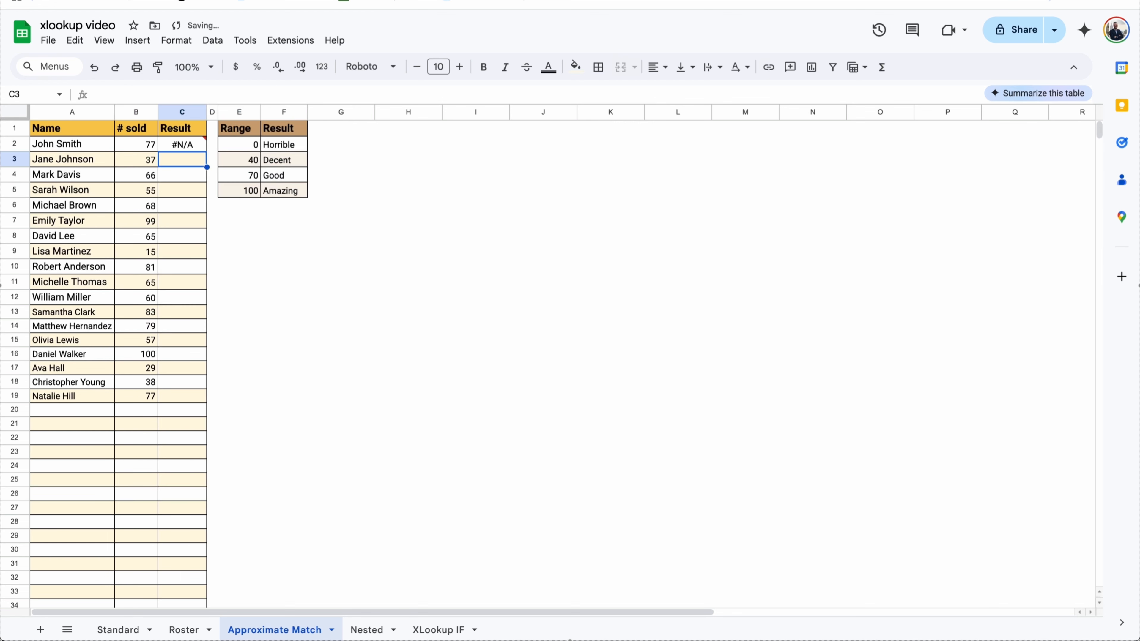
Step: Copy the XLOOKUP formula from C2 down through C19
click(204, 150)
drag(204, 151, 189, 401)
click(236, 351)
Step: Compare C16's result and the number sold in B16 with the 100 row of the range table
click(187, 359)
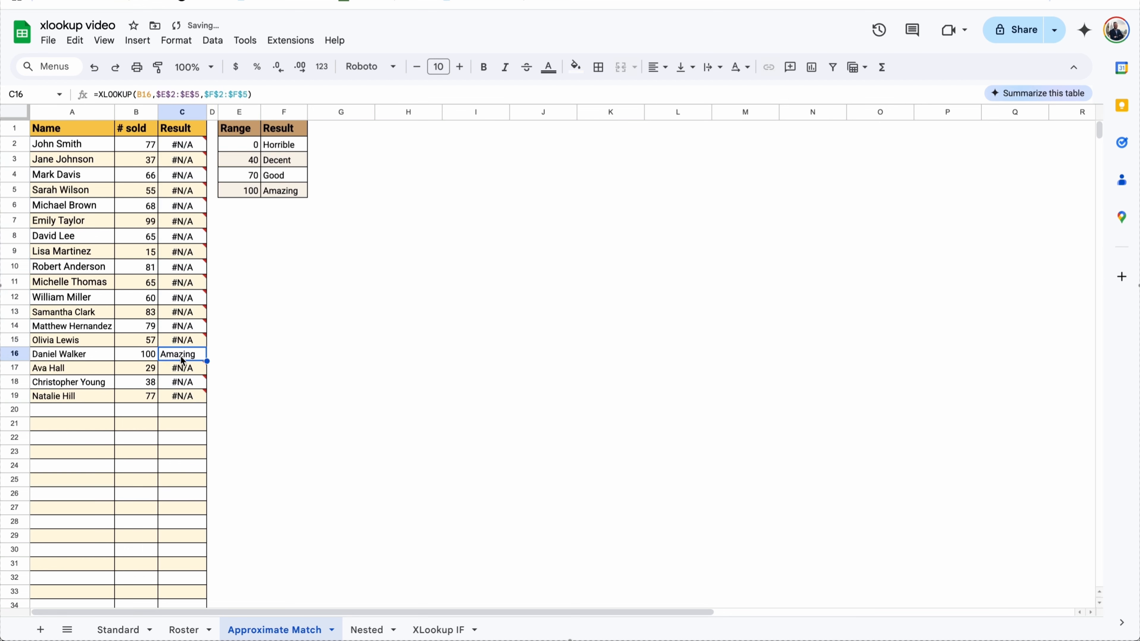
click(149, 361)
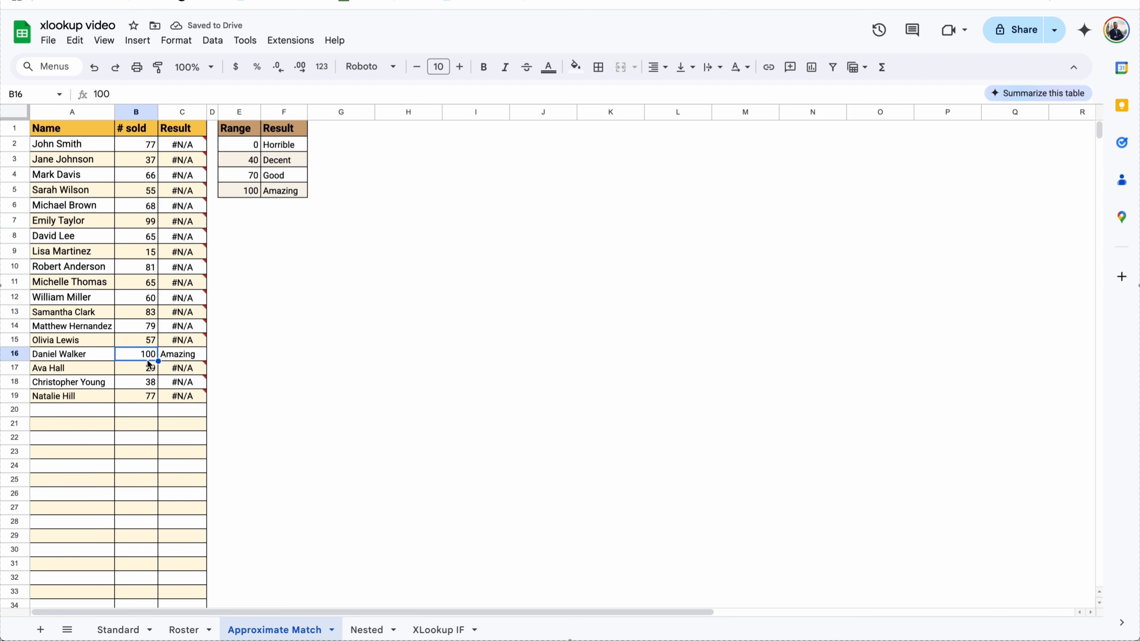
click(257, 191)
click(279, 196)
click(249, 198)
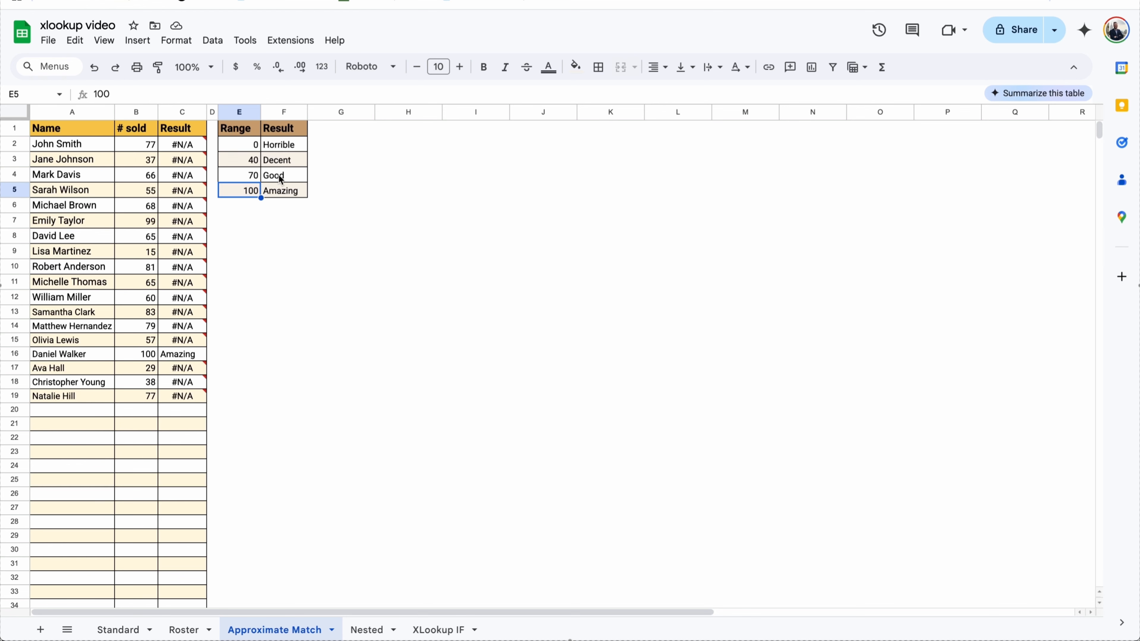
Step: Clear the copied formulas from C3:C19, keeping only the one in C2
click(183, 397)
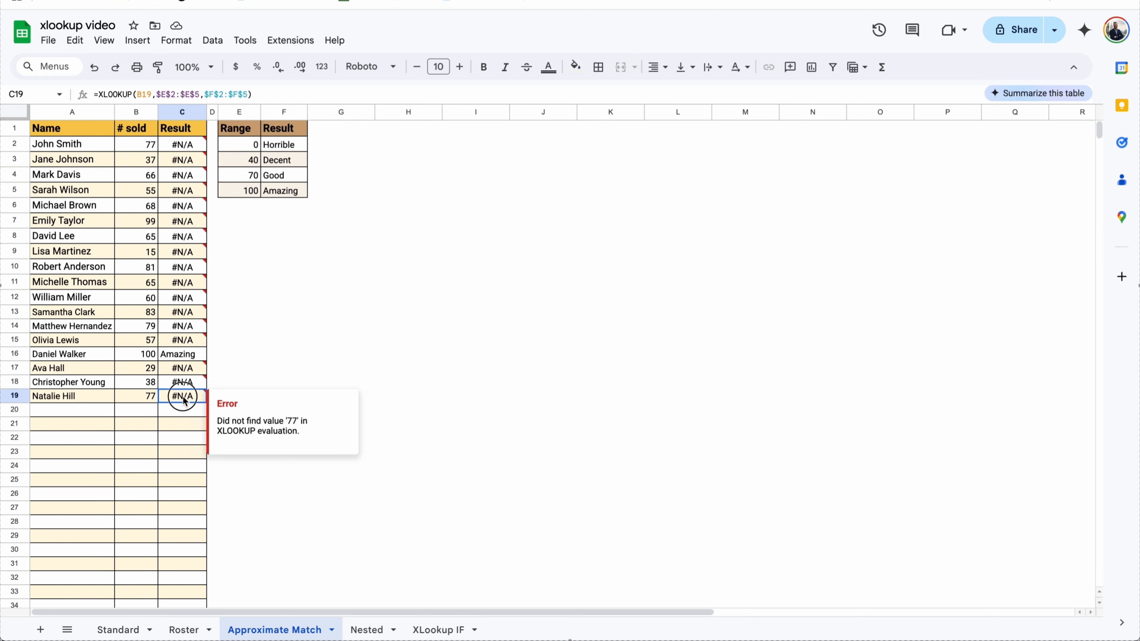
drag(184, 398, 189, 159)
key(Delete)
click(195, 135)
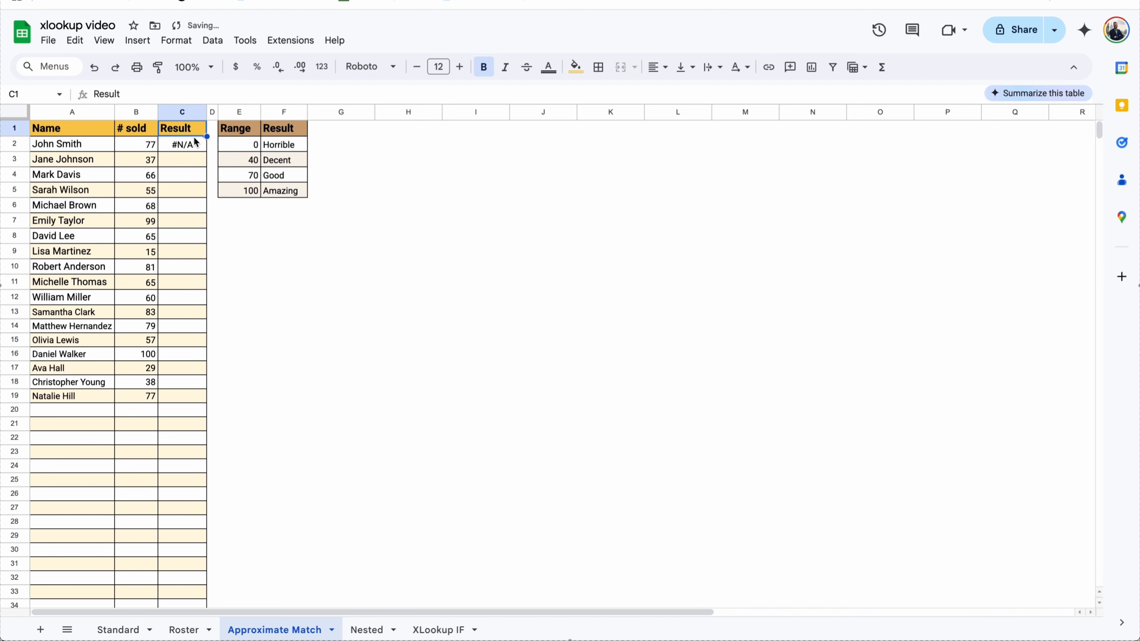
Step: Add an empty missing value argument to C2's XLOOKUP and read the match_mode help
click(194, 142)
double_click(194, 142)
key(BackSpace)
text(,)
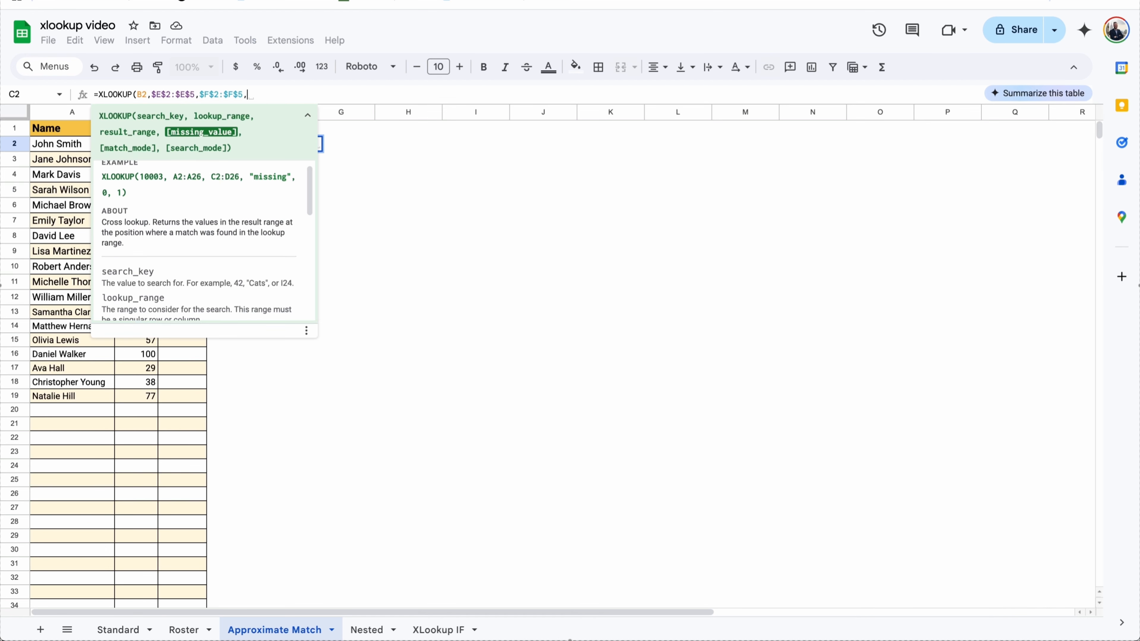
text(,)
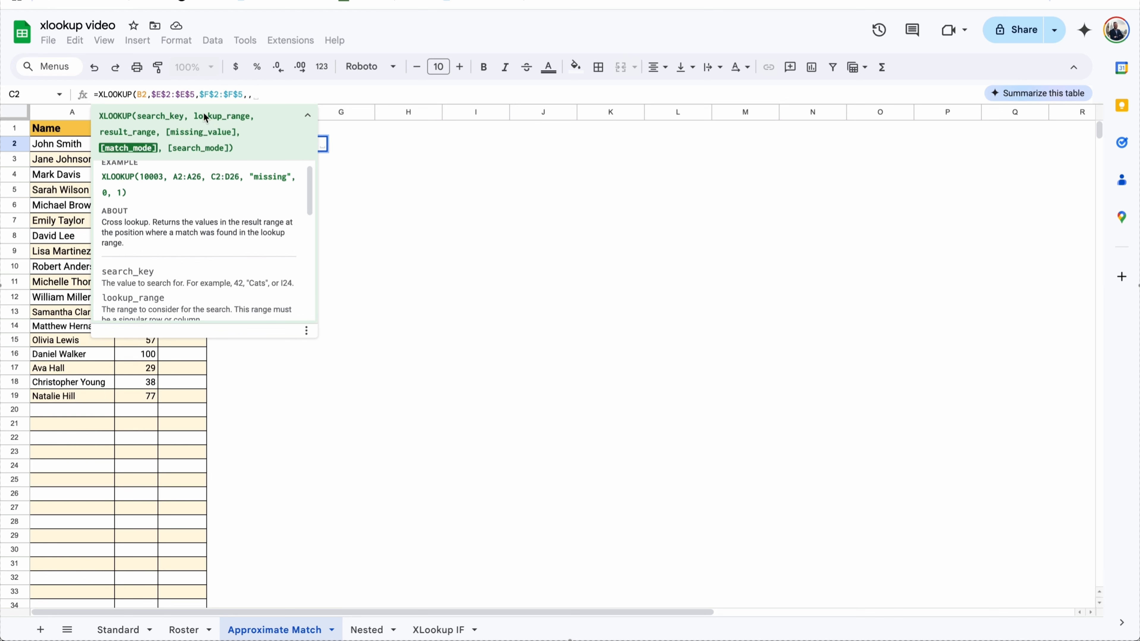
scroll(203, 264, down, 2)
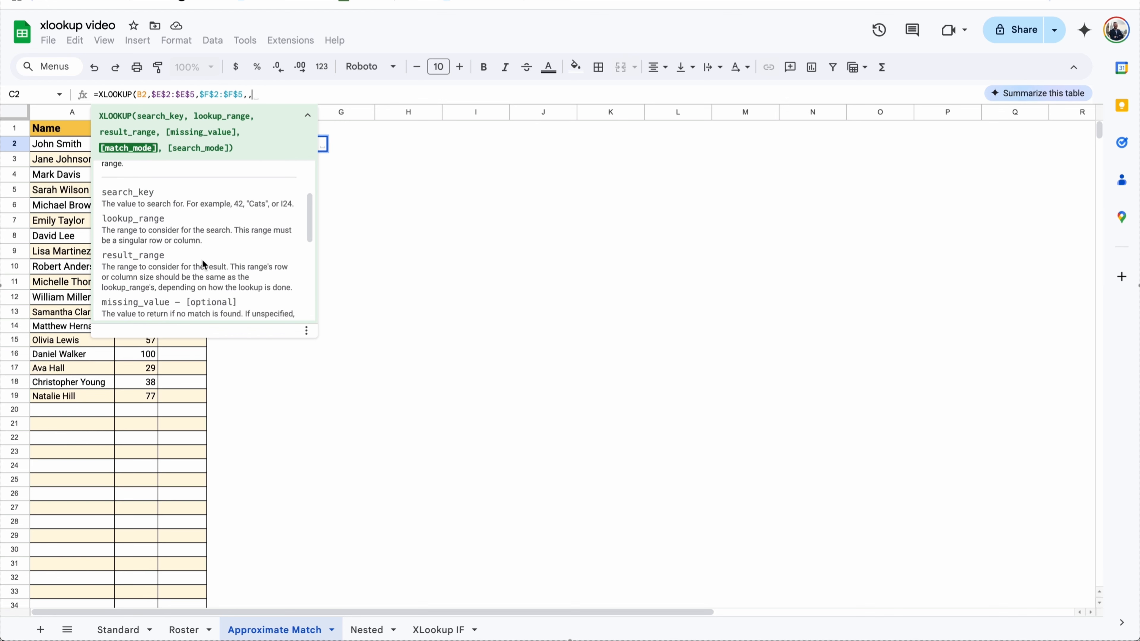
scroll(215, 238, down, 3)
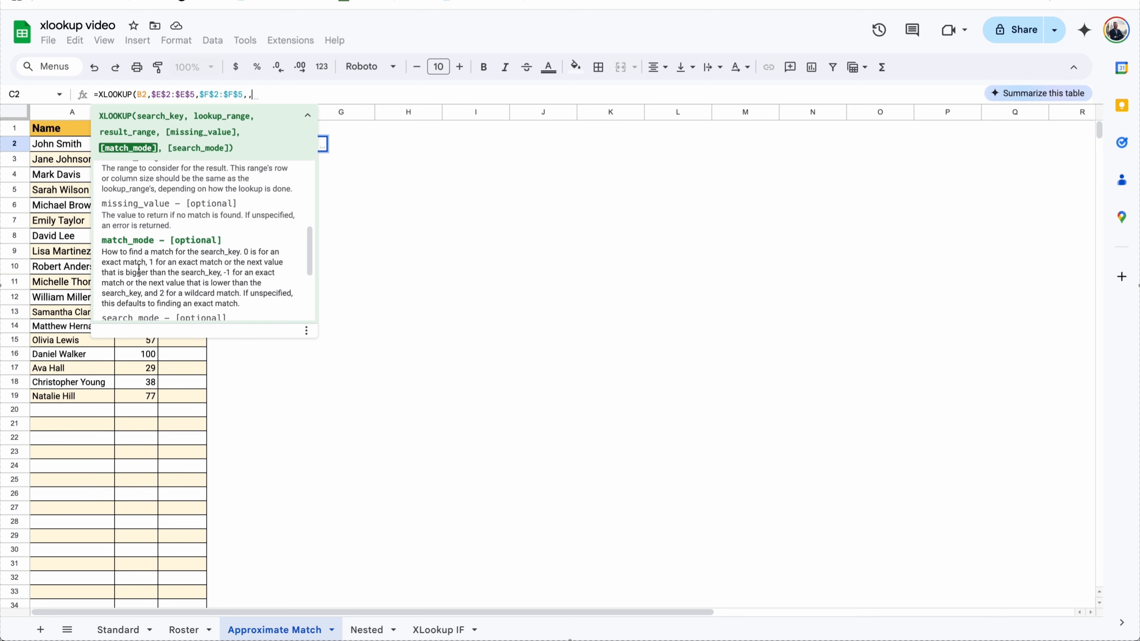
scroll(201, 264, down, 1)
scroll(201, 264, down, 1)
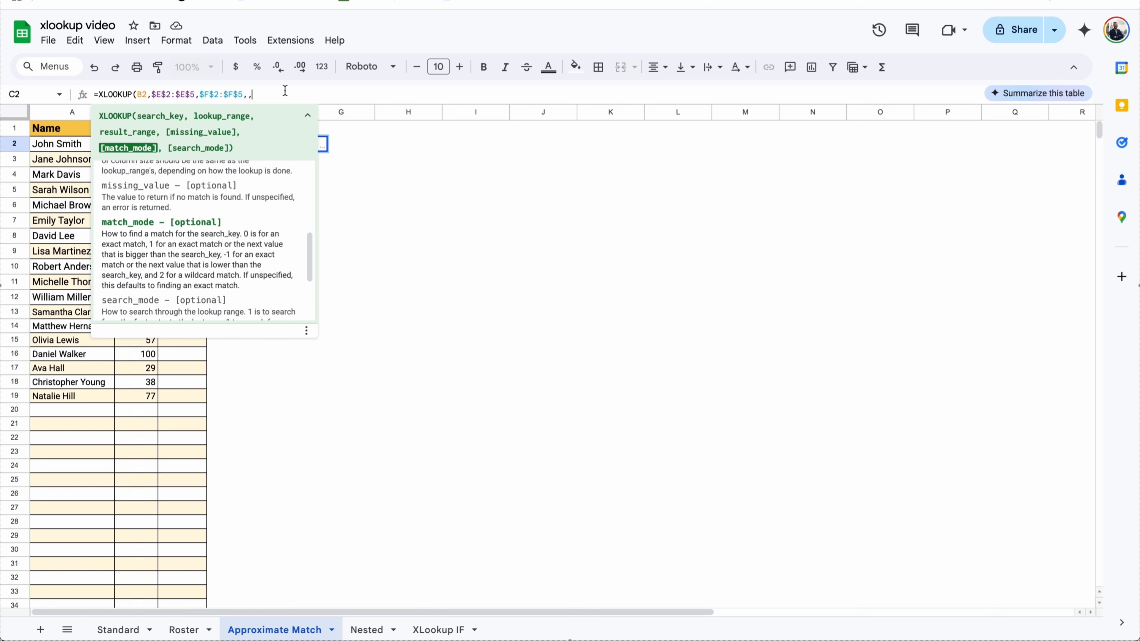
Step: Set C2's match mode to -1 for an exact or next lower match and accept the suggested autofill down to C19
text(-1)
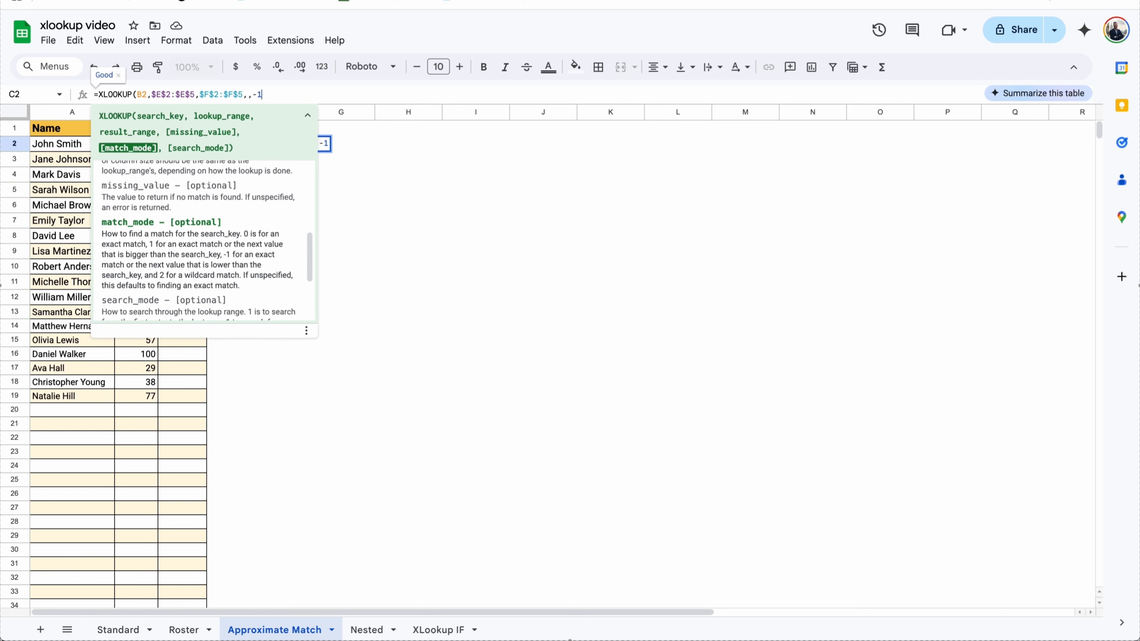
text())
key(Return)
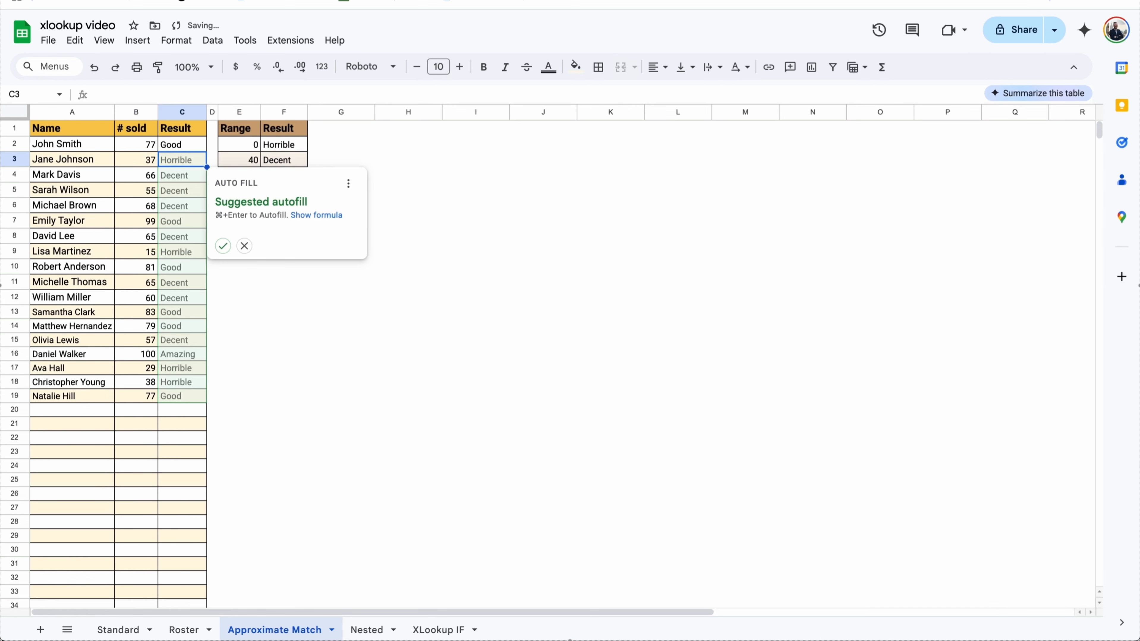
click(222, 245)
Step: Compare C2's formula and result with the 70 row of the range table
click(174, 150)
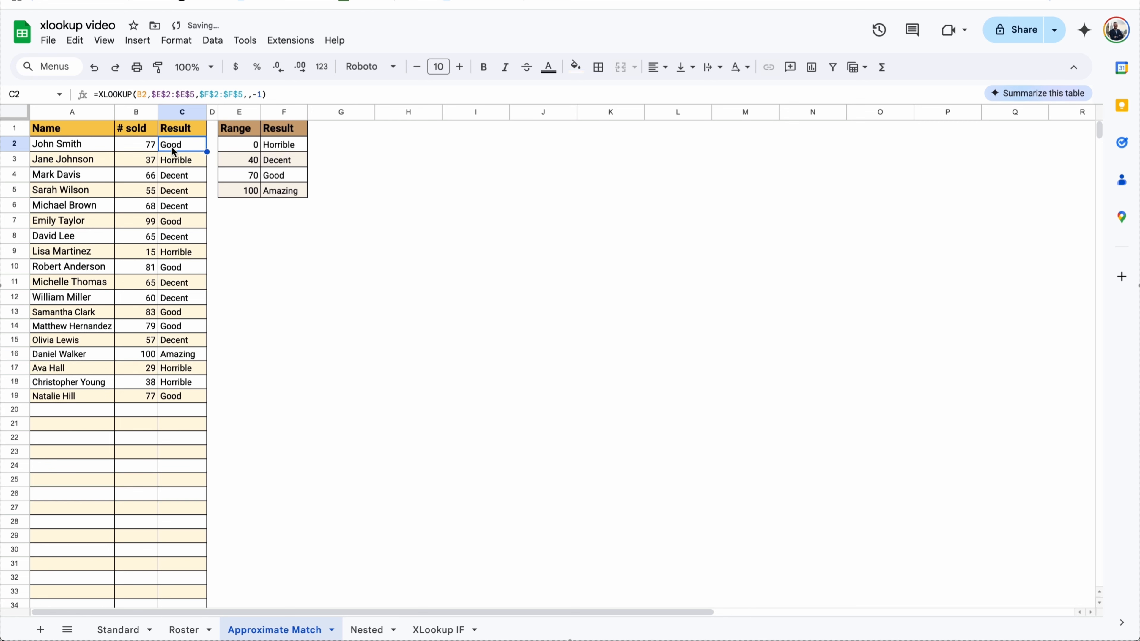
click(250, 182)
click(284, 179)
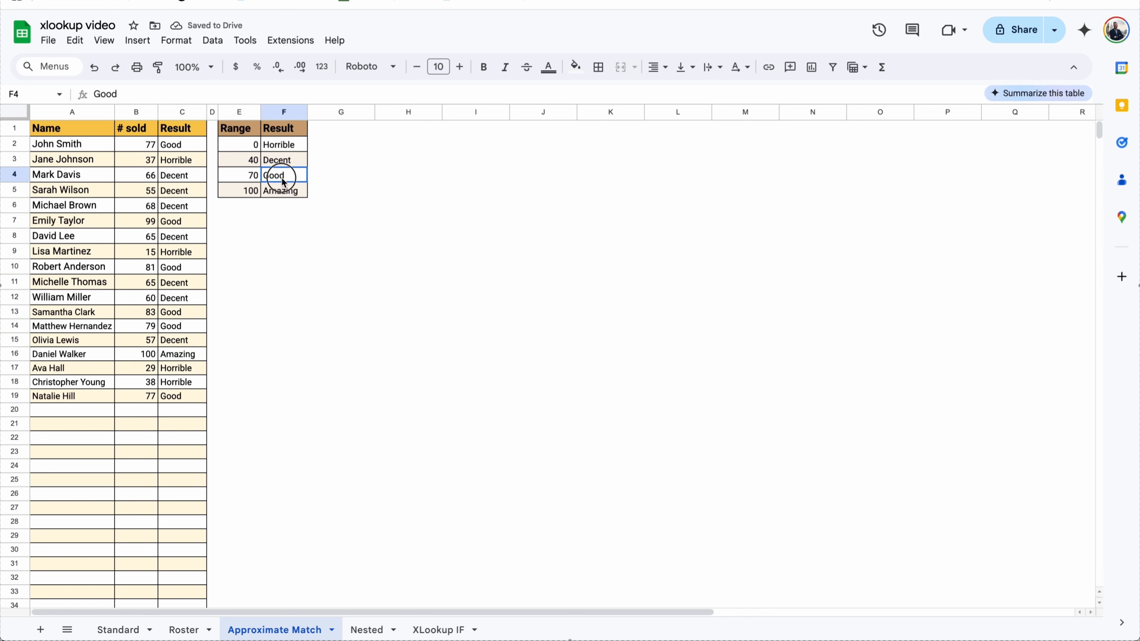
Step: Check the sold count in B2 against the 70 threshold and its assigned result in F4
click(251, 180)
click(144, 149)
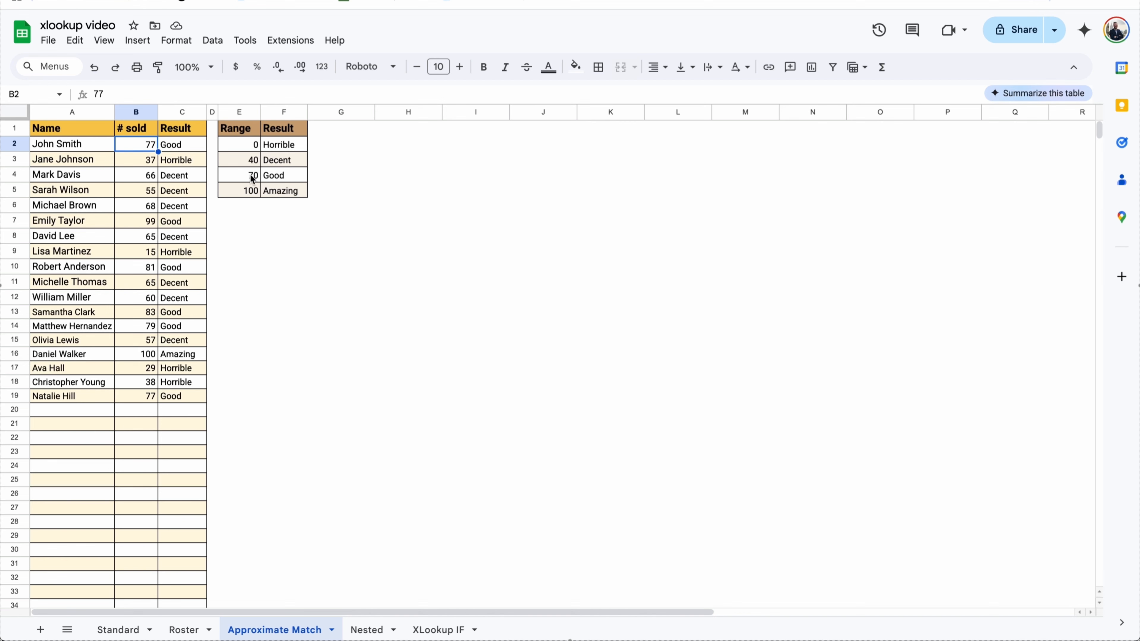
click(284, 180)
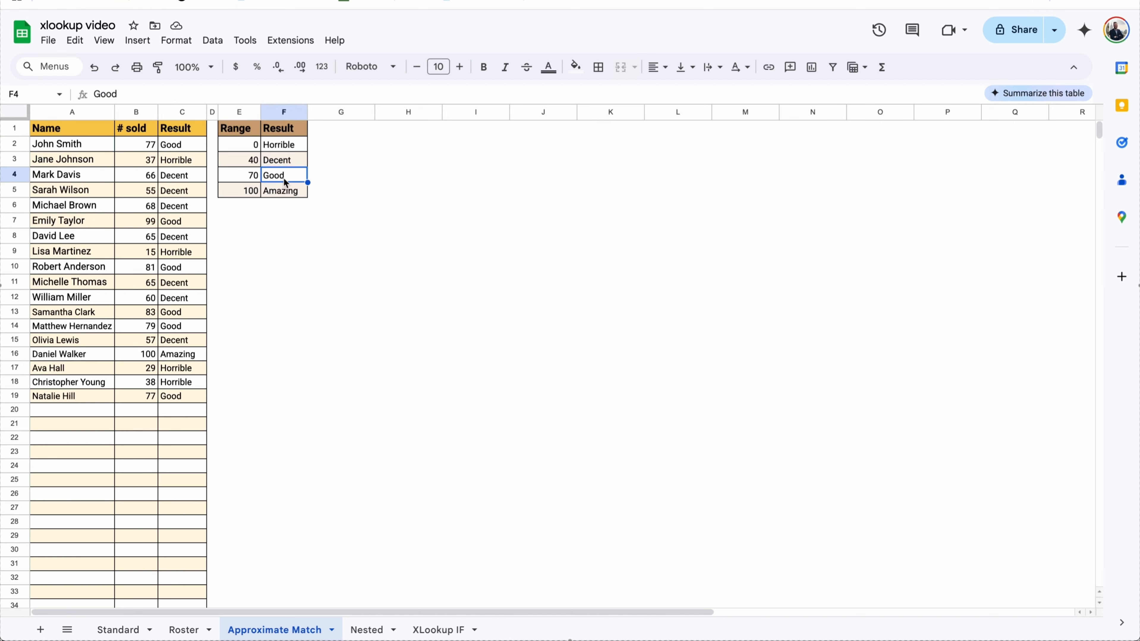
Step: Undo the match mode change to bring back mode 1 in column C, and compare the results with the range table's higher thresholds
key(ctrl+z)
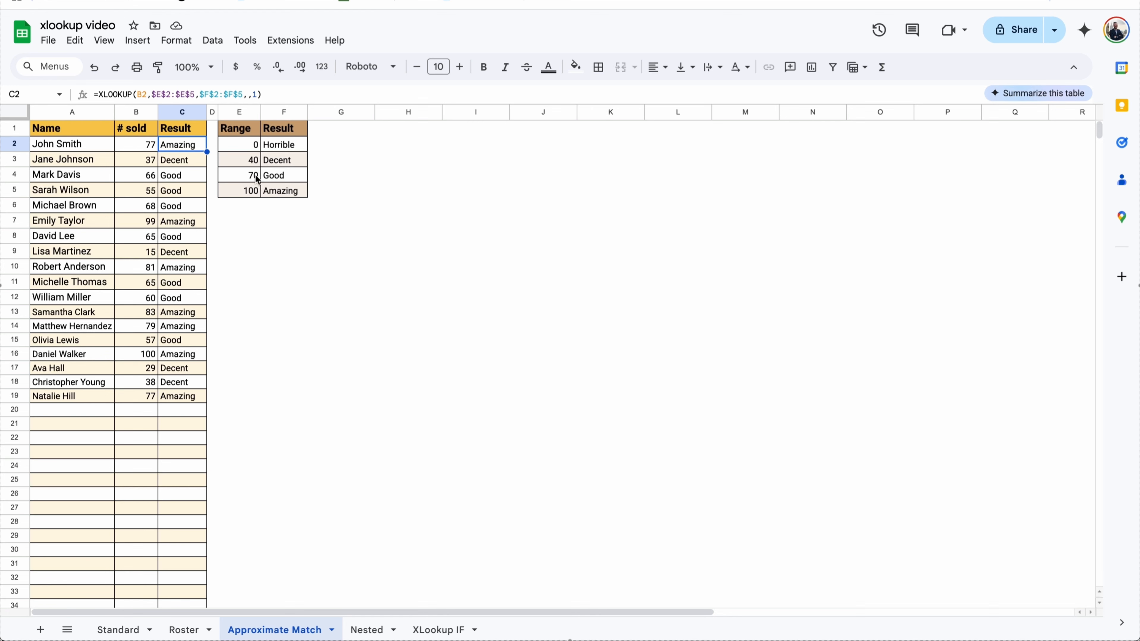
click(249, 193)
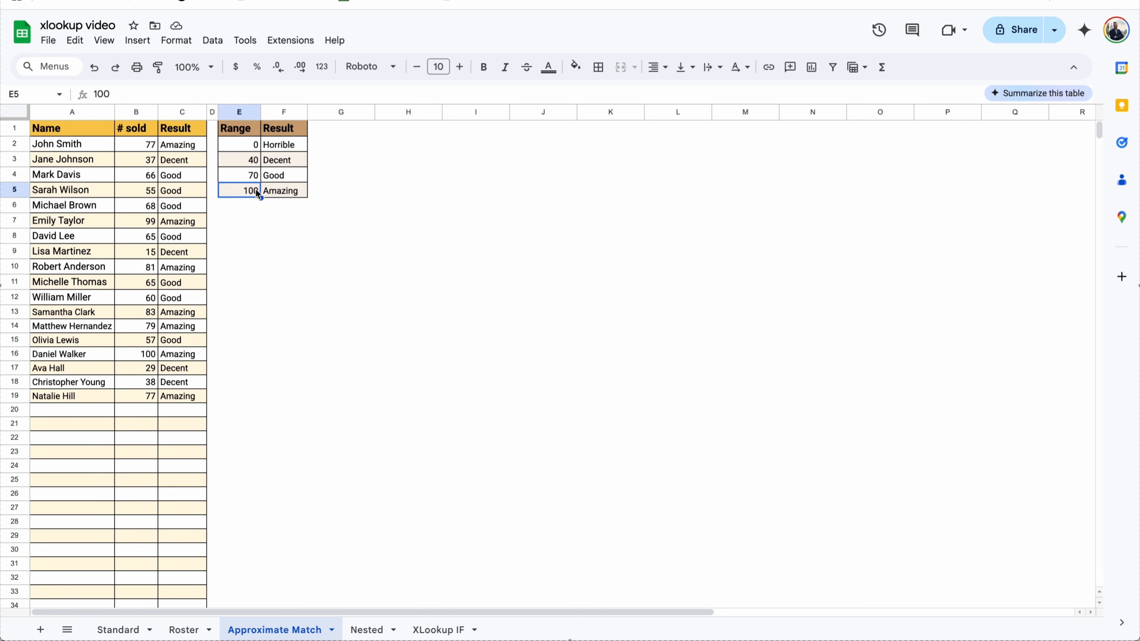
key(Right)
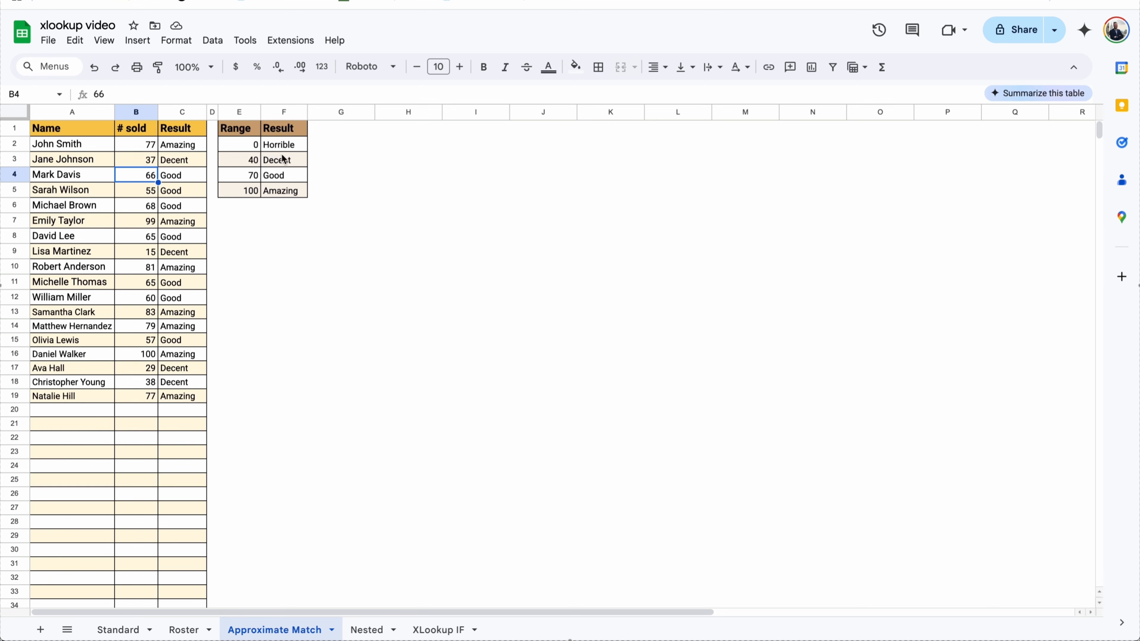
click(275, 179)
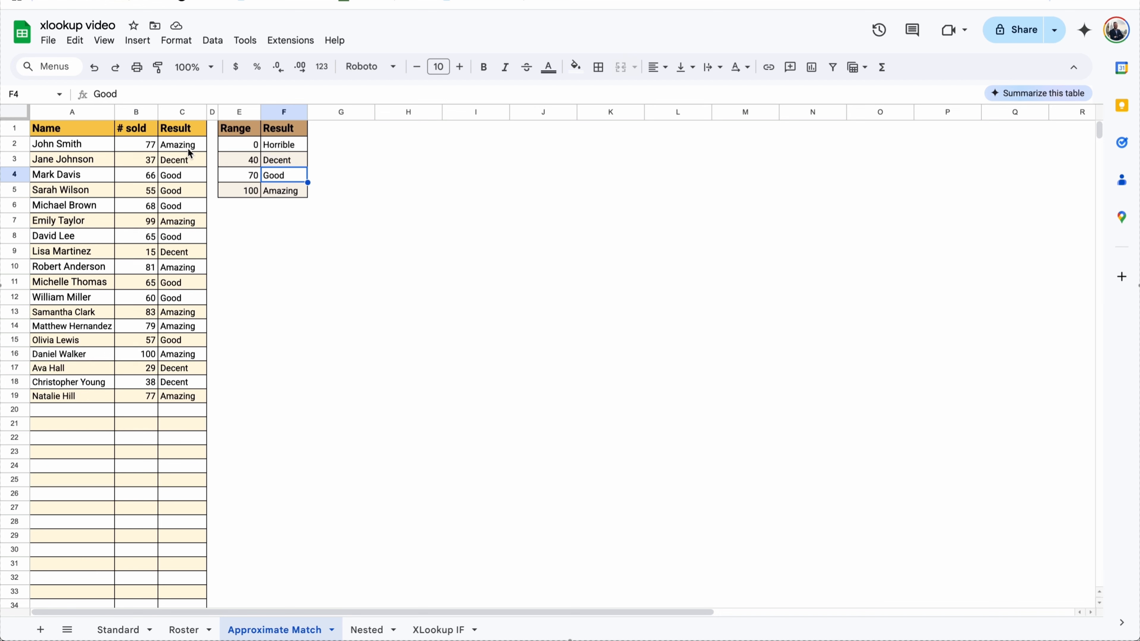
Step: Examine the thresholds in E2:E5 and their results alongside the sold count in B2
drag(249, 148, 253, 197)
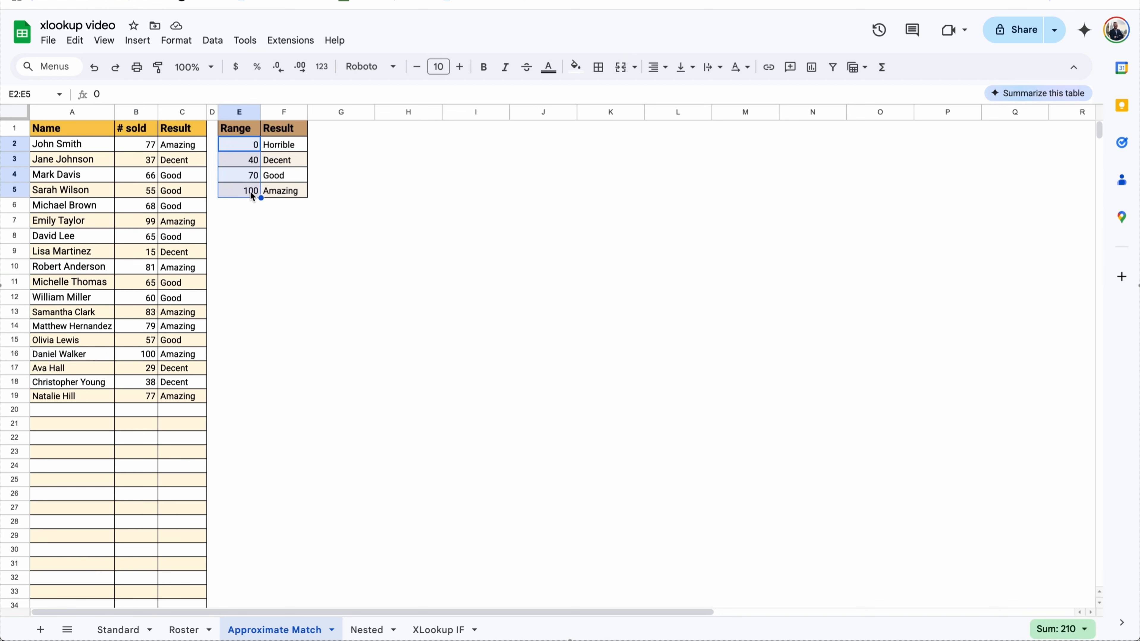
click(251, 145)
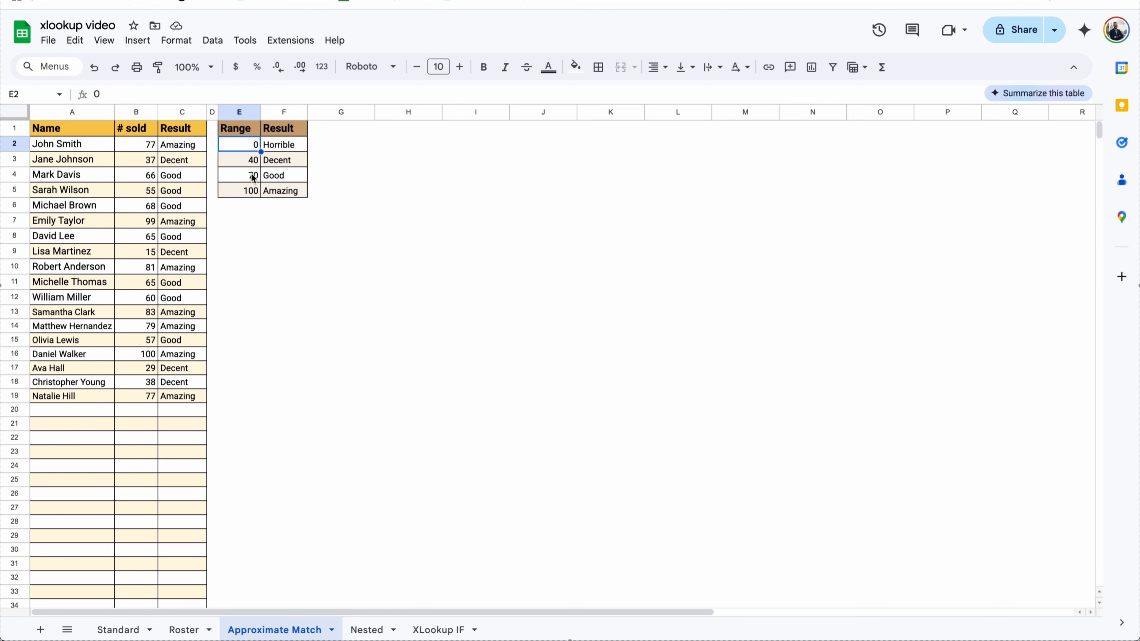
click(289, 192)
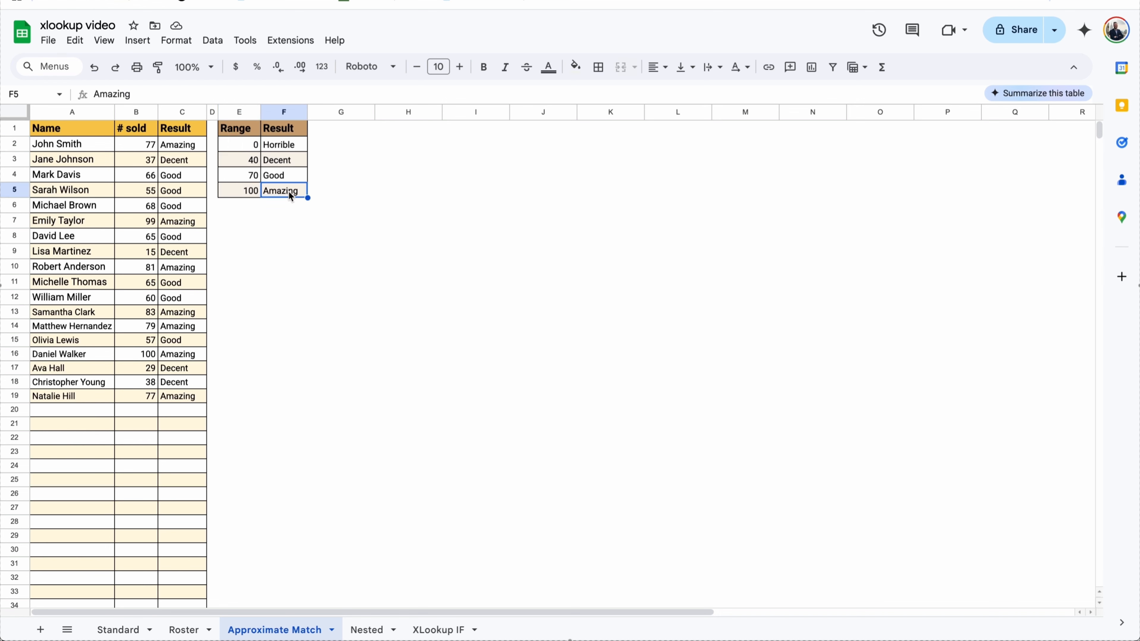
click(244, 147)
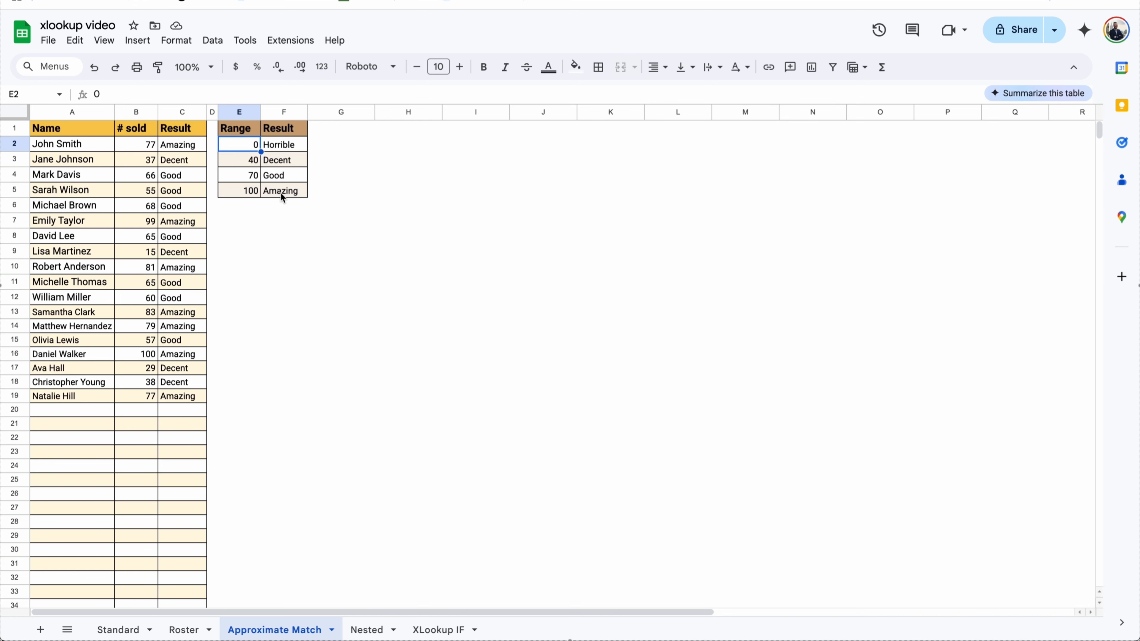
click(133, 148)
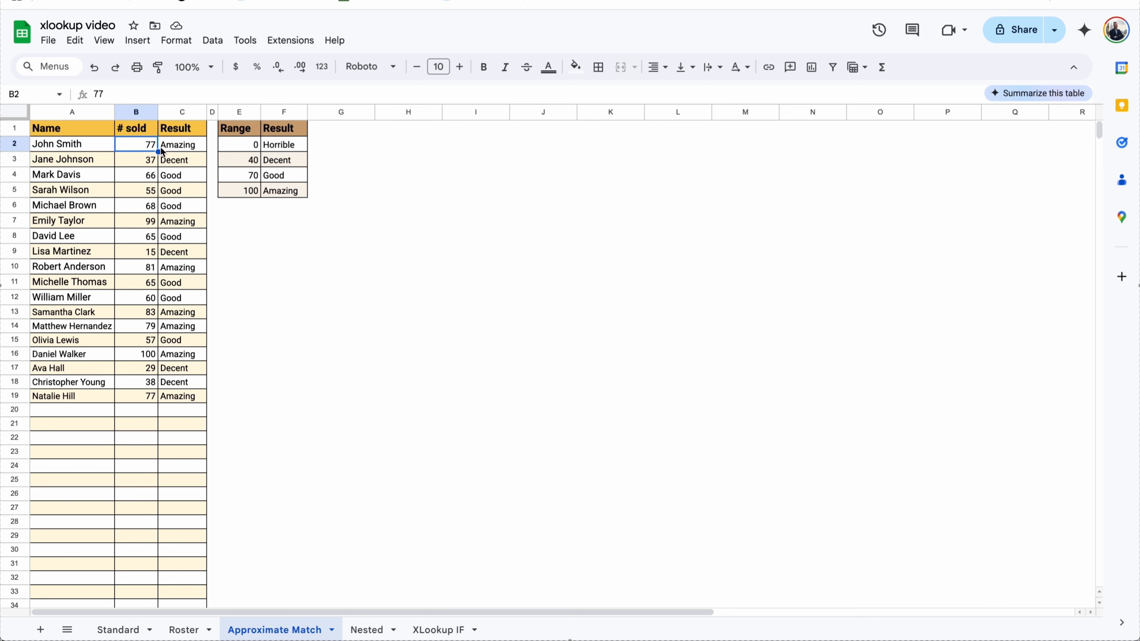
click(214, 149)
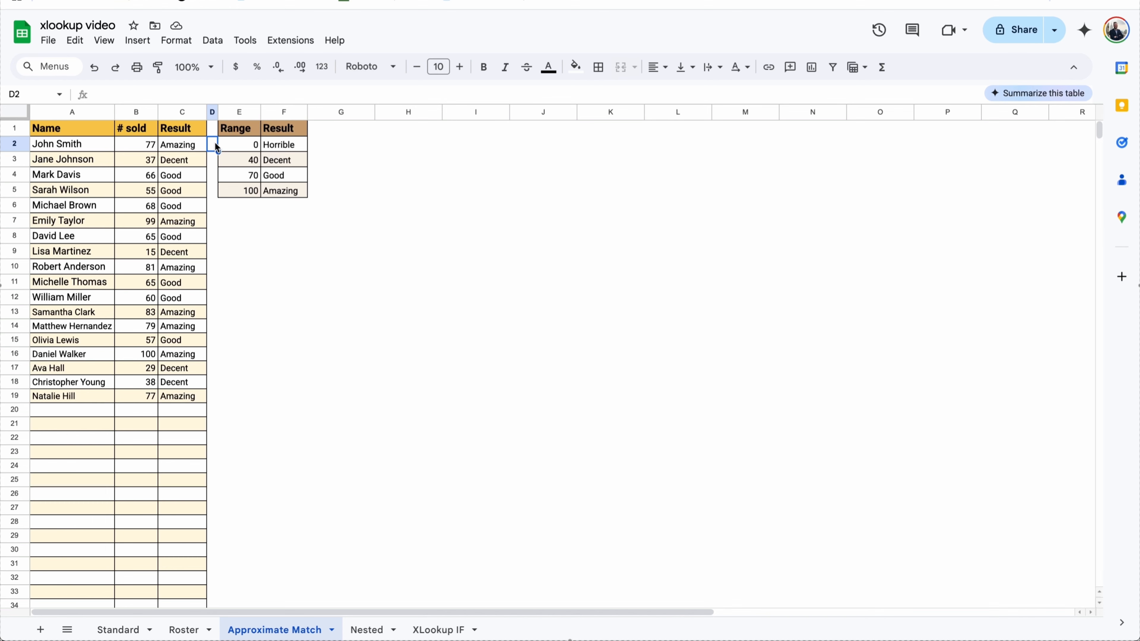
Step: Open the Nested sheet containing the Targets table
click(369, 630)
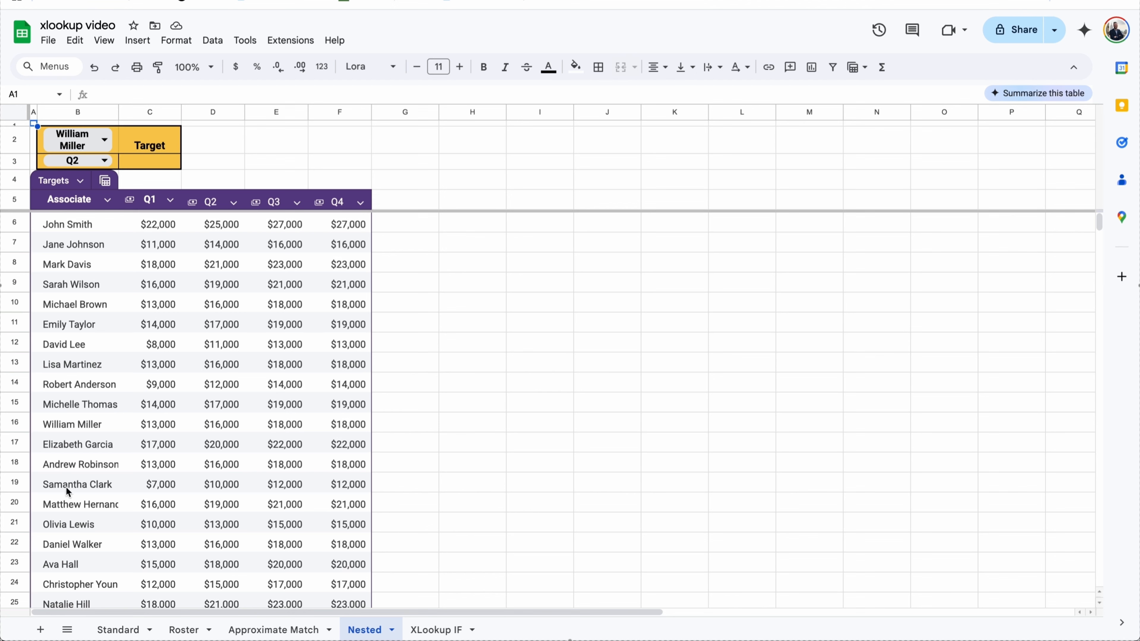
click(426, 245)
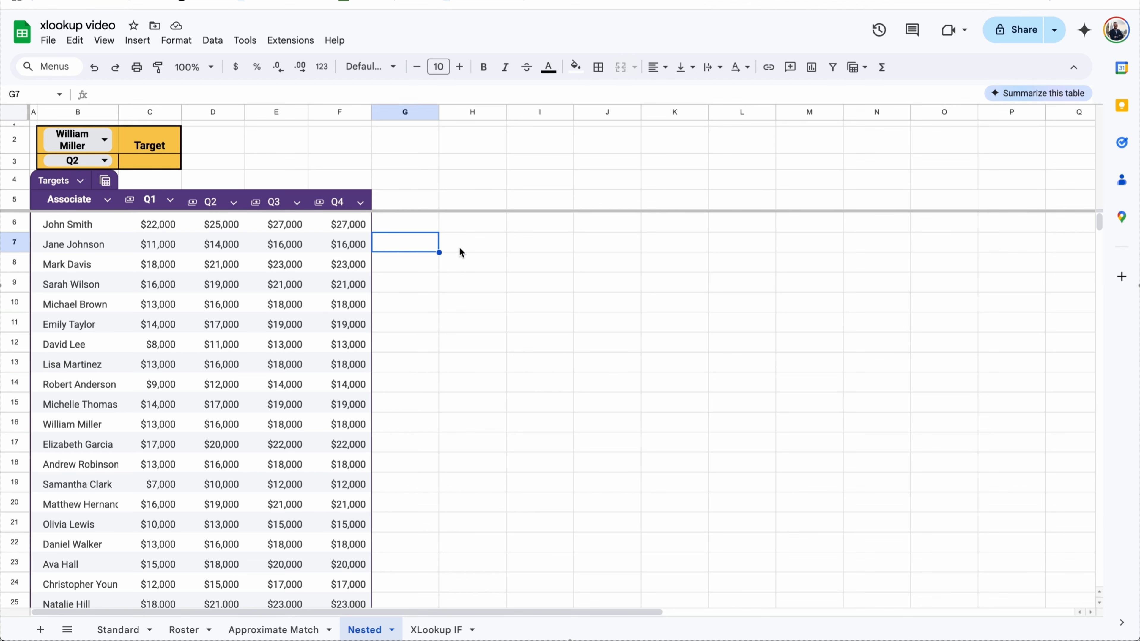
Step: Enter an XLOOKUP in H7 that searches for B3 in the Targets headers from Associate to Q4 and returns from B9:F9
click(452, 250)
text(=xlo)
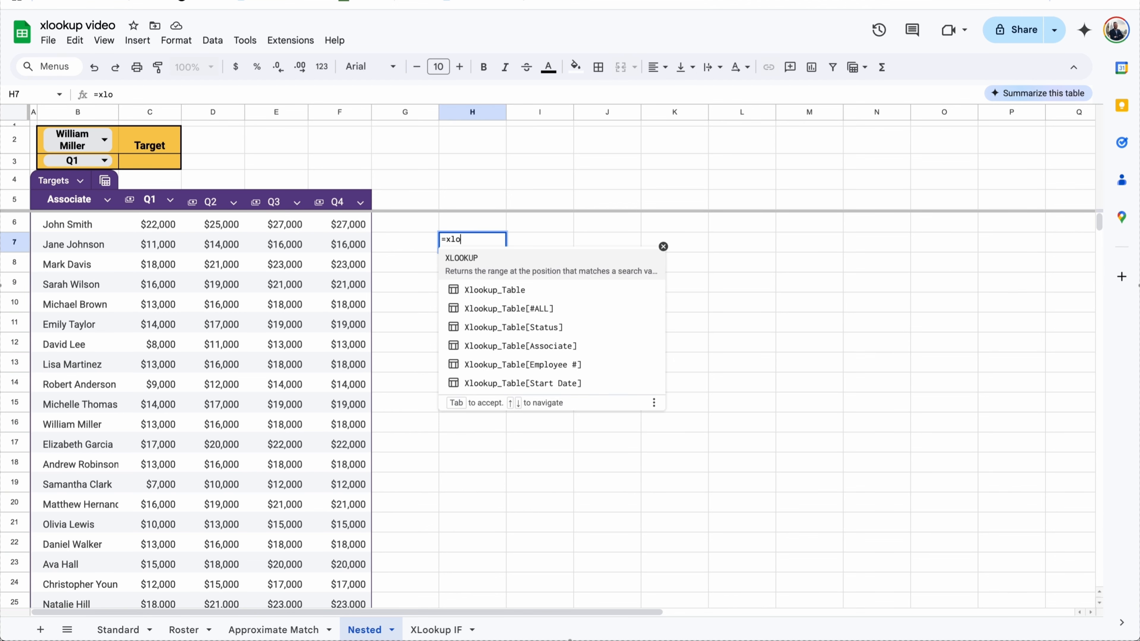
click(497, 261)
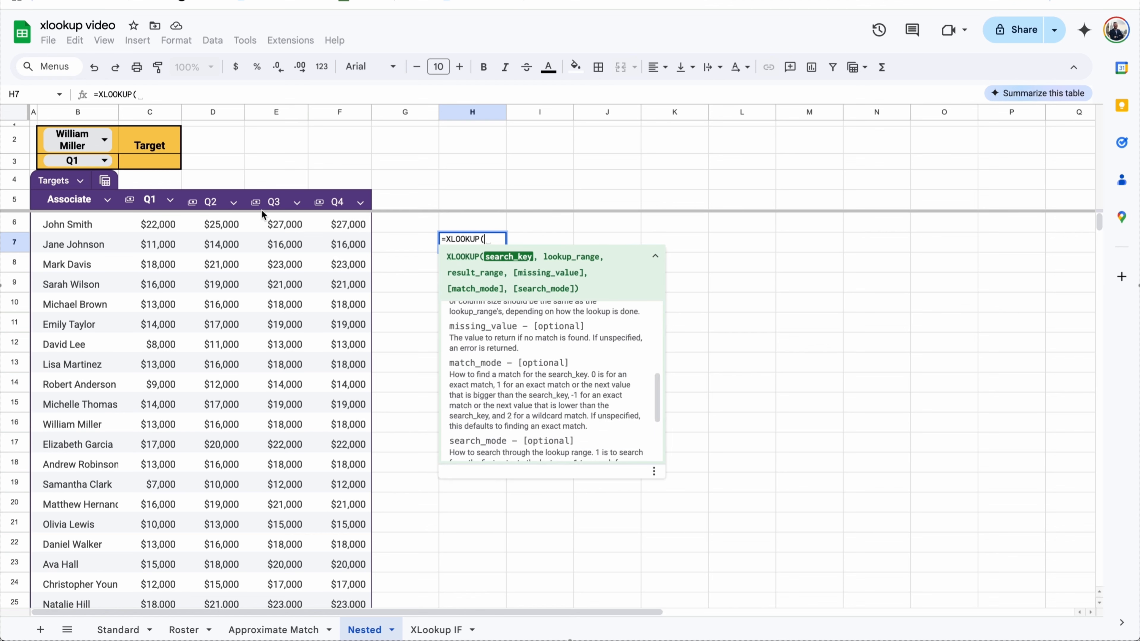
click(116, 159)
text(,)
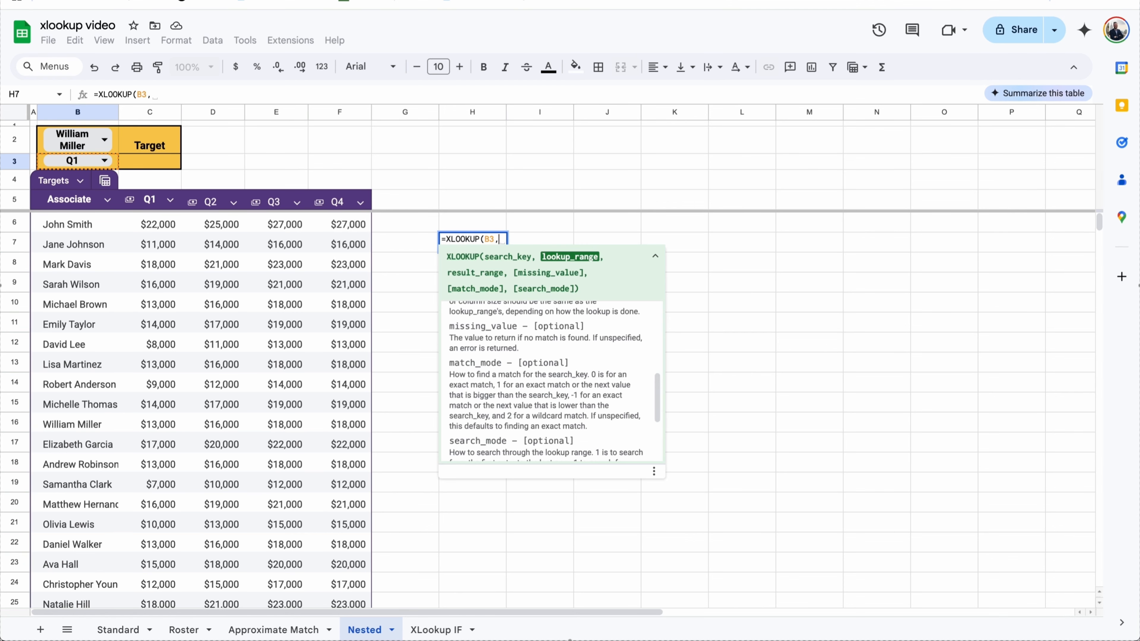
drag(85, 181, 365, 193)
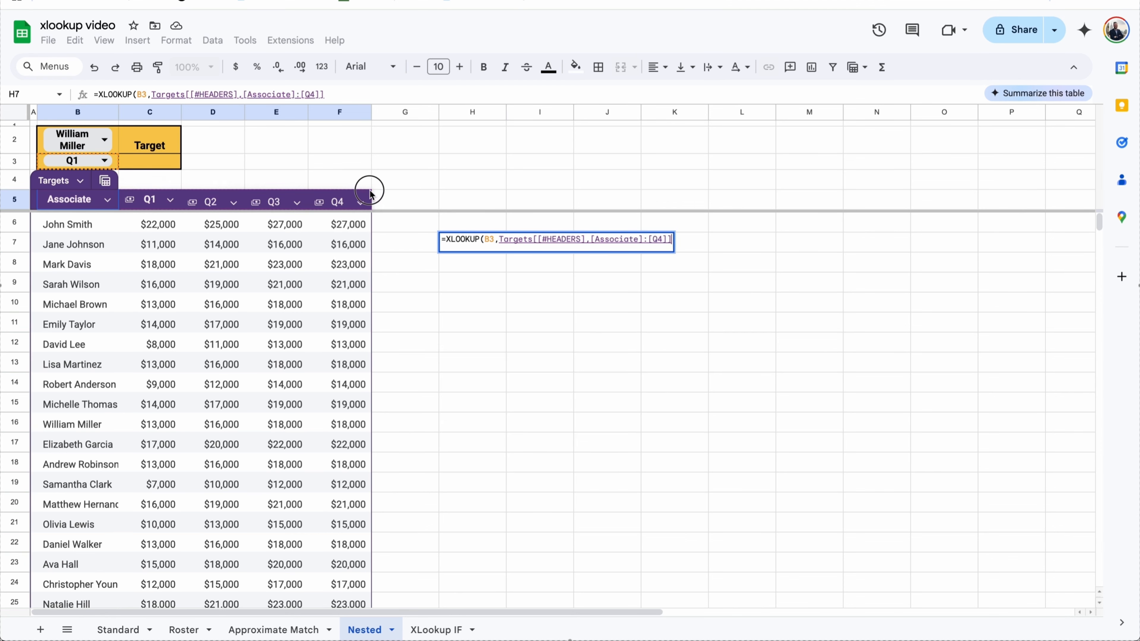
text(,)
drag(92, 284, 326, 291)
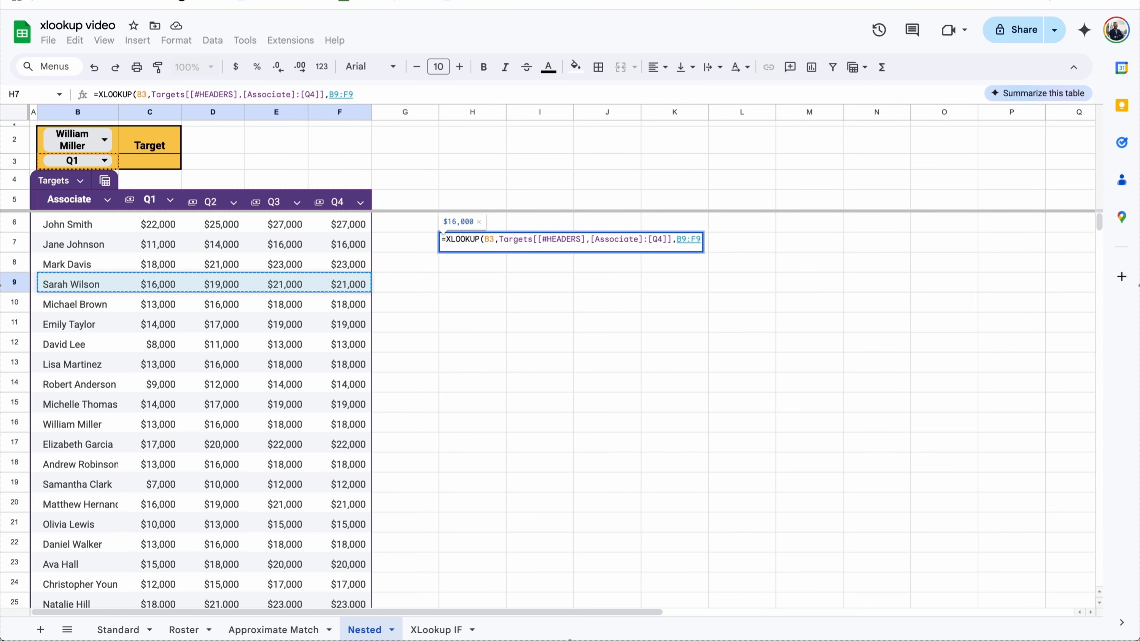
key(Return)
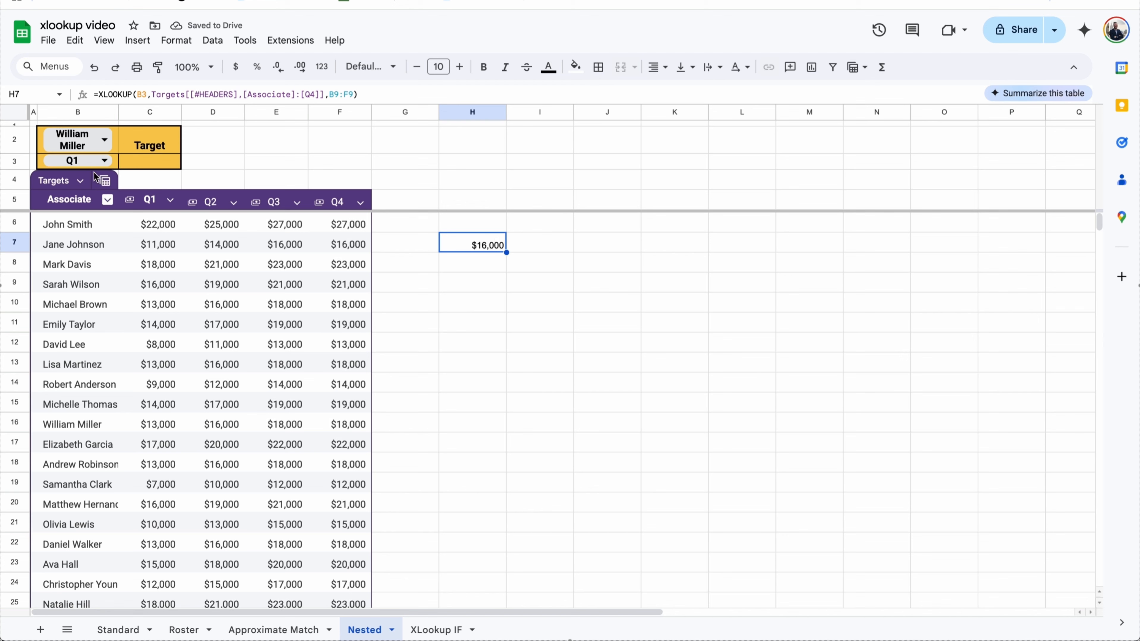
Step: Set the quarter in B3 to Q3 to test the horizontal lookup, and delete the formula in H7
click(90, 160)
click(63, 227)
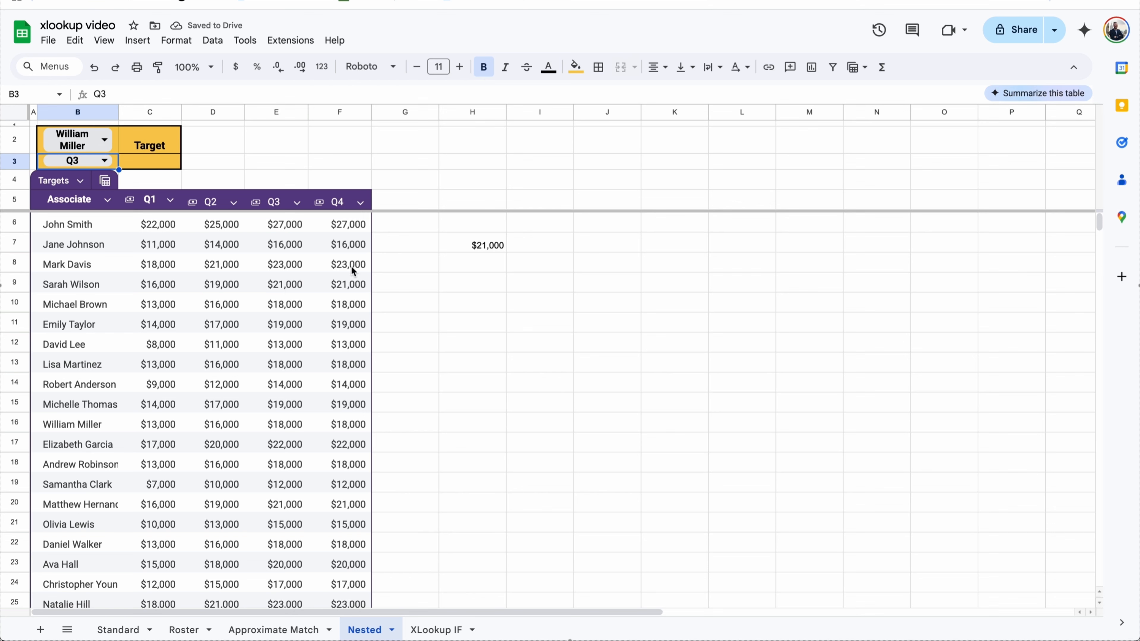
click(471, 244)
key(Delete)
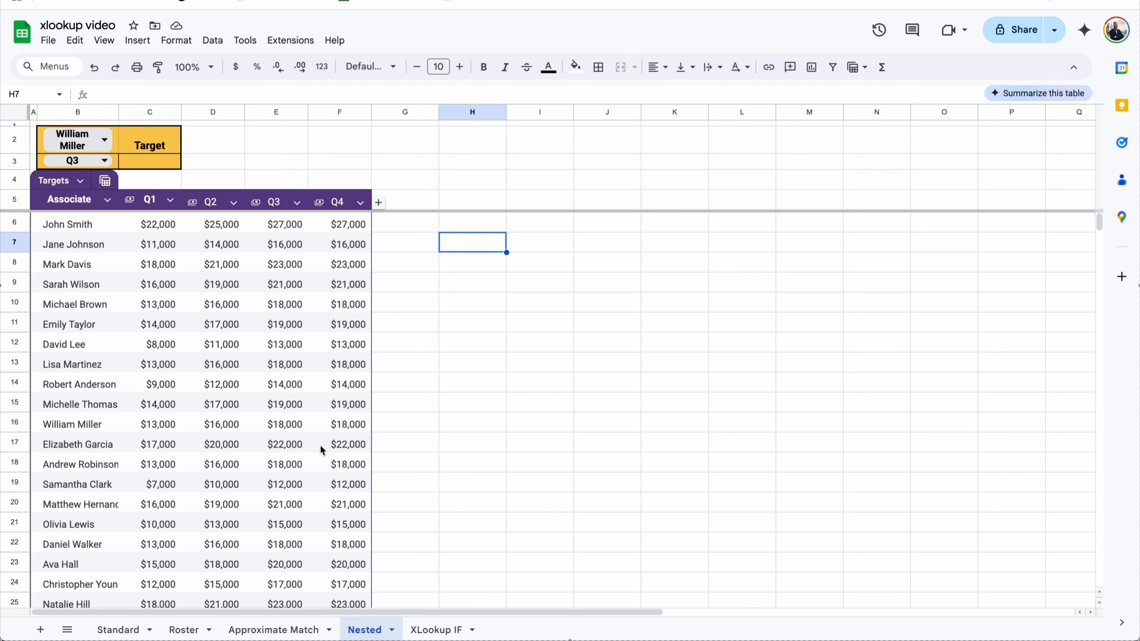
Step: Begin an XLOOKUP in C3 with B2 as the search key and B6:B as the lookup range
click(153, 166)
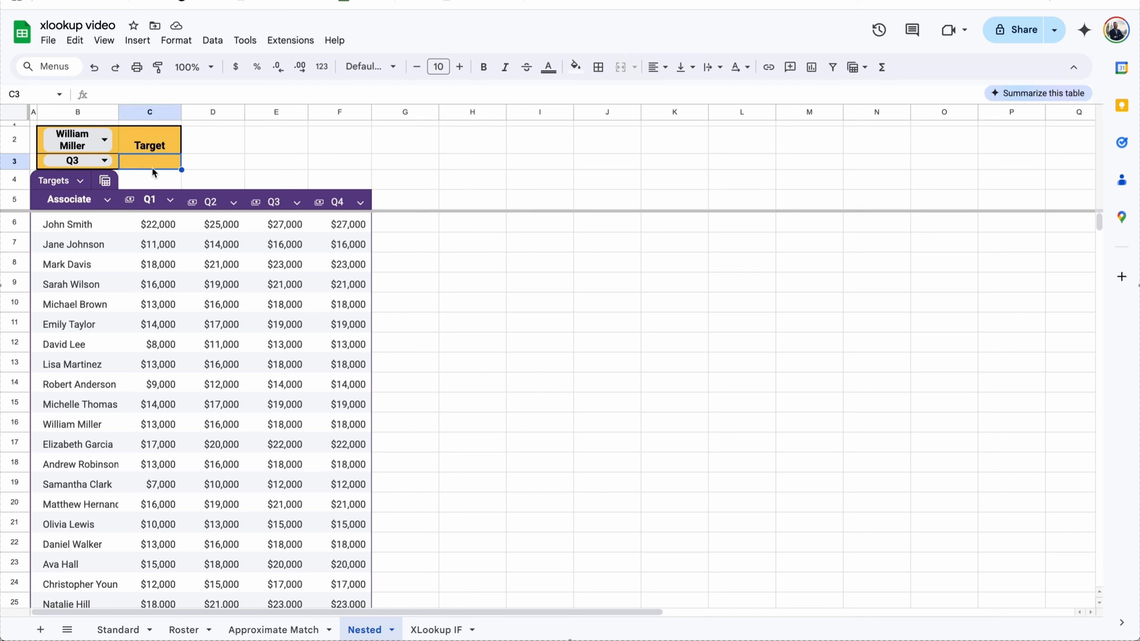
text(=xlook)
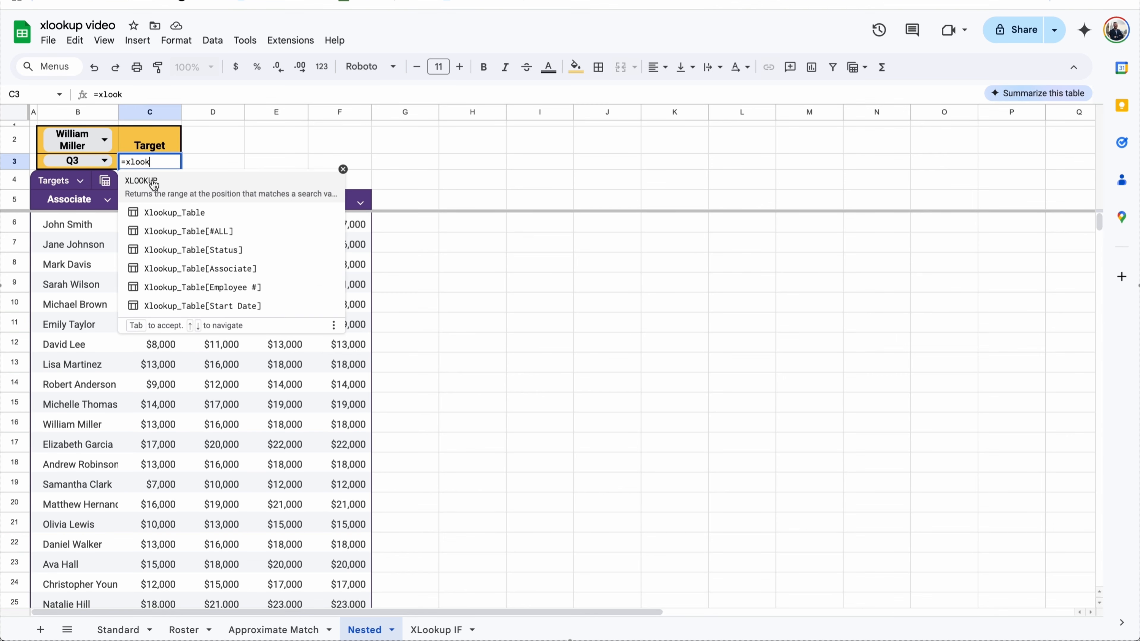
key(Tab)
click(118, 144)
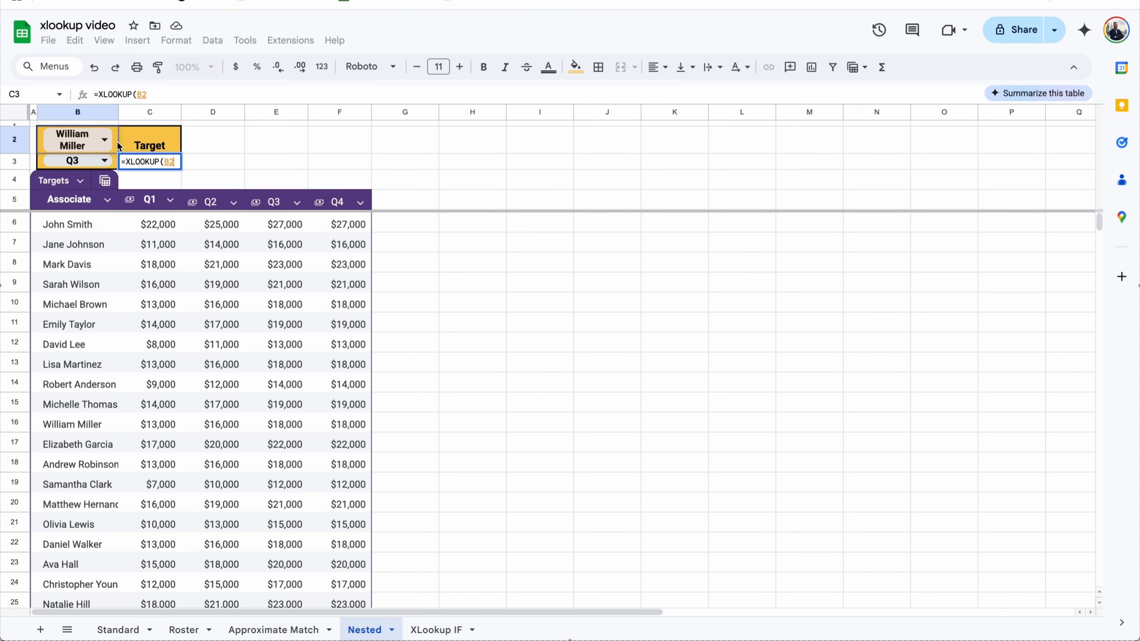
text(,)
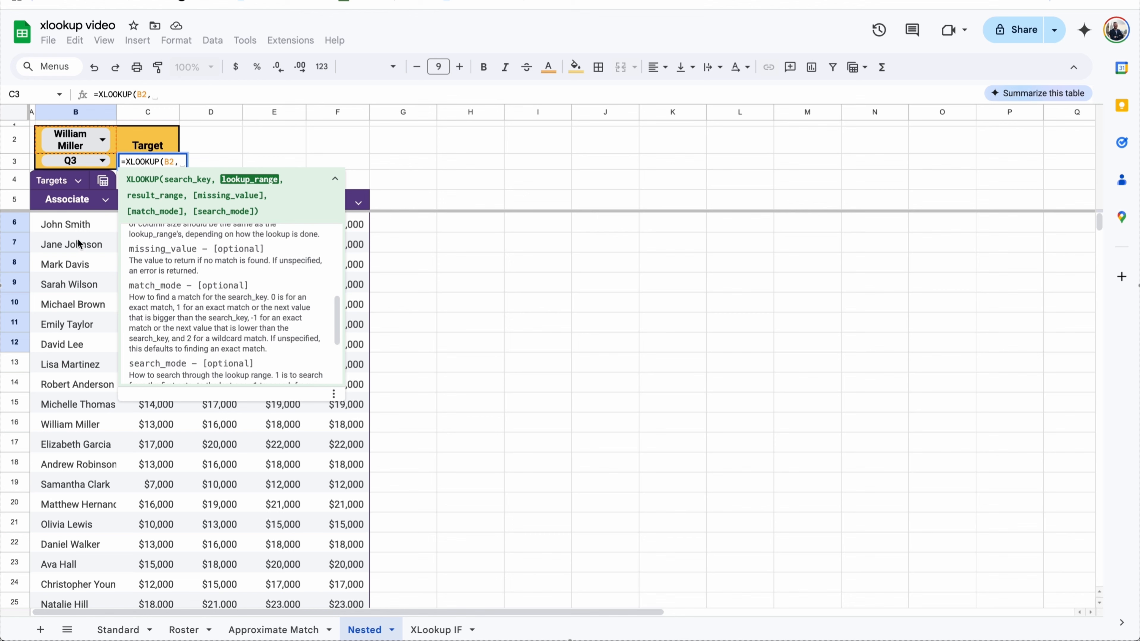
drag(85, 230, 80, 347)
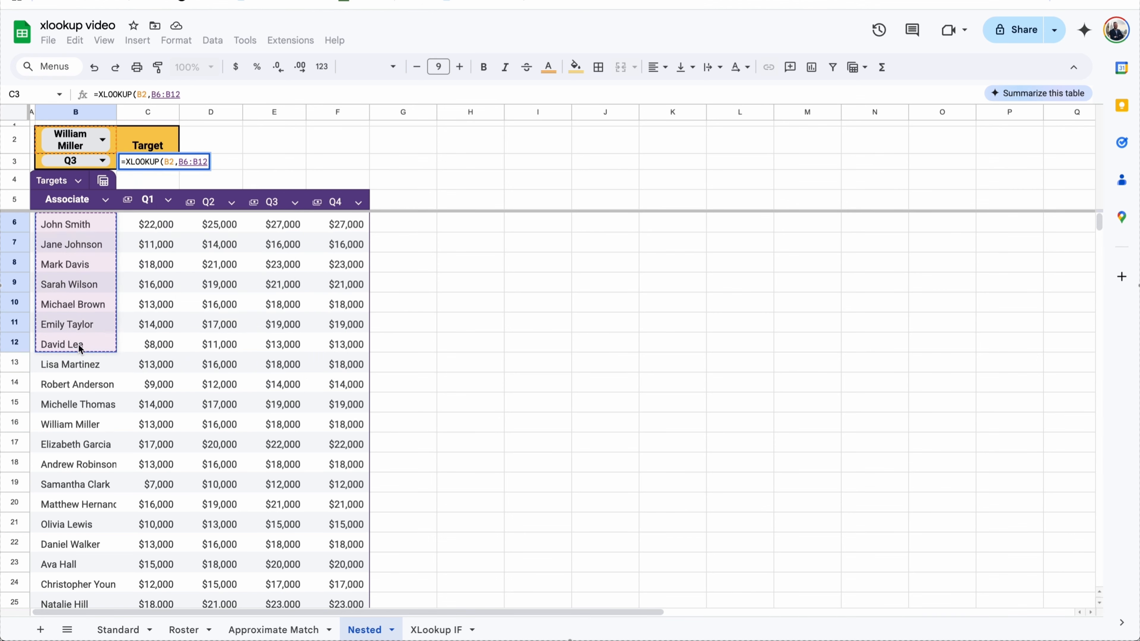
key(BackSpace)
key(BackSpace)
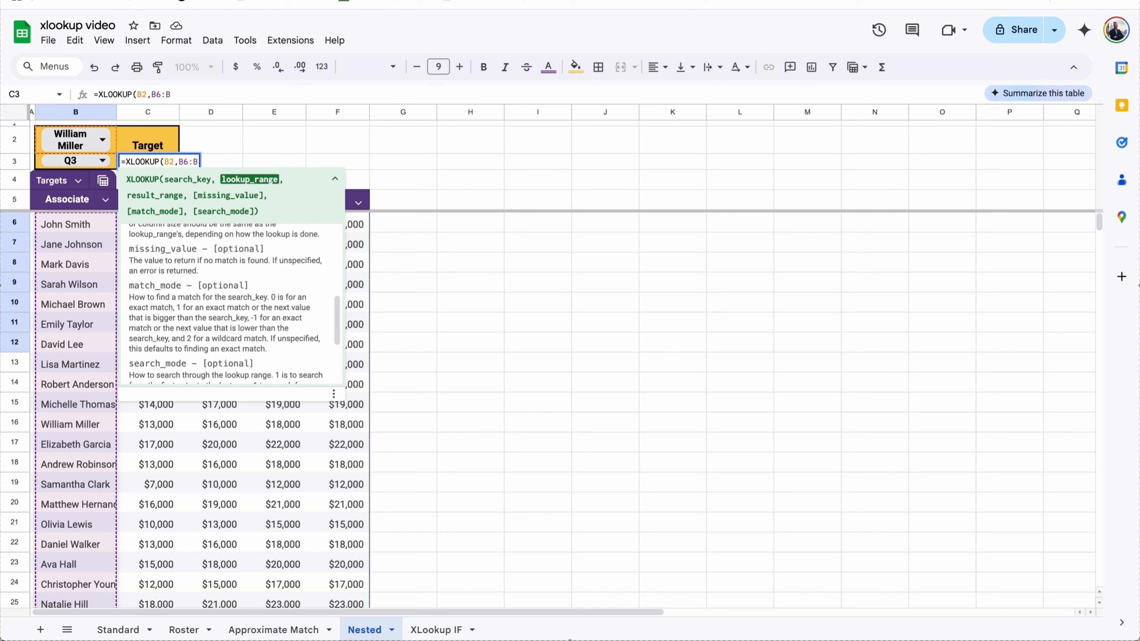
text(,)
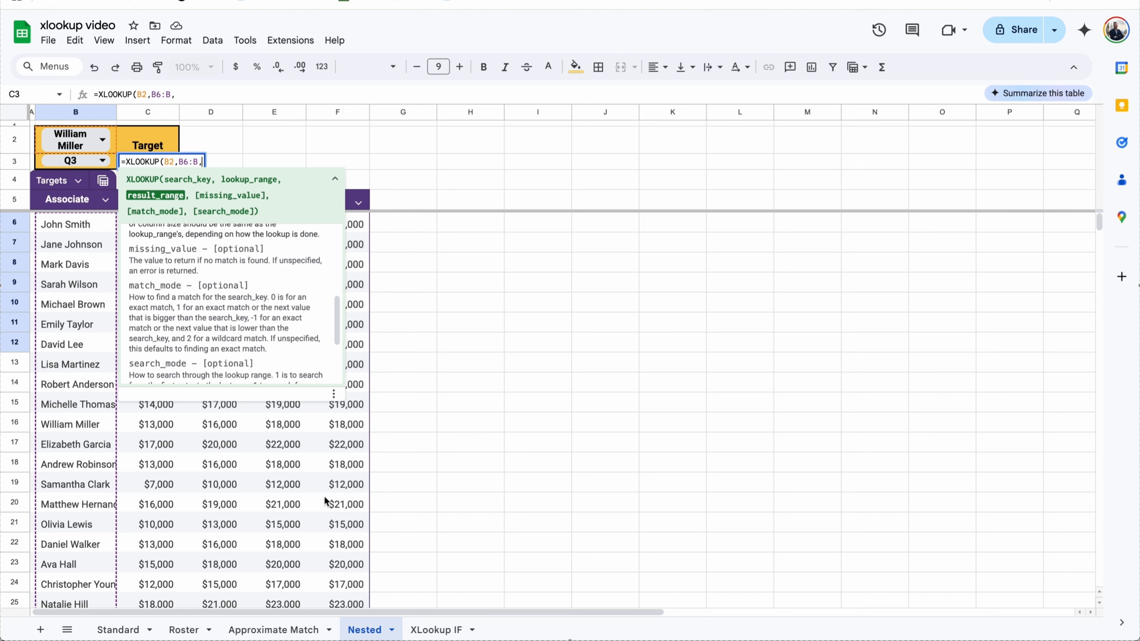
Step: Complete the C3 formula with a nested XLOOKUP that searches for B3 in the Targets headers Q1 to Q4 and returns from C6:F
text(xlook)
click(155, 185)
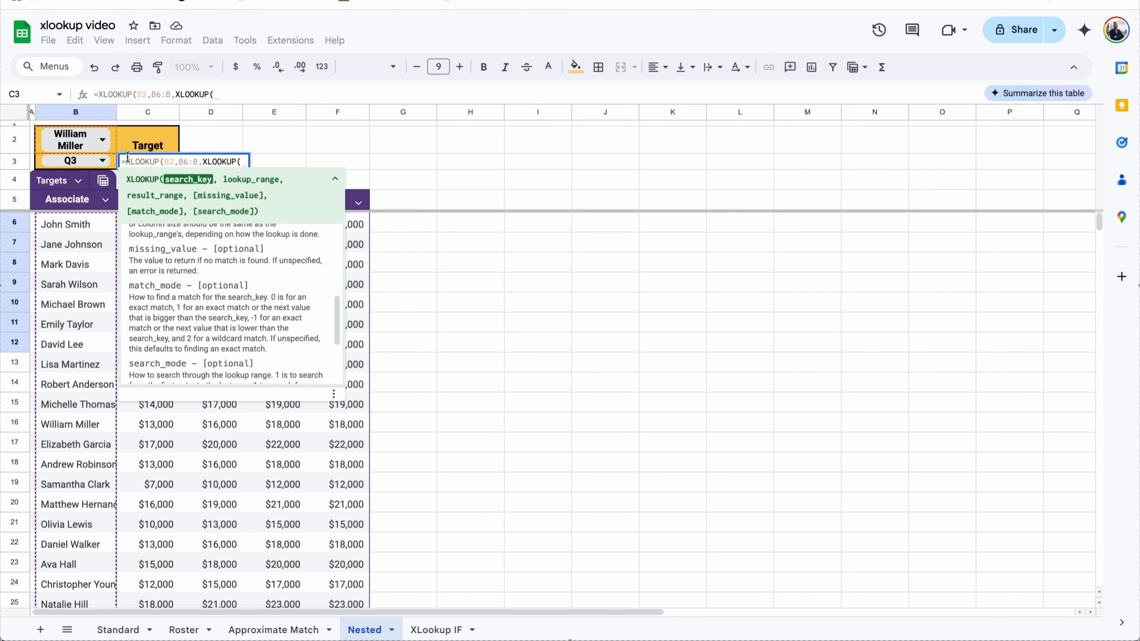
click(112, 163)
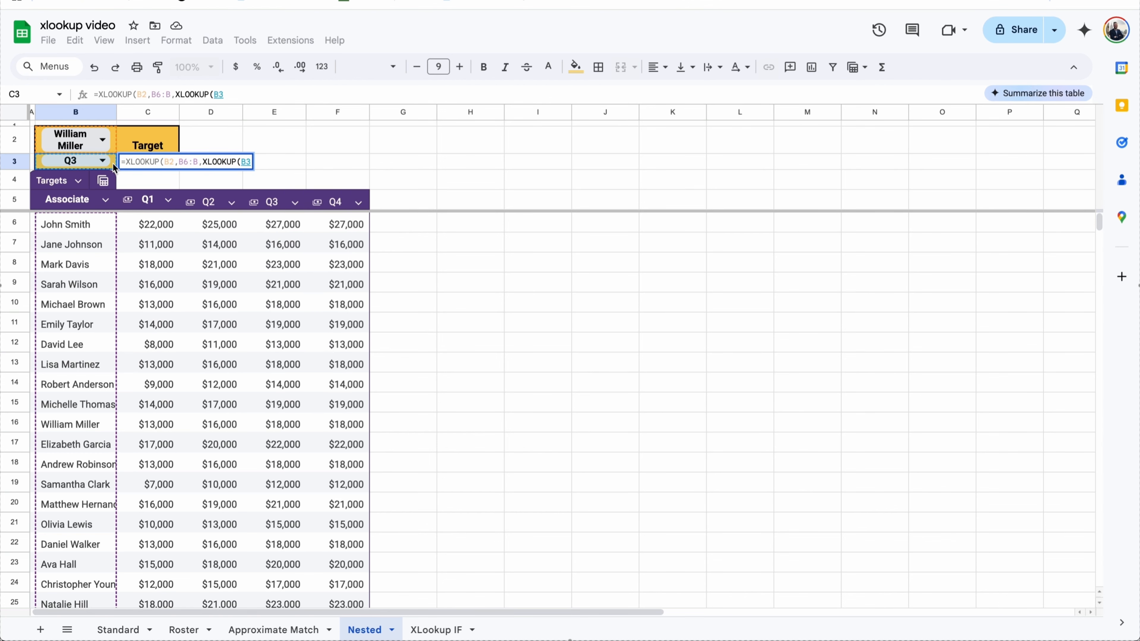
text(,)
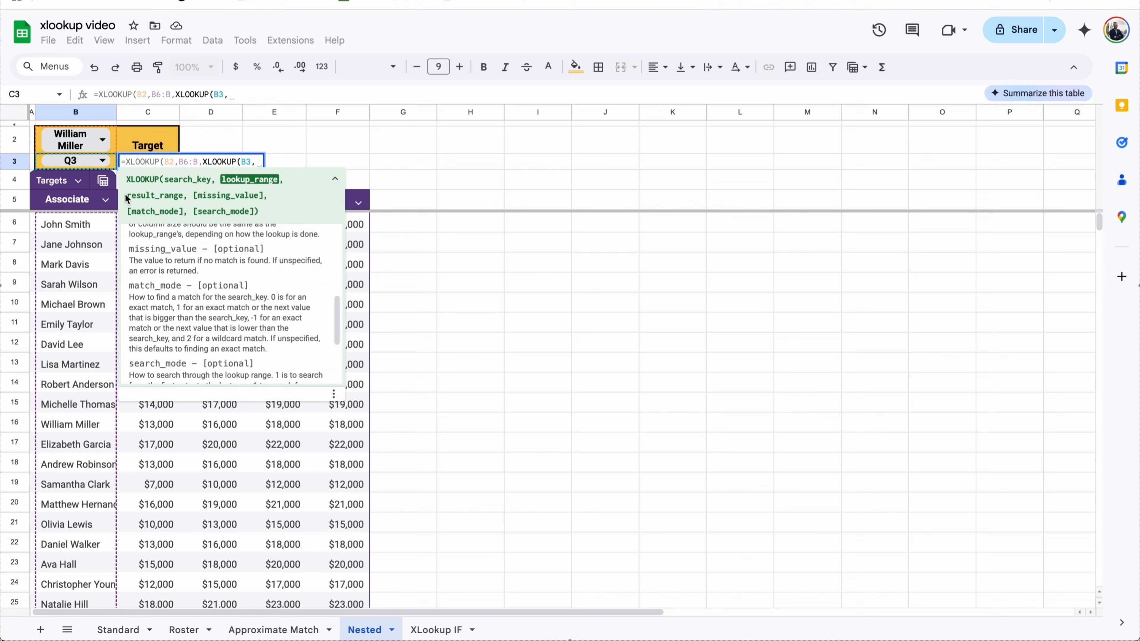
drag(353, 203, 148, 202)
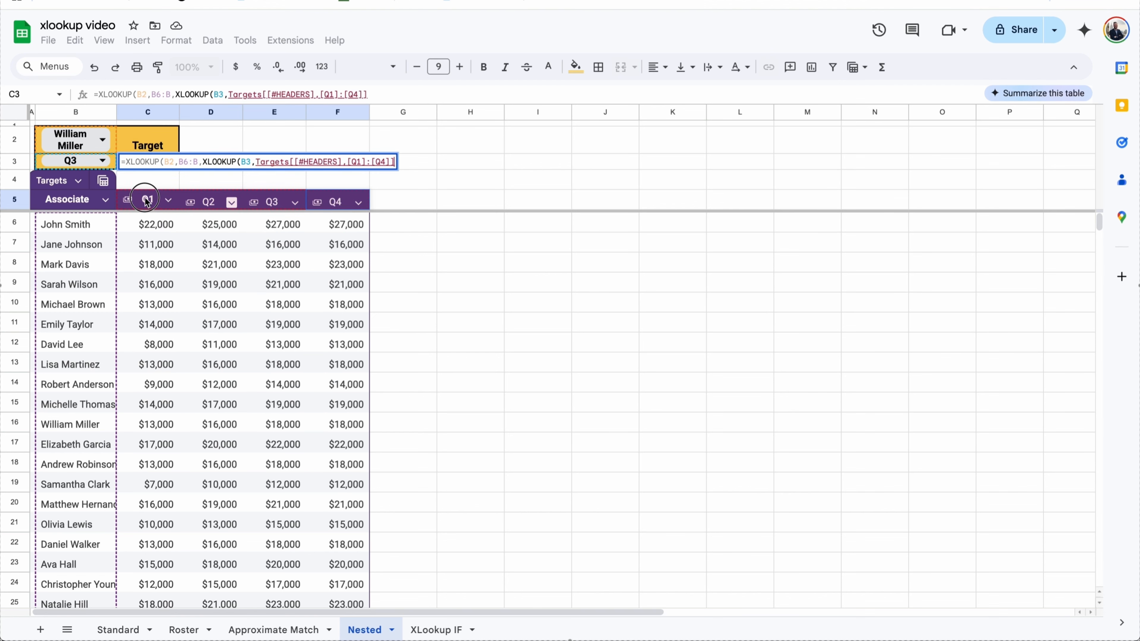
text(,)
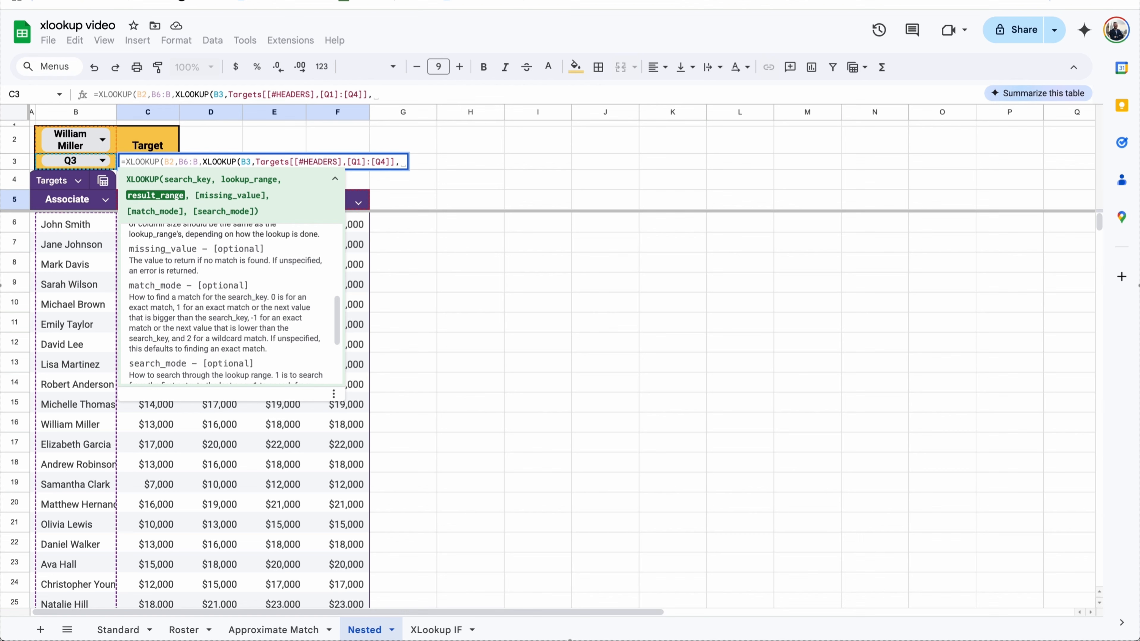
drag(362, 225, 150, 460)
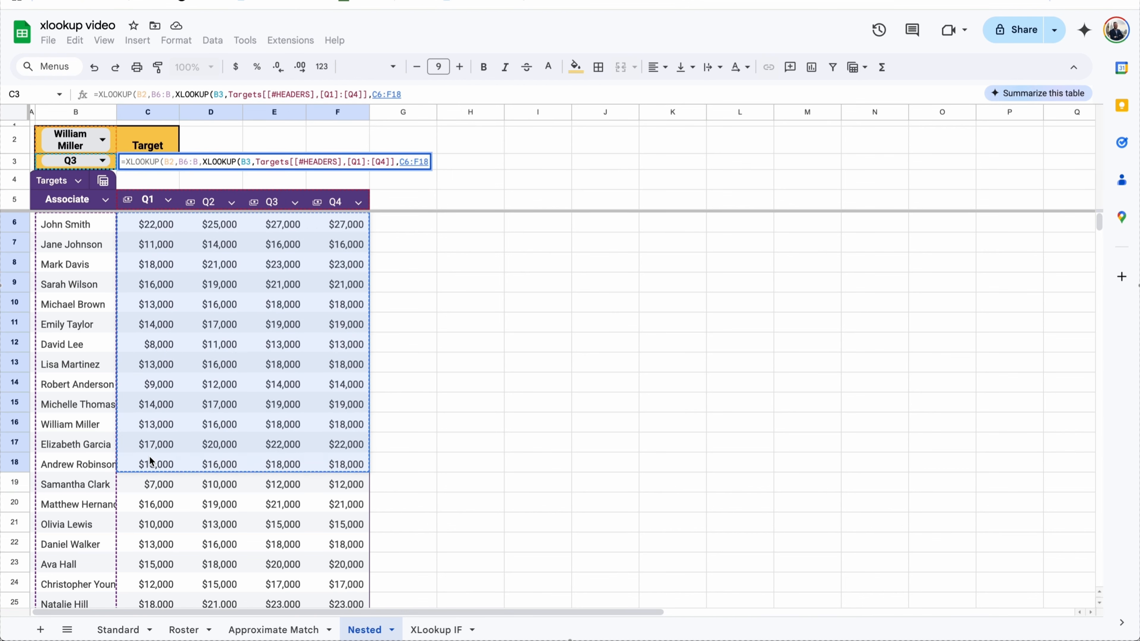
key(BackSpace)
key(BackSpace)
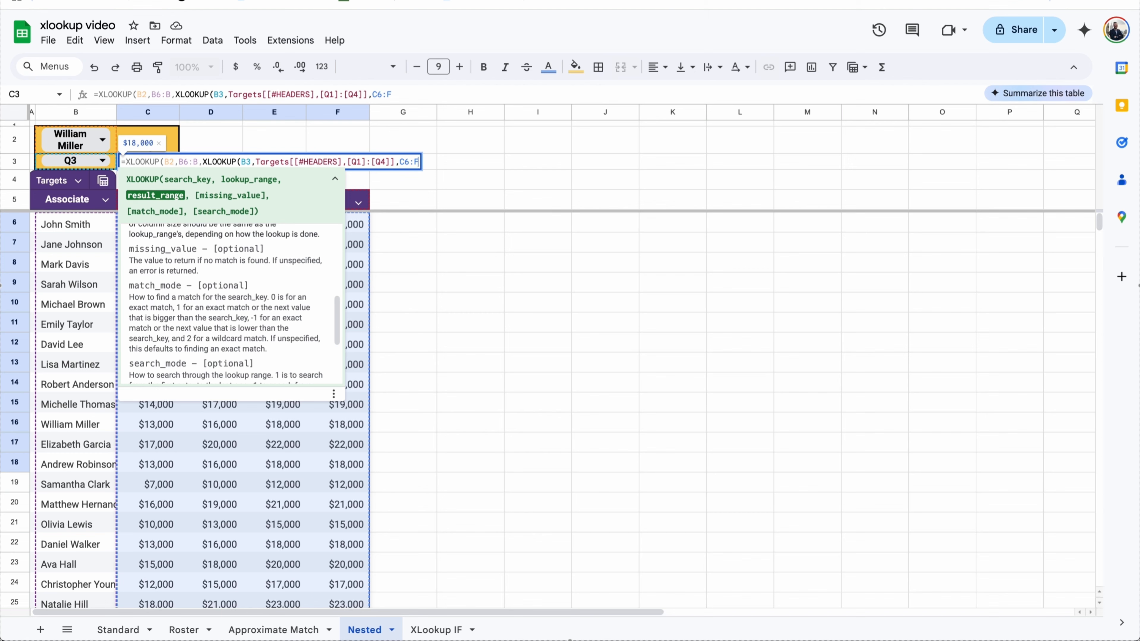
key(Return)
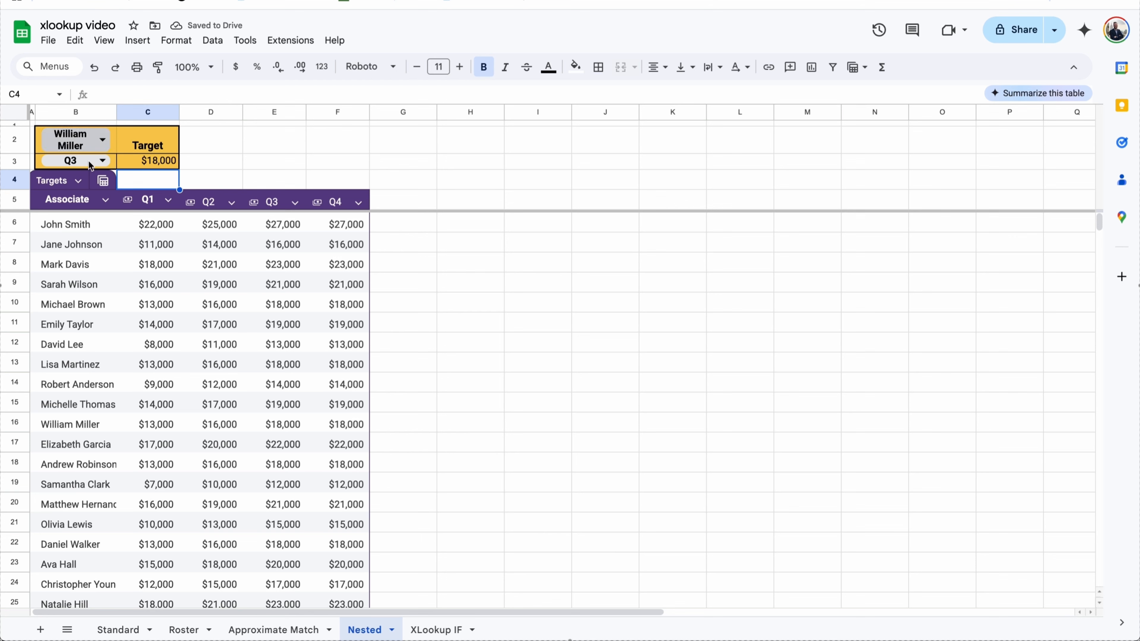
Step: Check the lookup against the table, then test it with the row 9 associate in B2 and Q1 in B3
click(288, 425)
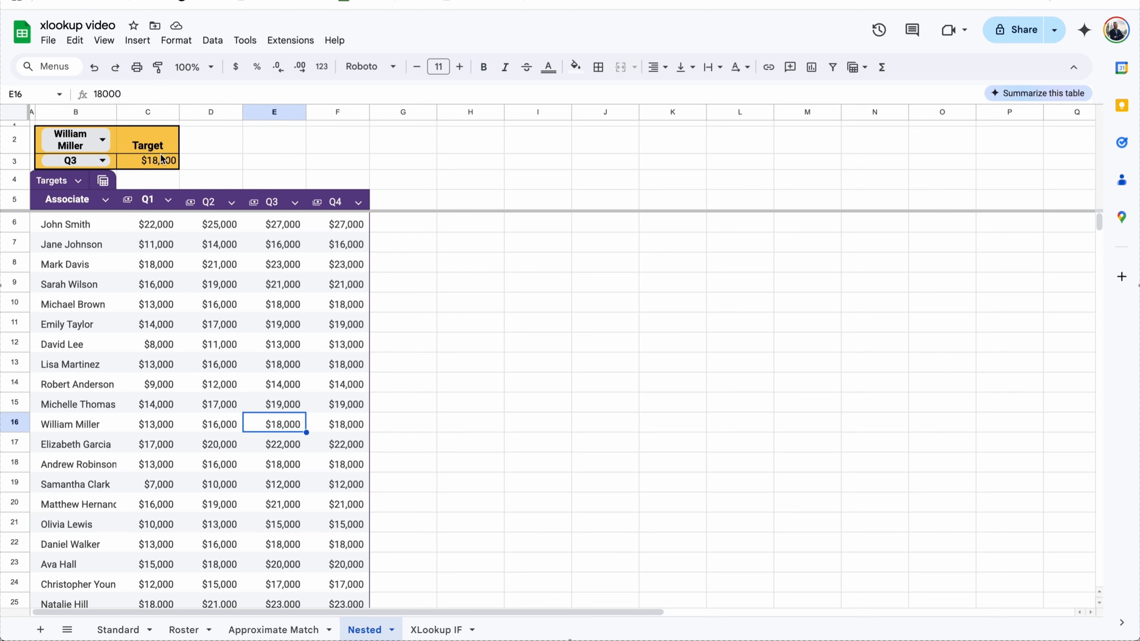
click(161, 166)
click(96, 140)
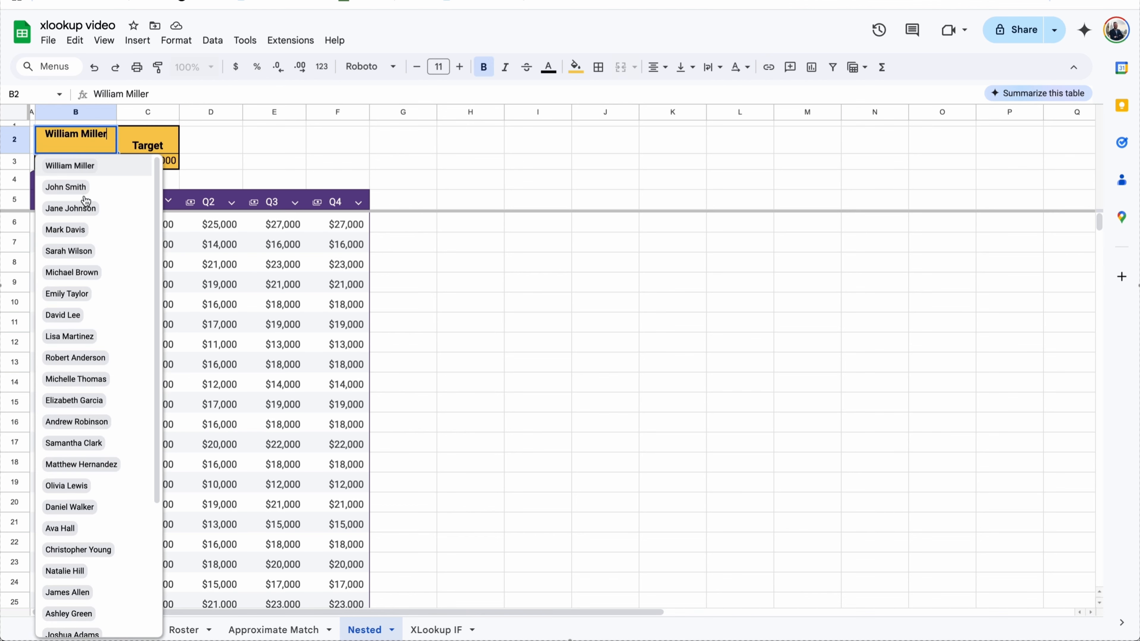
click(78, 251)
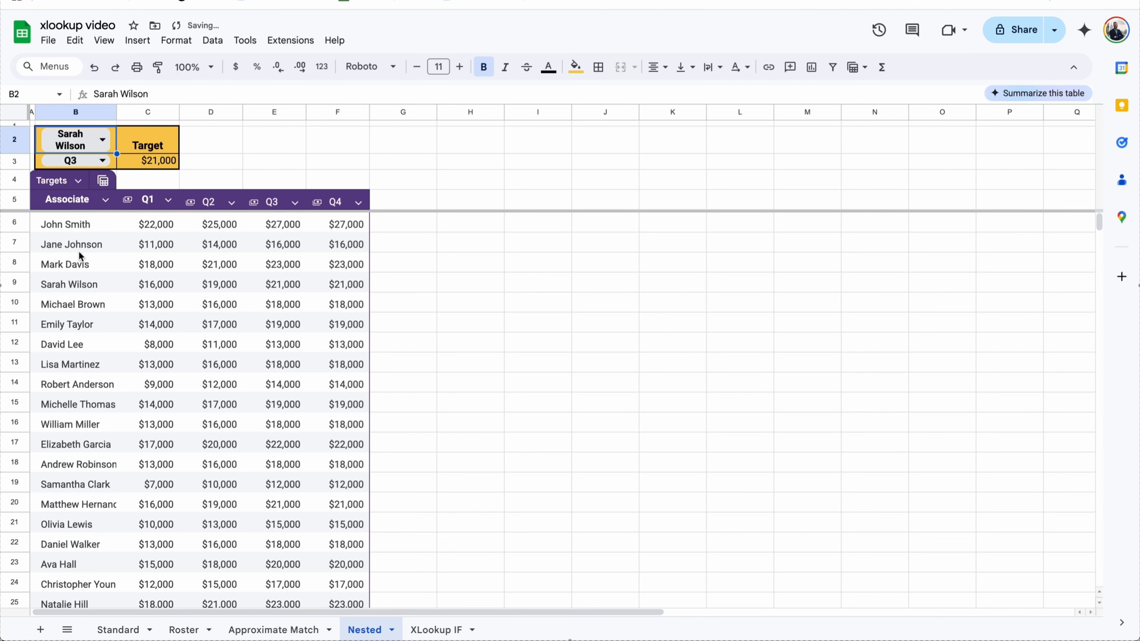
click(89, 163)
click(75, 185)
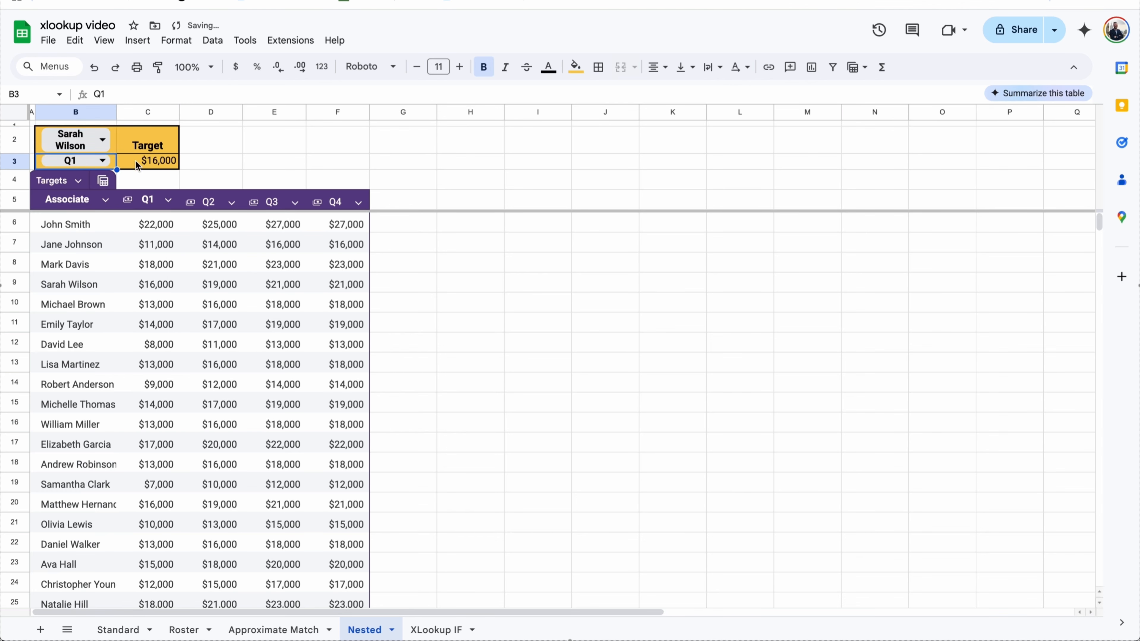
click(158, 285)
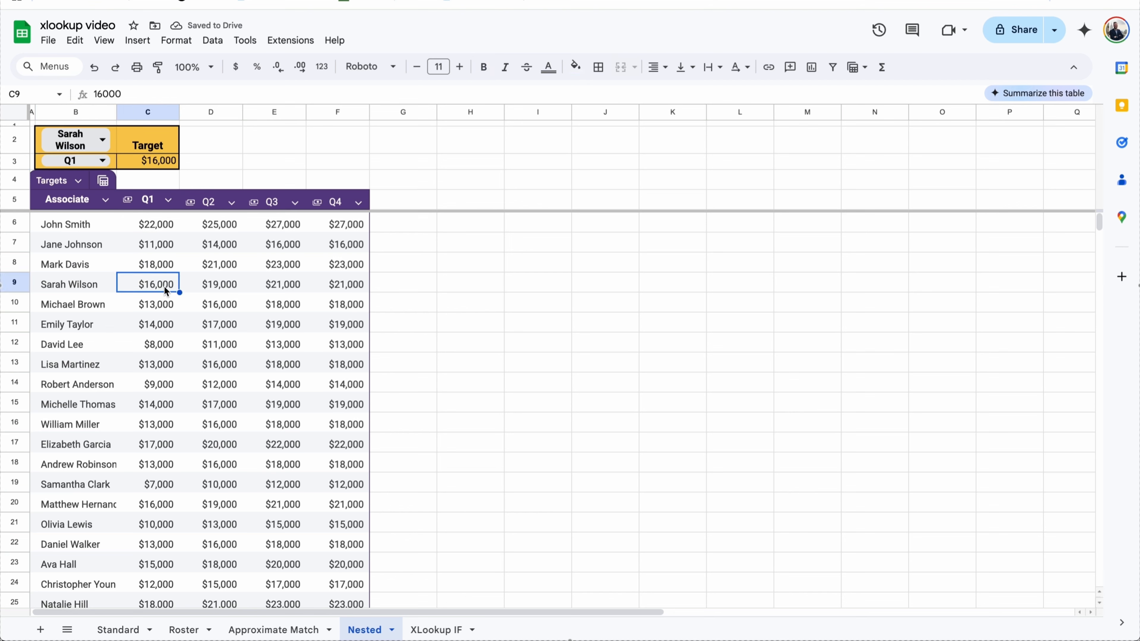
Step: Set the quarter in B3 to Q3 and review the nested XLOOKUP formula in C3
click(90, 160)
click(60, 223)
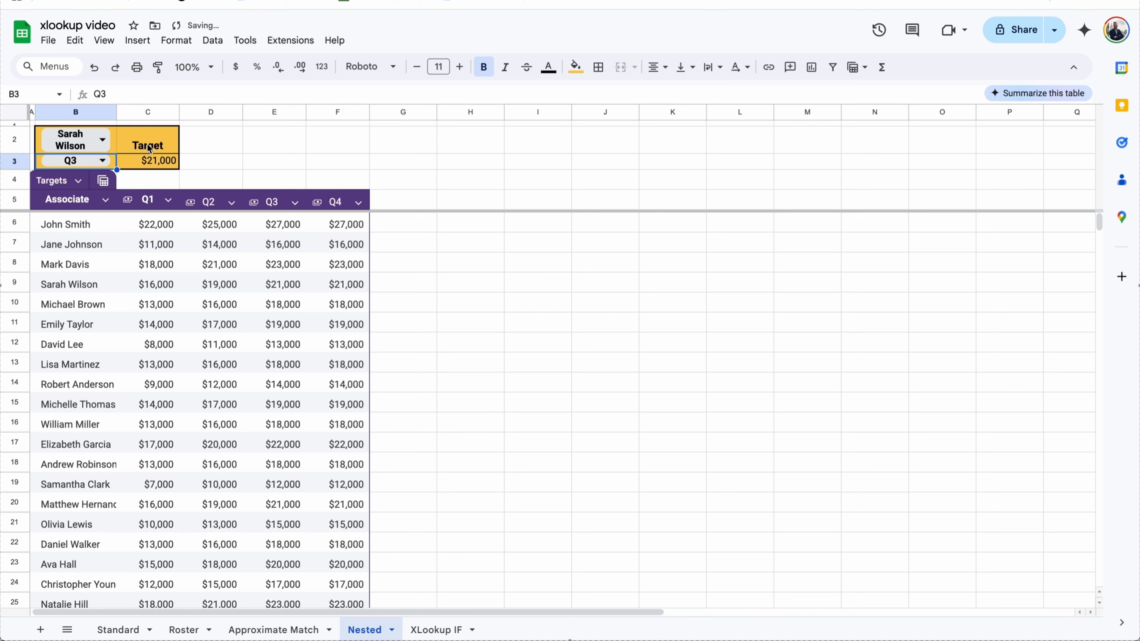
click(148, 167)
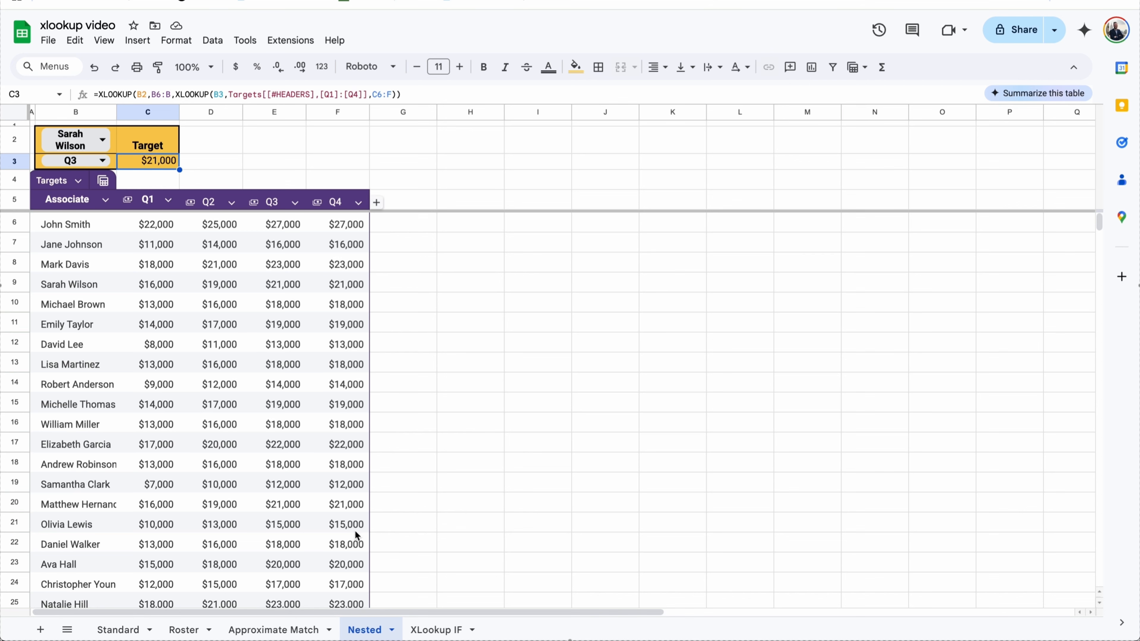
click(343, 544)
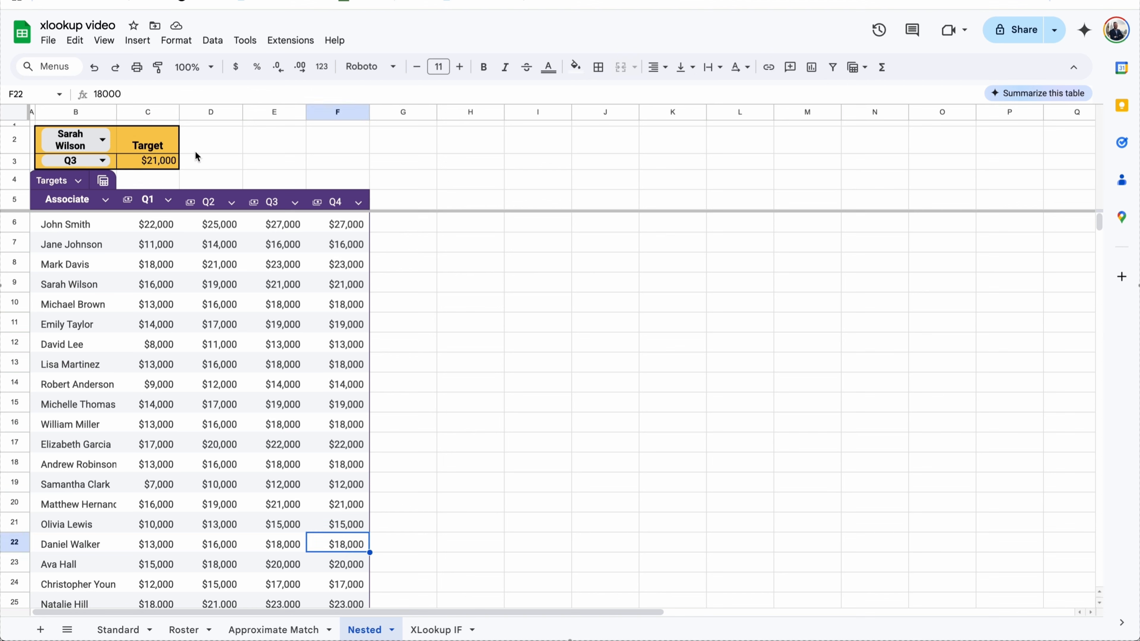
click(150, 161)
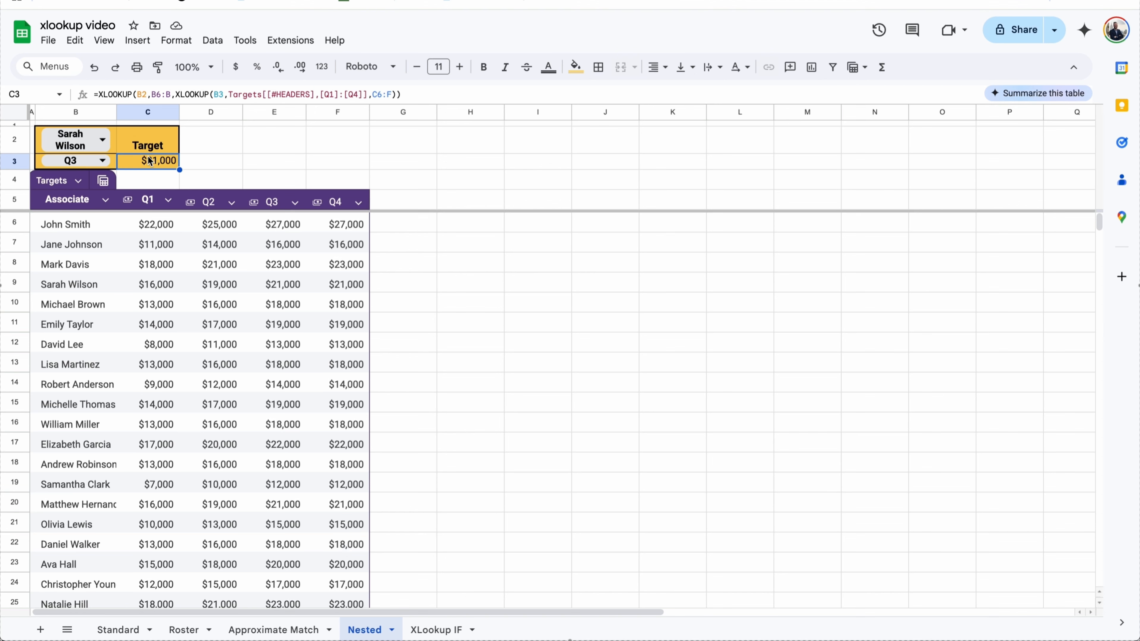
key(Right)
key(Right)
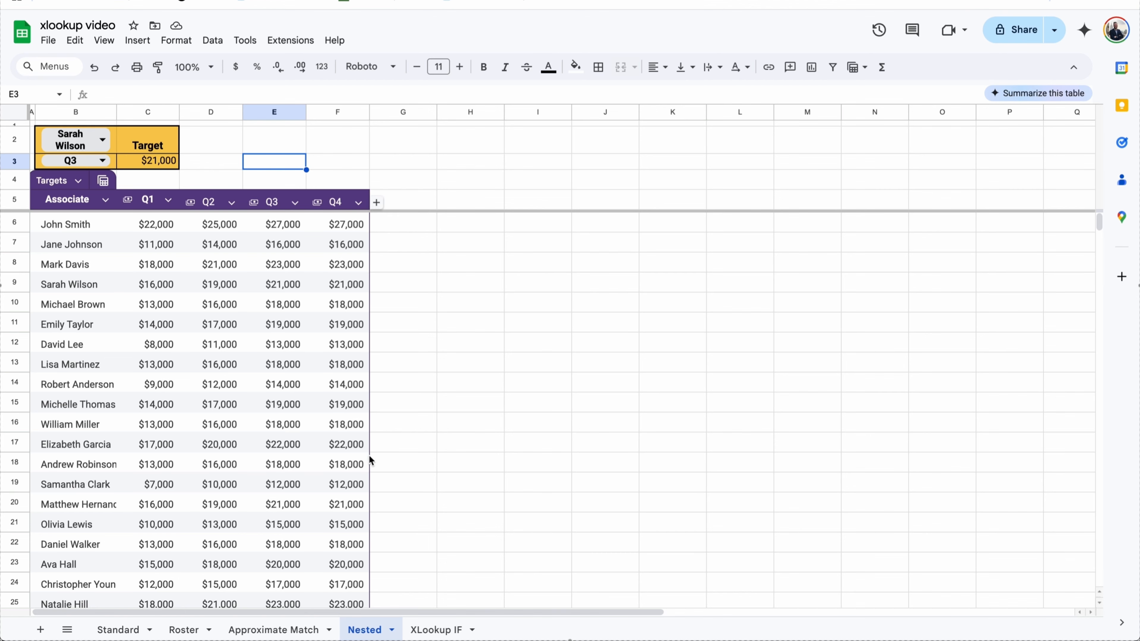
Step: Open the XLookup IF sheet and examine the AetherTech Corporation entries under each upload week
click(436, 629)
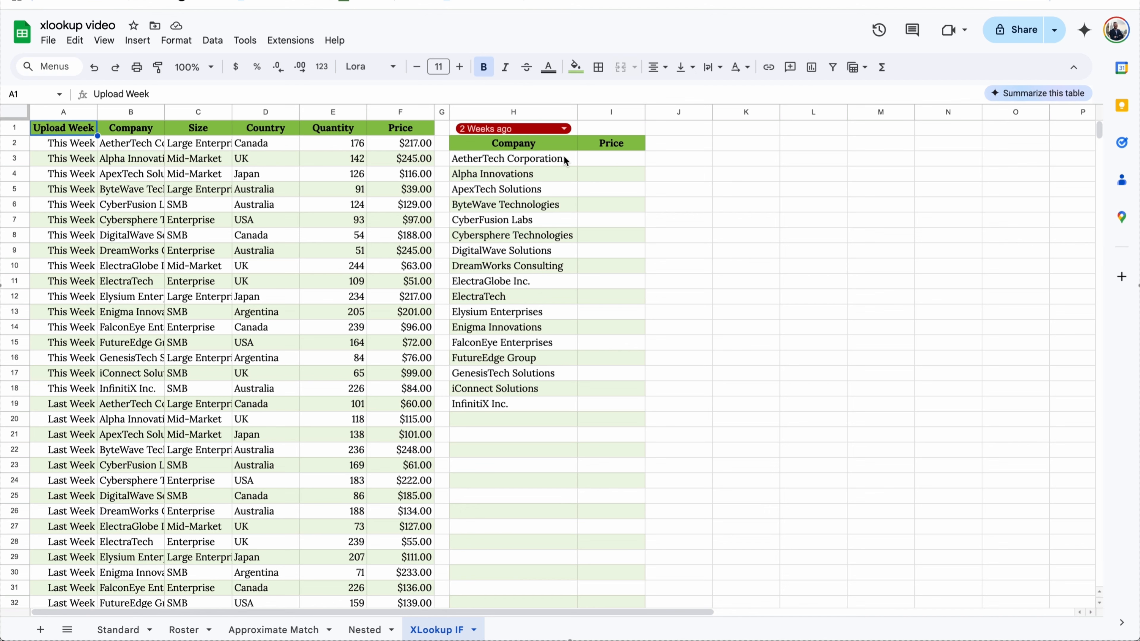
click(601, 161)
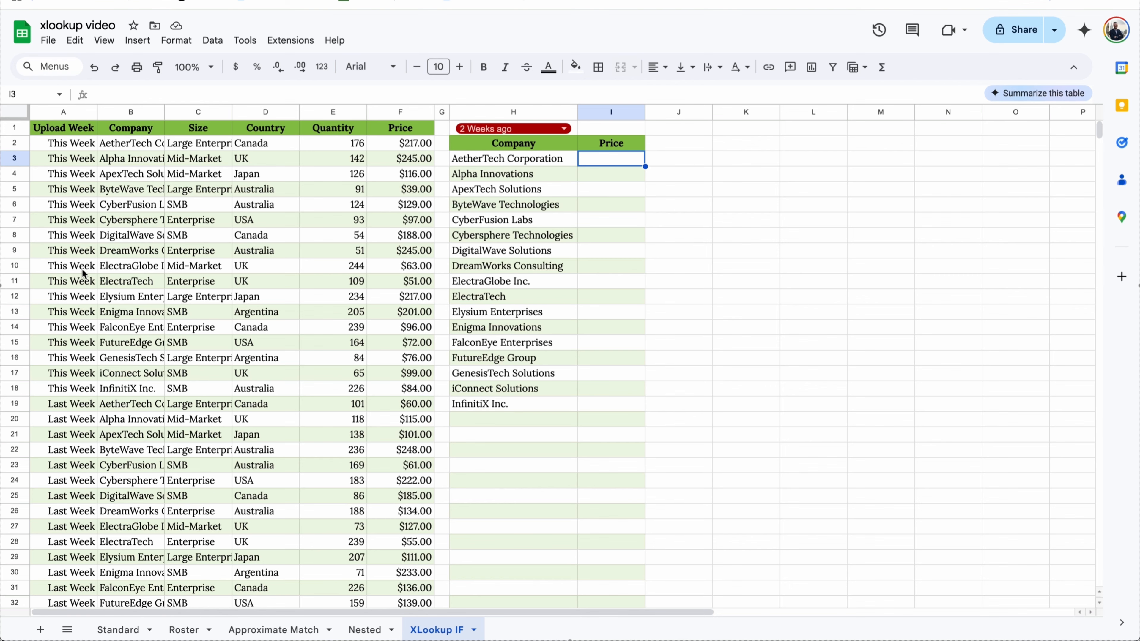
scroll(61, 445, down, 5)
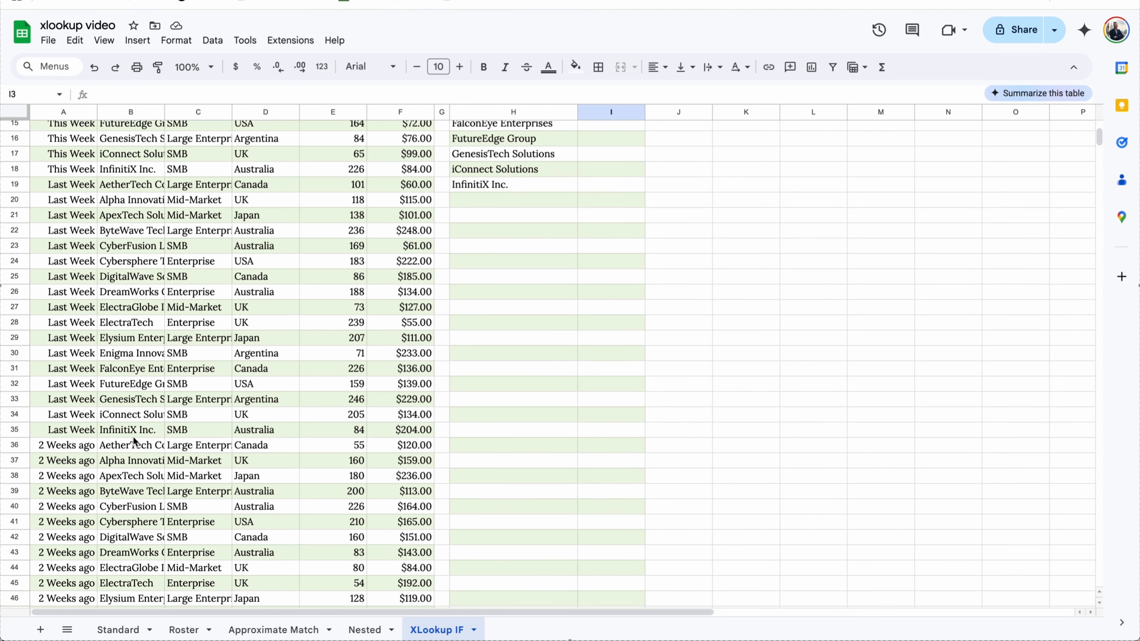
click(134, 438)
scroll(132, 448, up, 2)
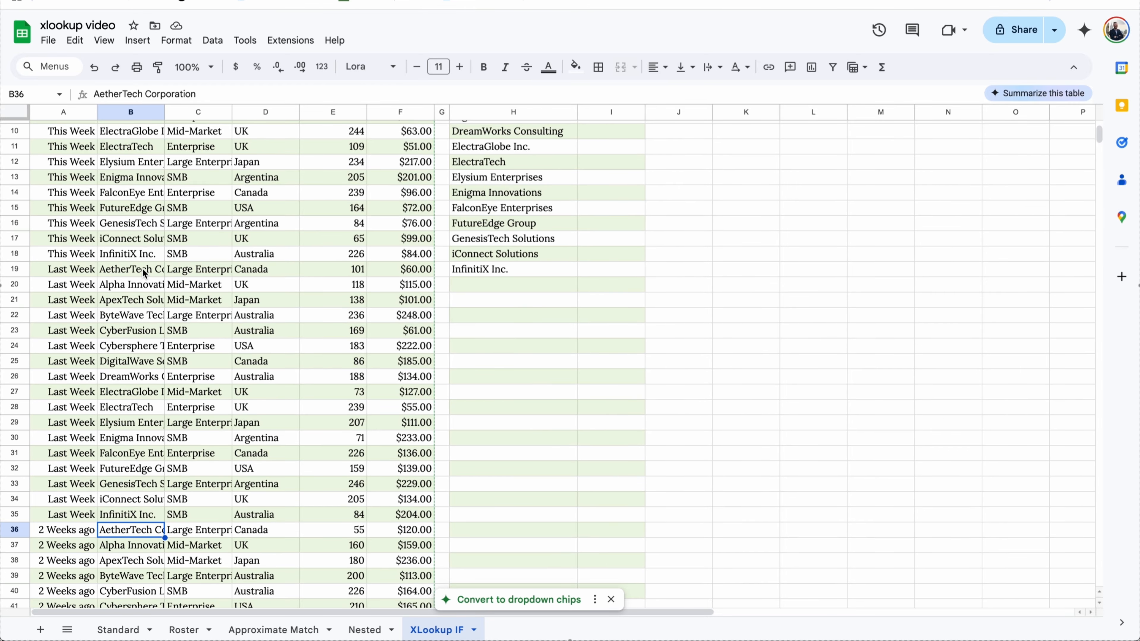
scroll(143, 268, up, 2)
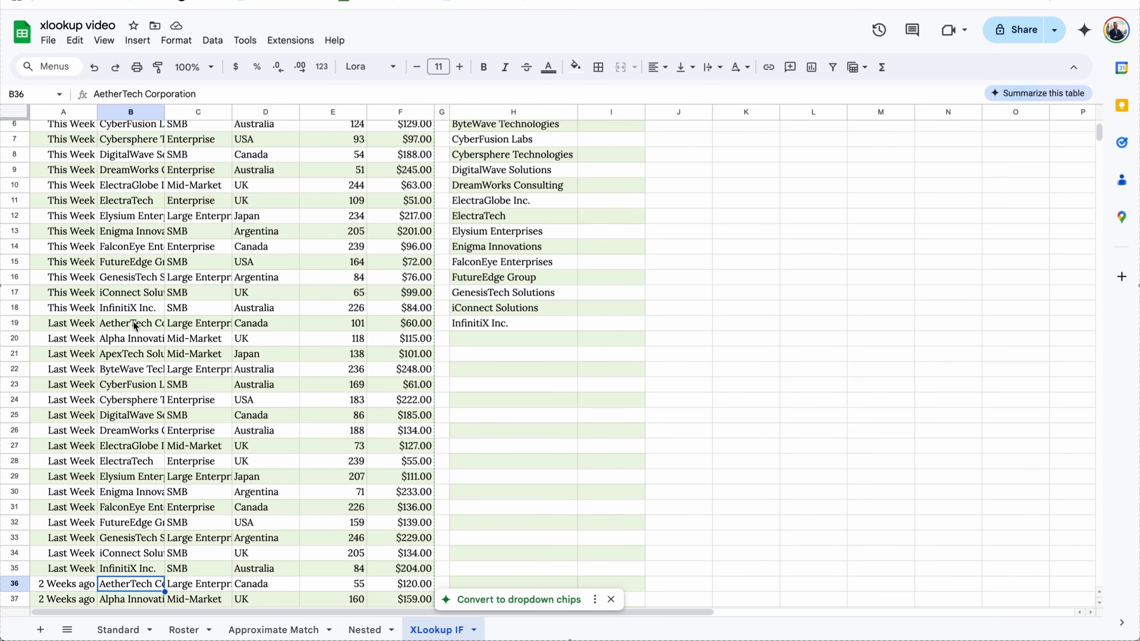
click(134, 322)
scroll(174, 327, up, 2)
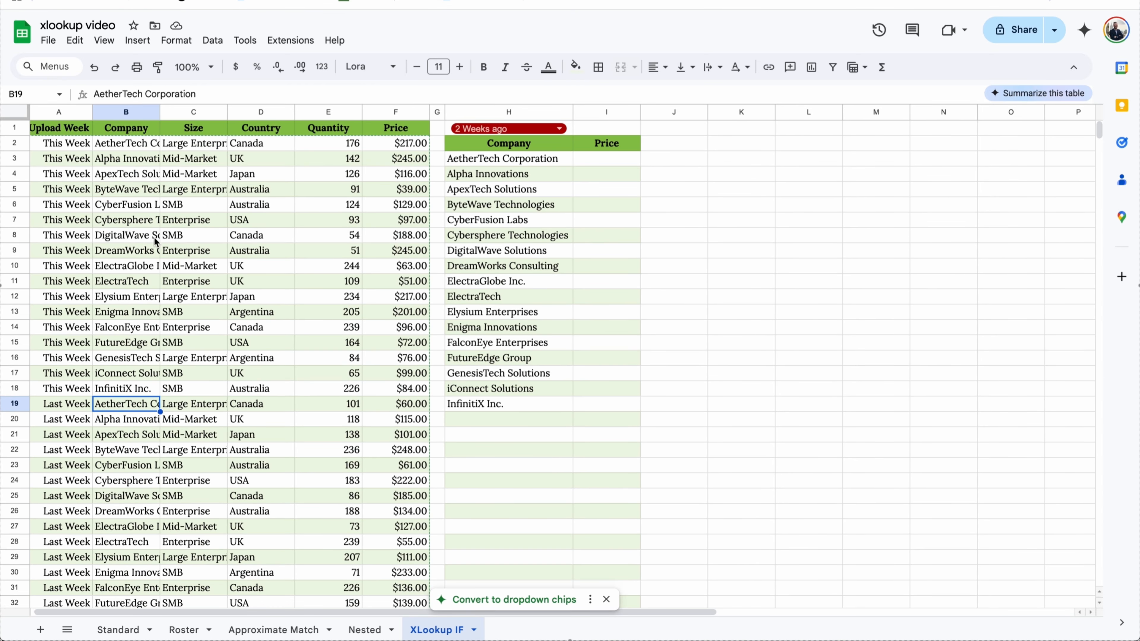
click(143, 144)
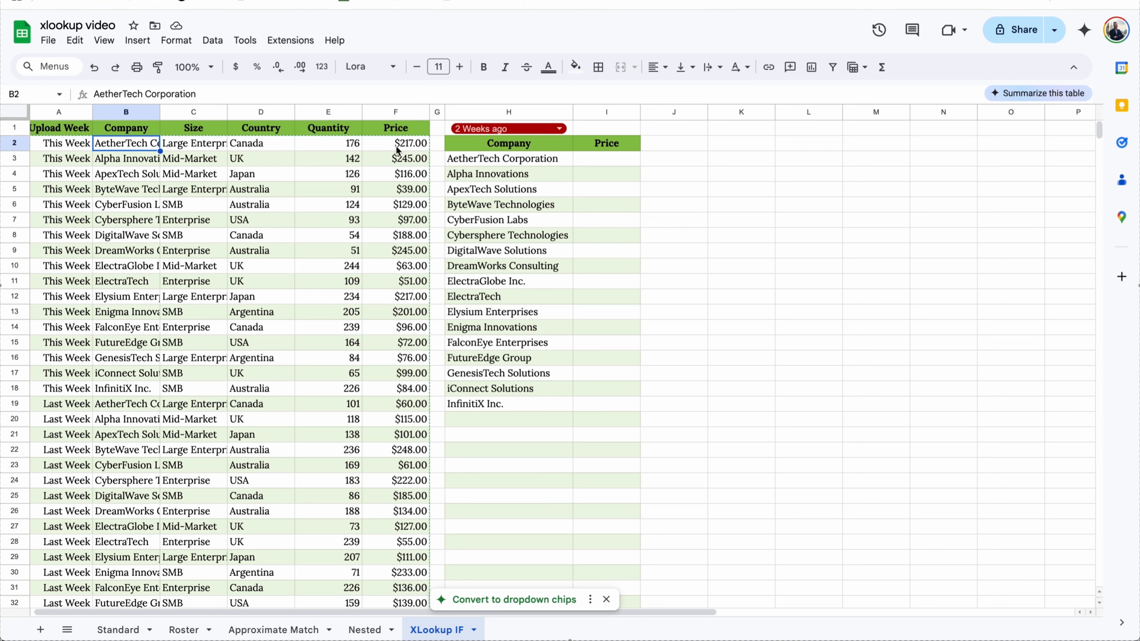
click(356, 146)
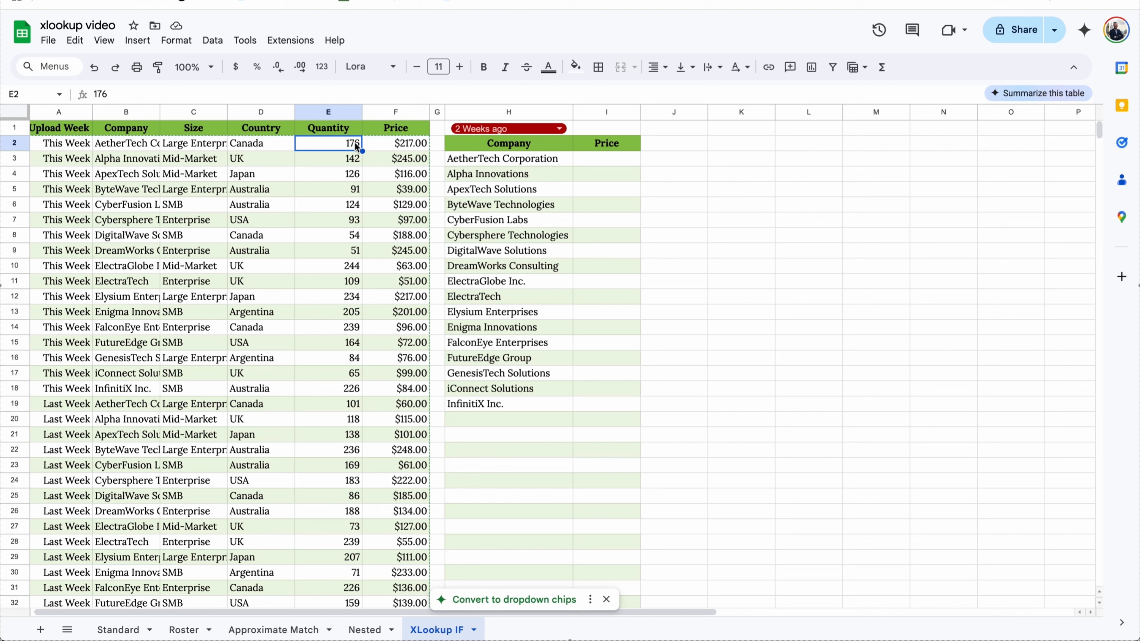
Step: Review the Quantity column across the This Week, Last Week and 2 Weeks ago rows
scroll(350, 148, down, 10)
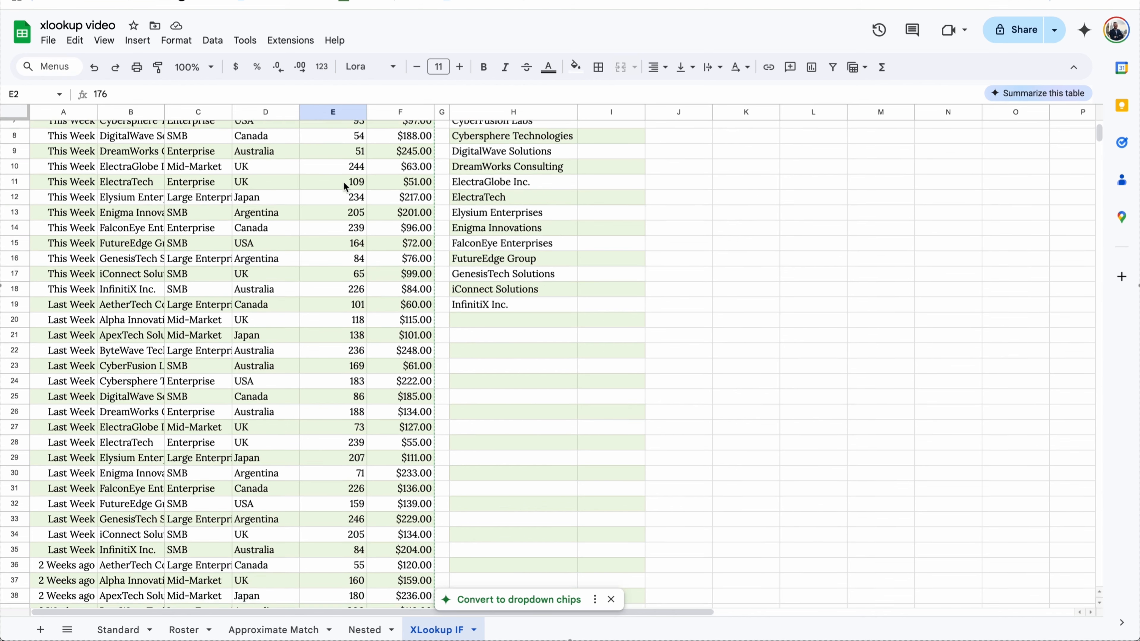
click(348, 220)
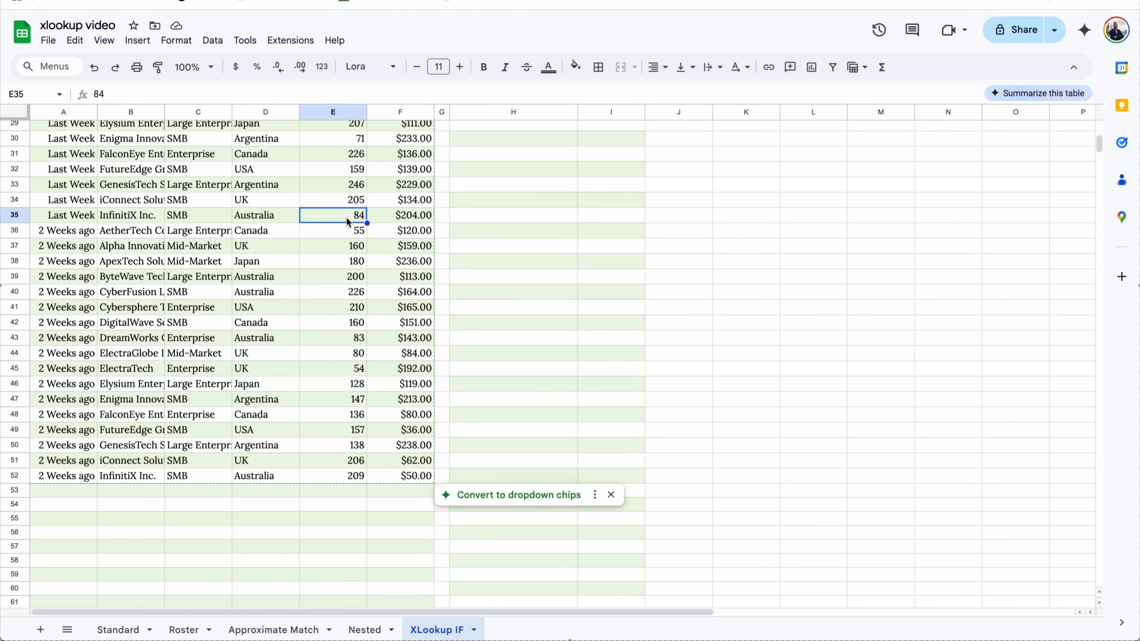
click(343, 250)
click(347, 233)
scroll(346, 233, up, 3)
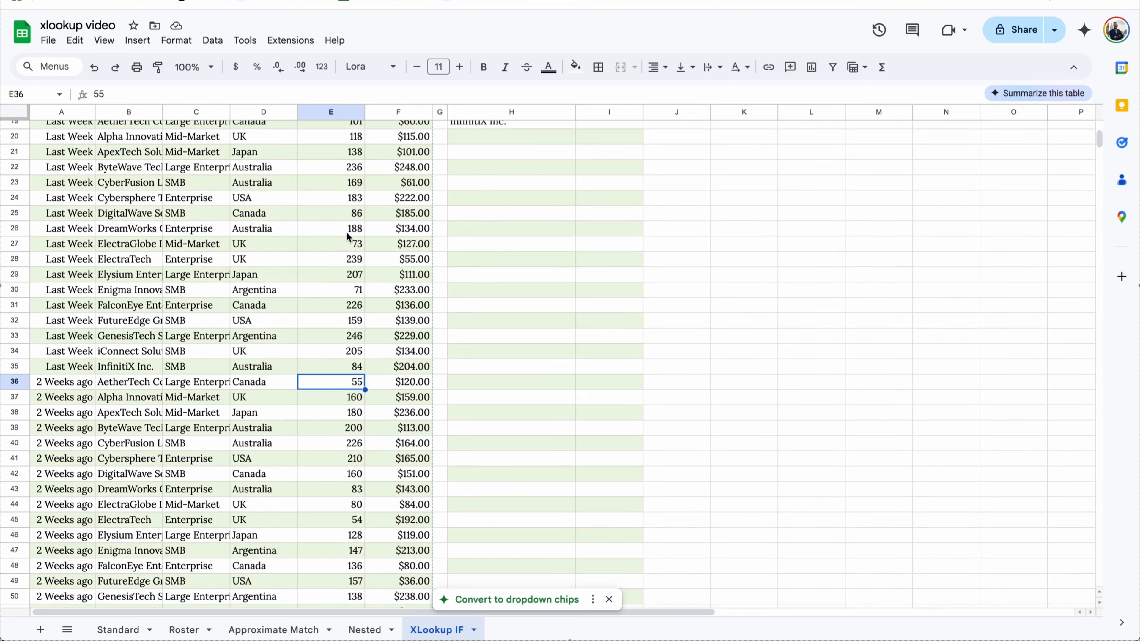
scroll(347, 234, up, 5)
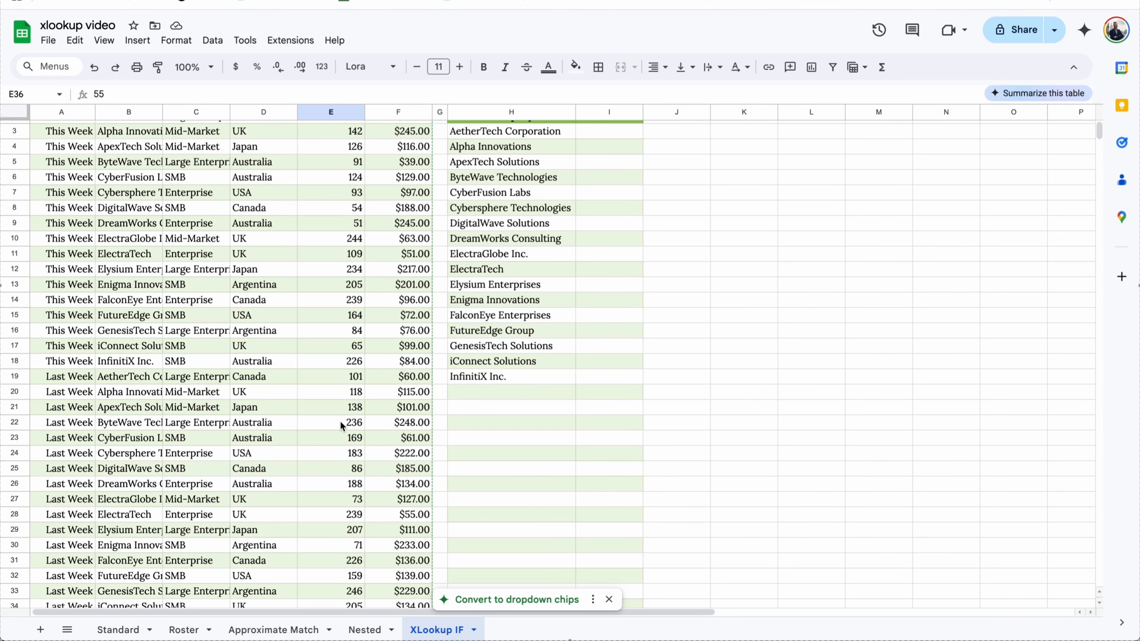
scroll(356, 399, up, 1)
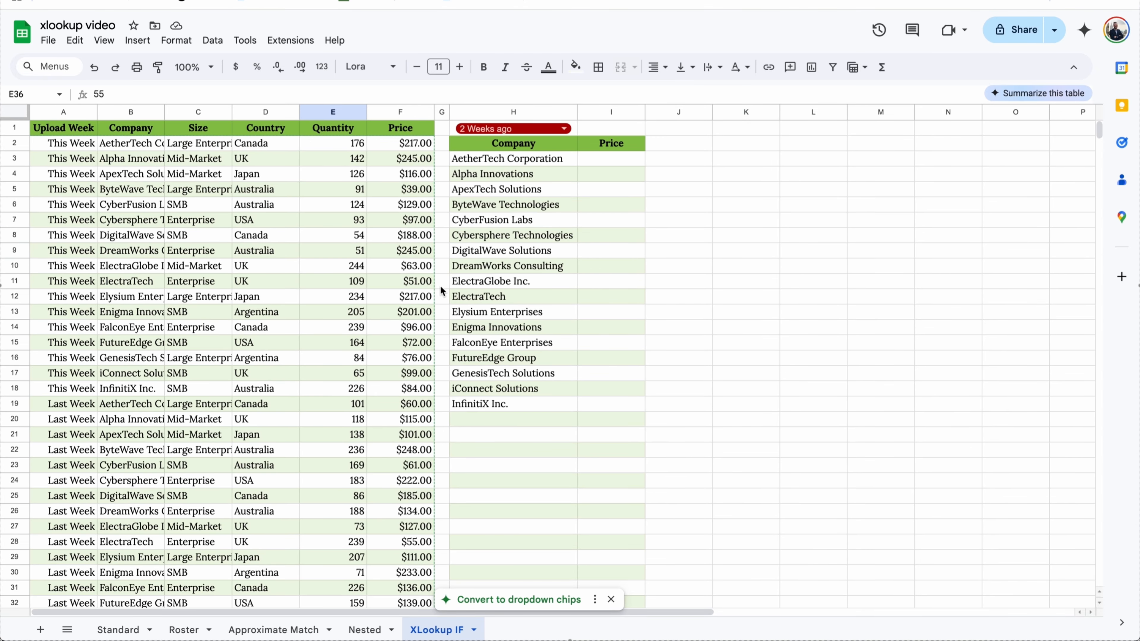
Step: In I3, start an XLOOKUP with H3 as the search key and a QUERY over columns A:F as the lookup range
click(610, 160)
text(=xlook)
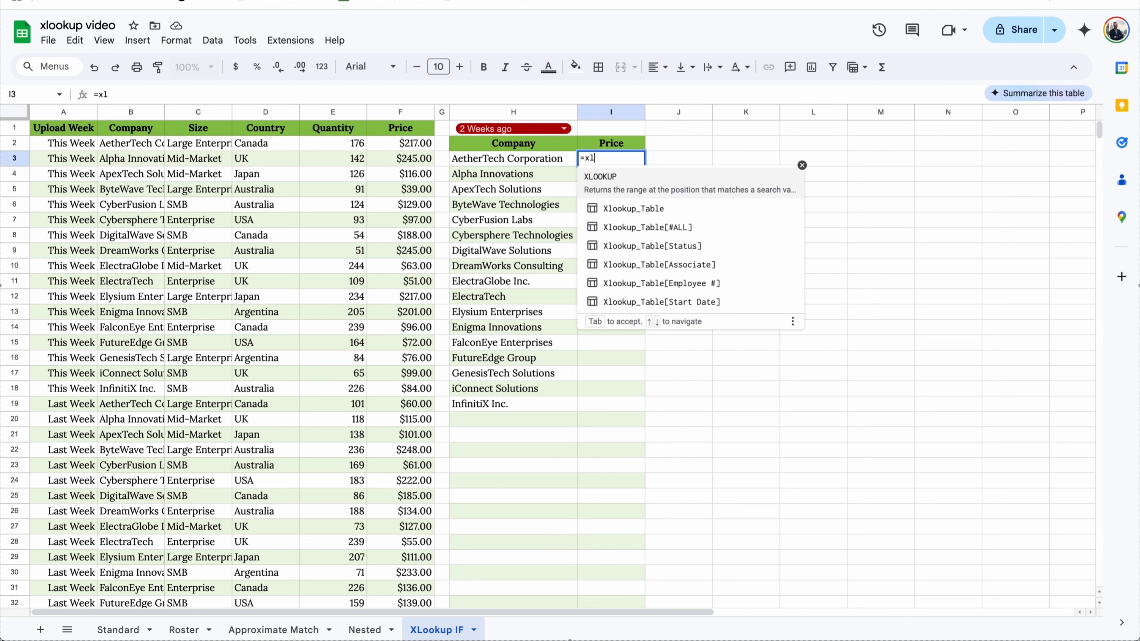
click(620, 180)
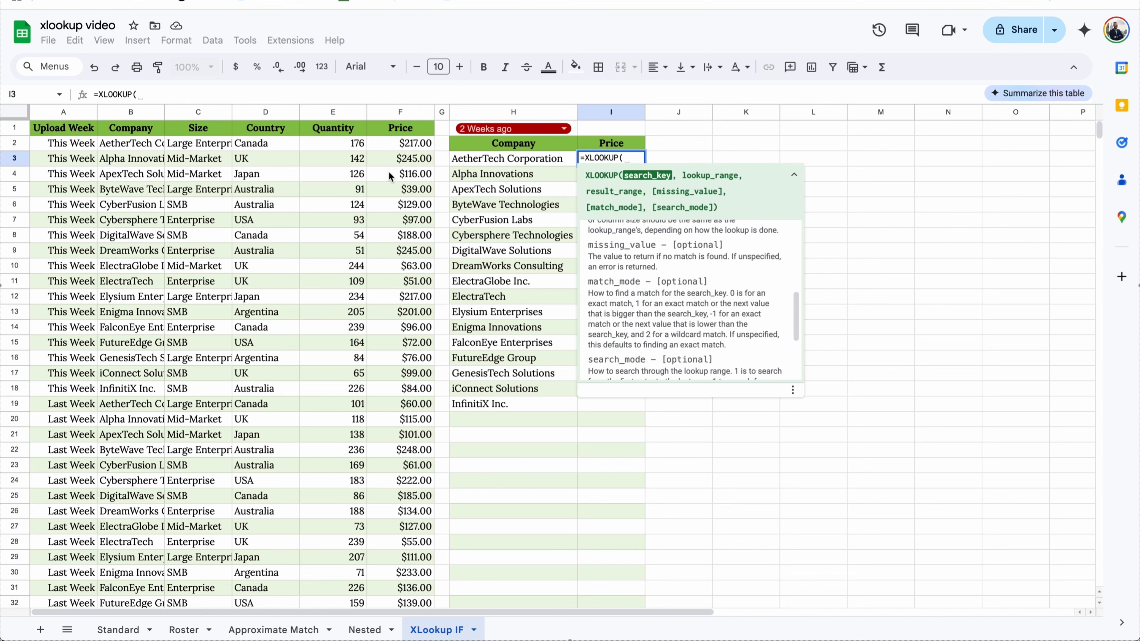
click(512, 158)
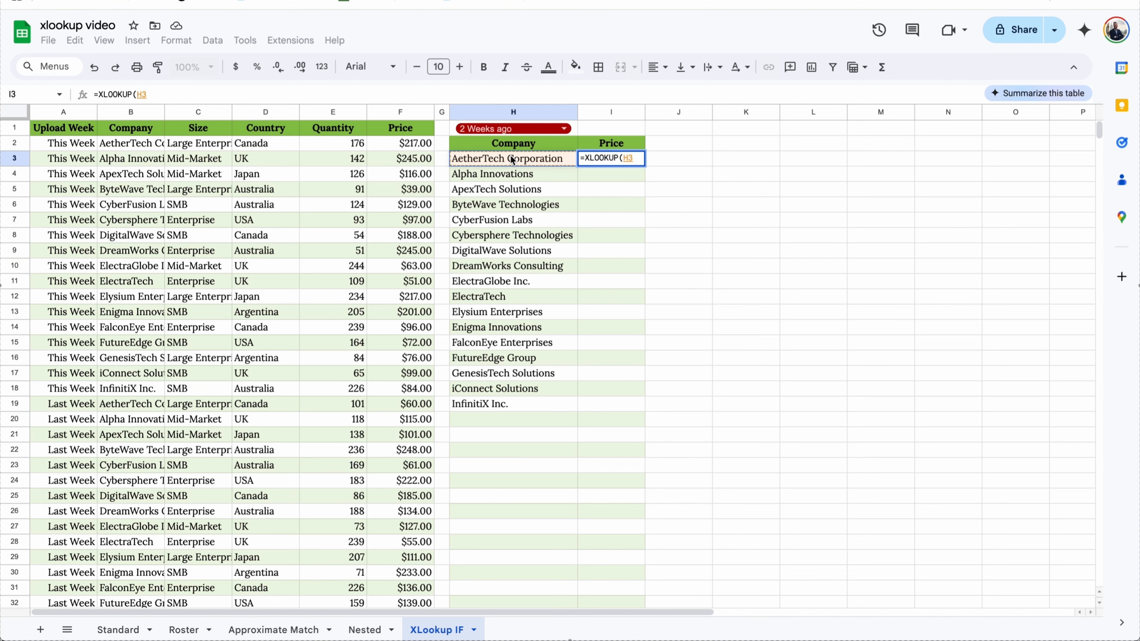
text(, )
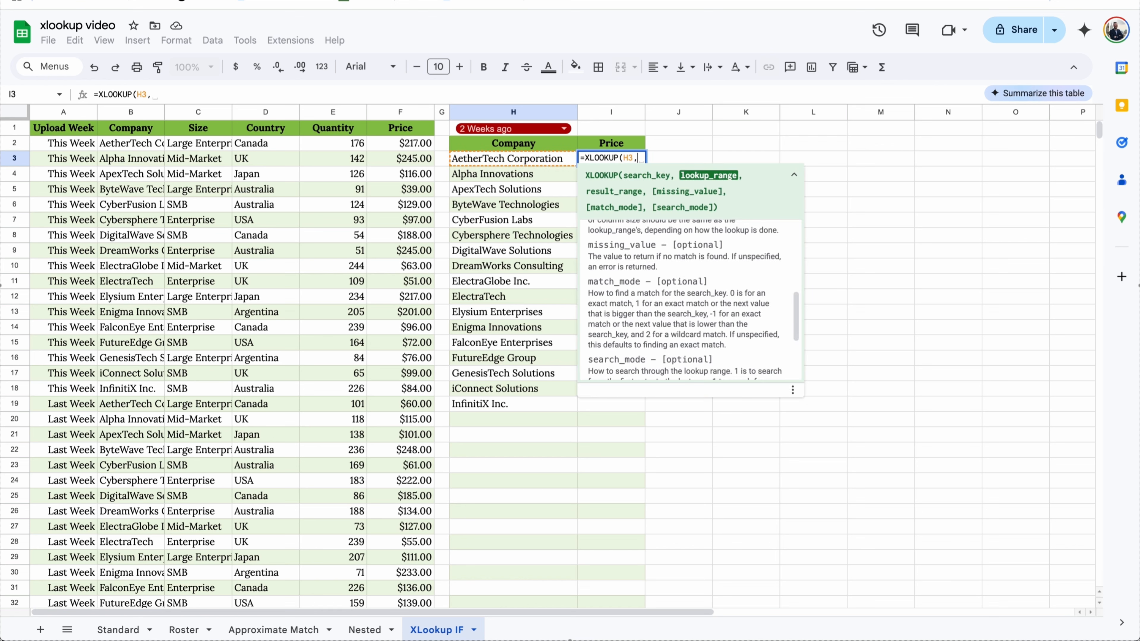
text(query()
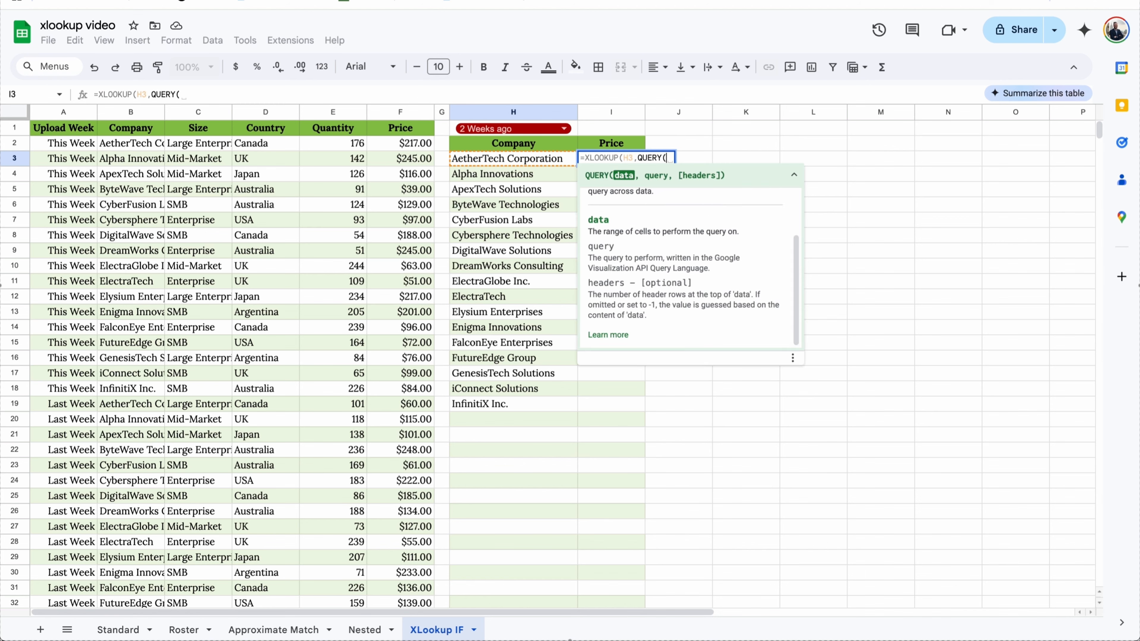
drag(406, 112, 67, 118)
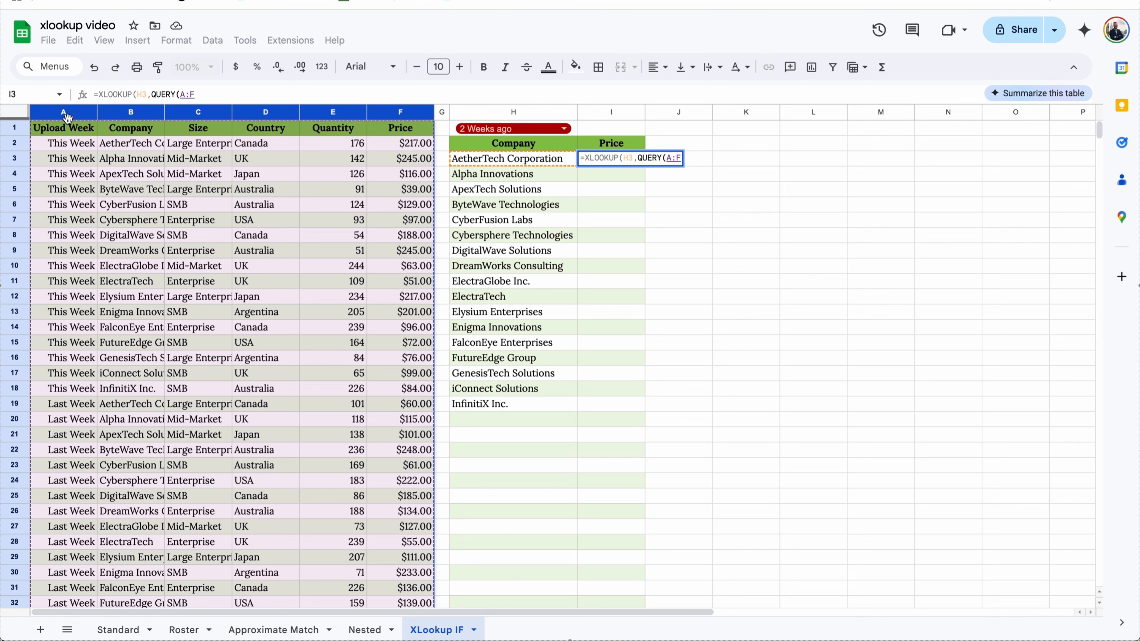
text(,)
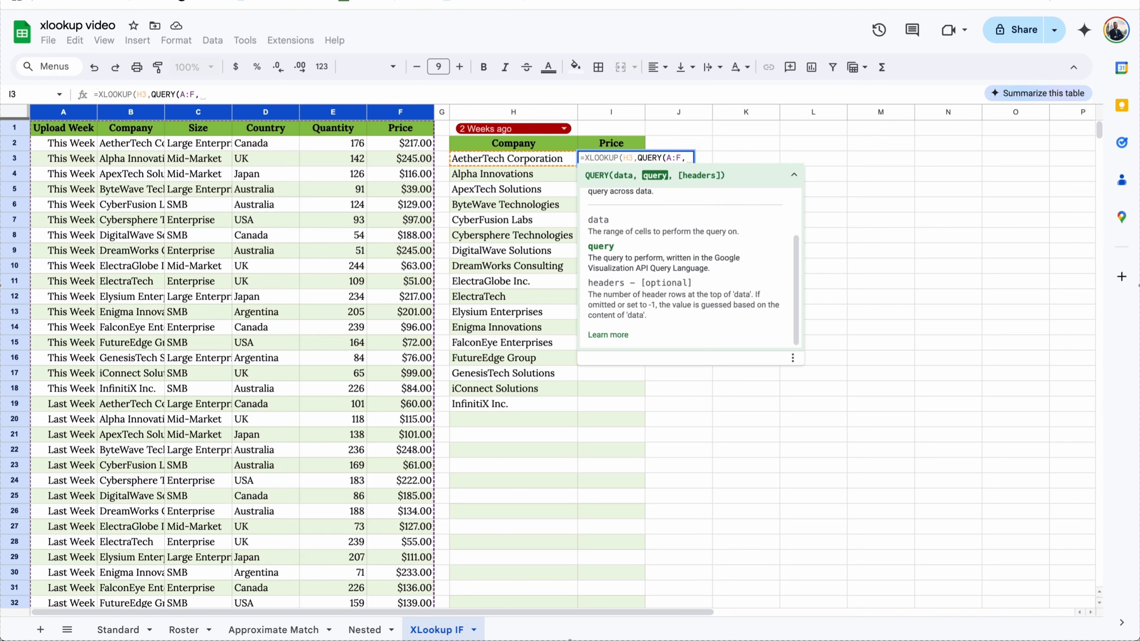
Step: Complete the lookup-range QUERY with "SELECT B WHERE A = '"&$H$1&"'", using an absolute reference to the week in H1
text("SELECT B)
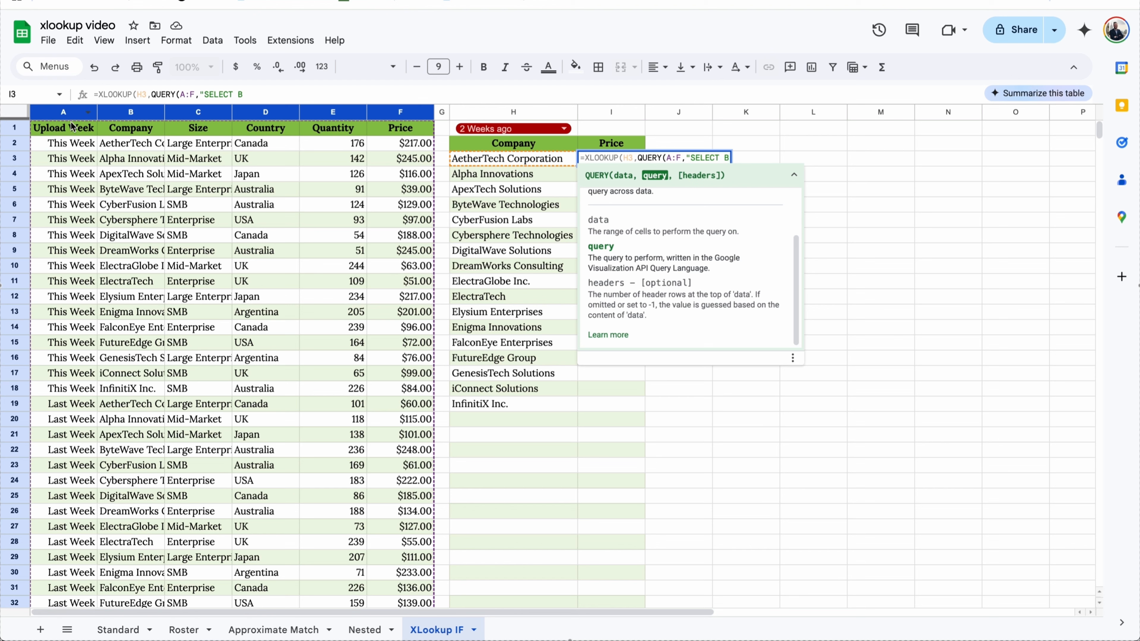
text( WHE)
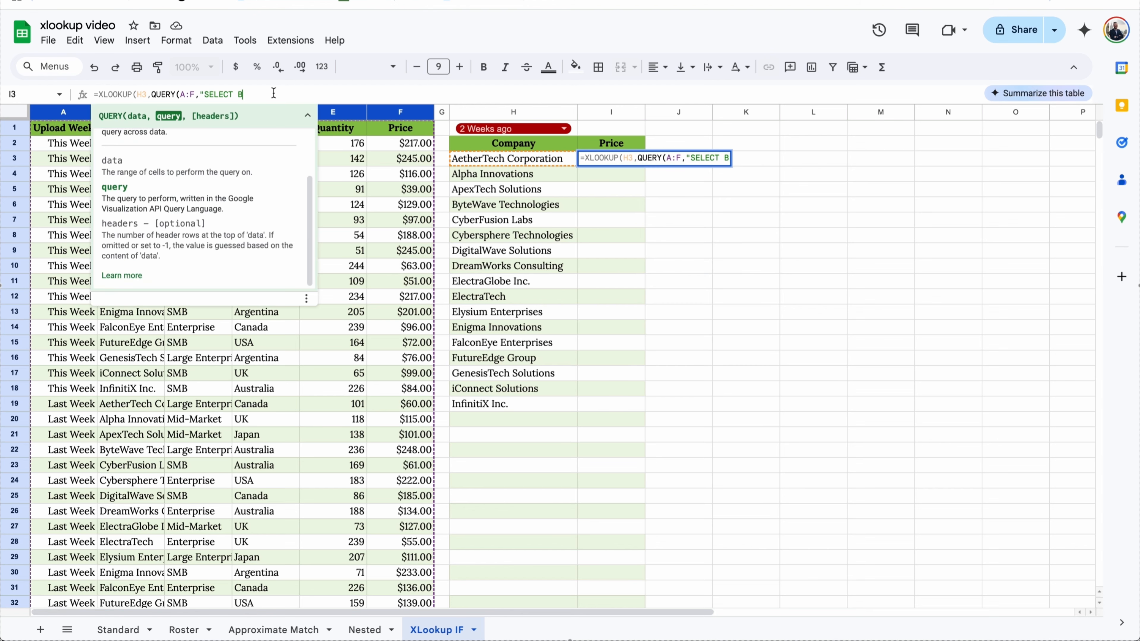
text(RE A)
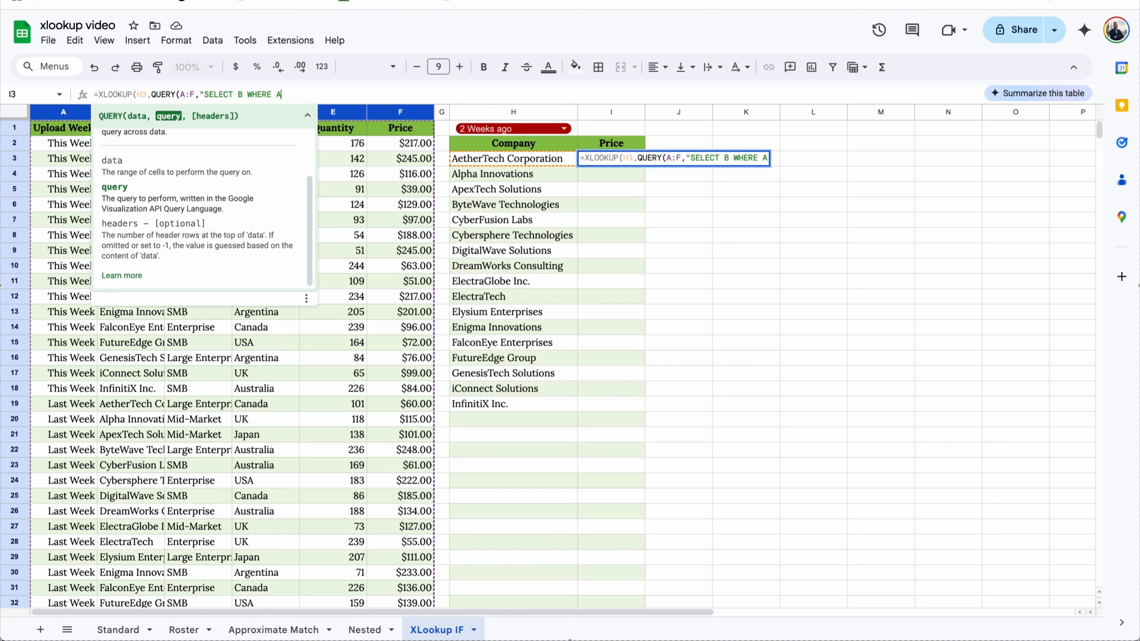
text( = '"&)
click(577, 132)
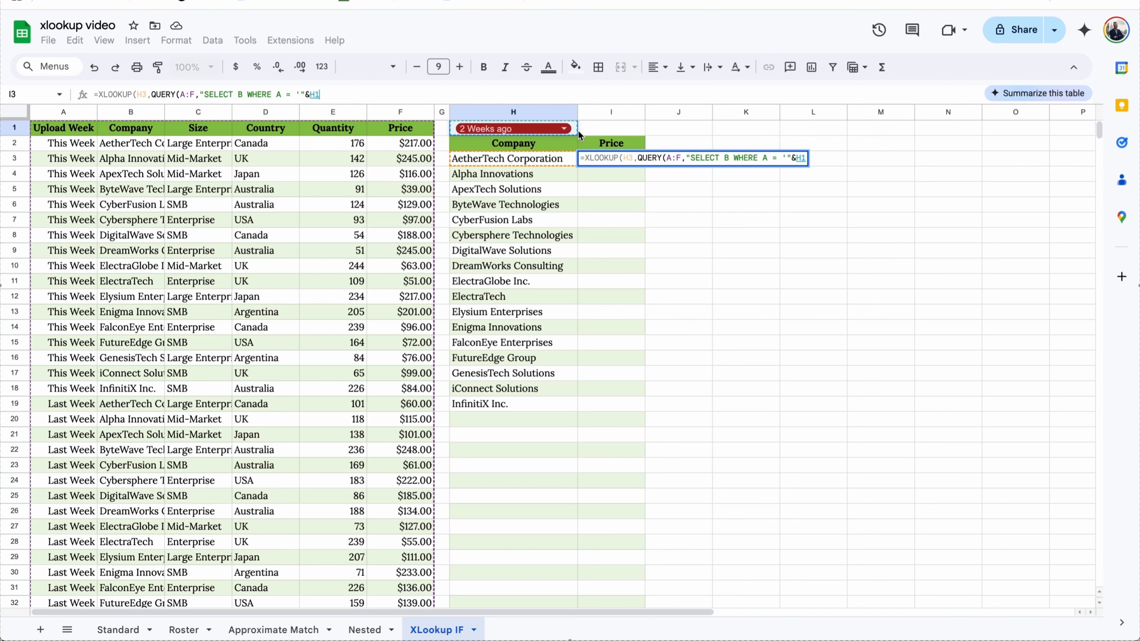
key(F4)
text(&"')
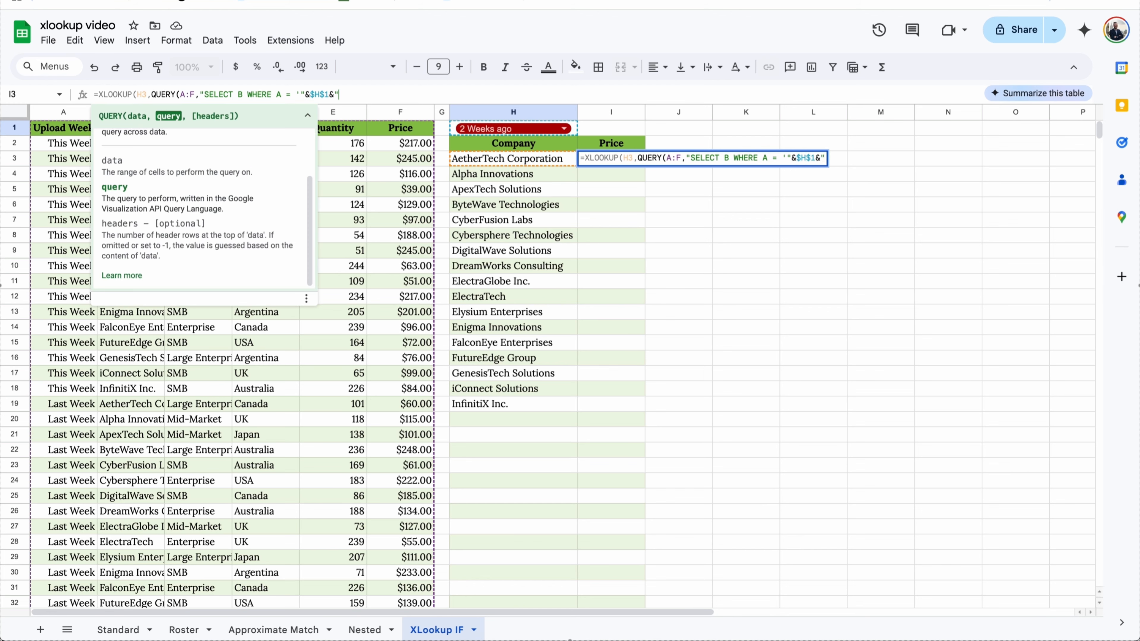
text("))
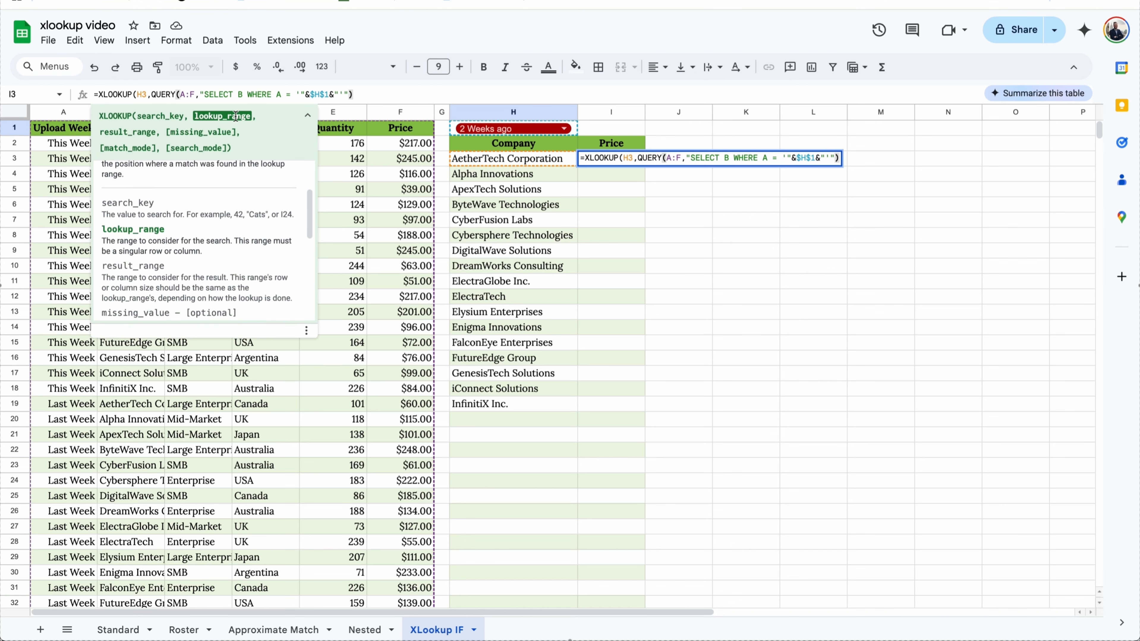
text(,)
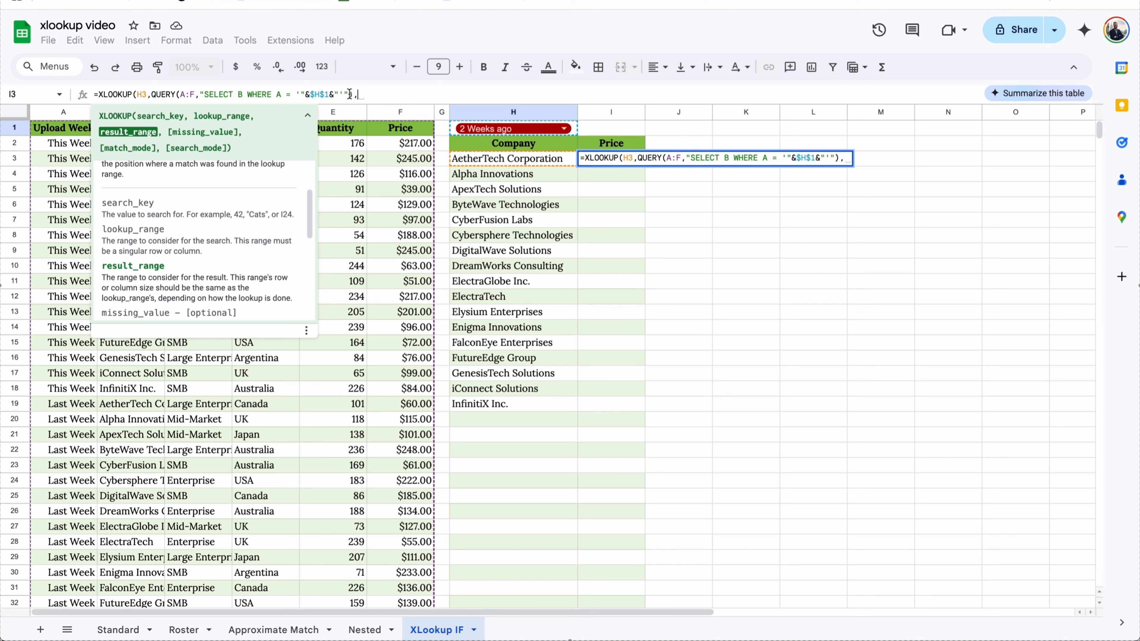
Step: Reuse the QUERY as the XLOOKUP result range, changing its selected column to F, and enter the formula in I3
drag(350, 94, 151, 94)
key(ctrl+c)
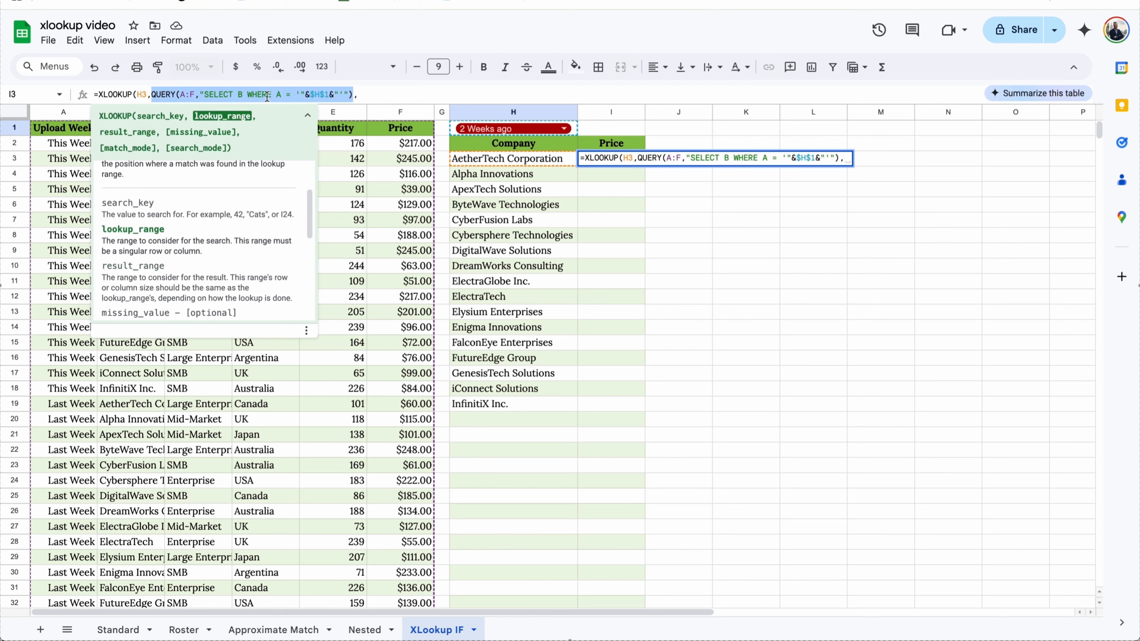
click(383, 94)
key(ctrl+v)
text())
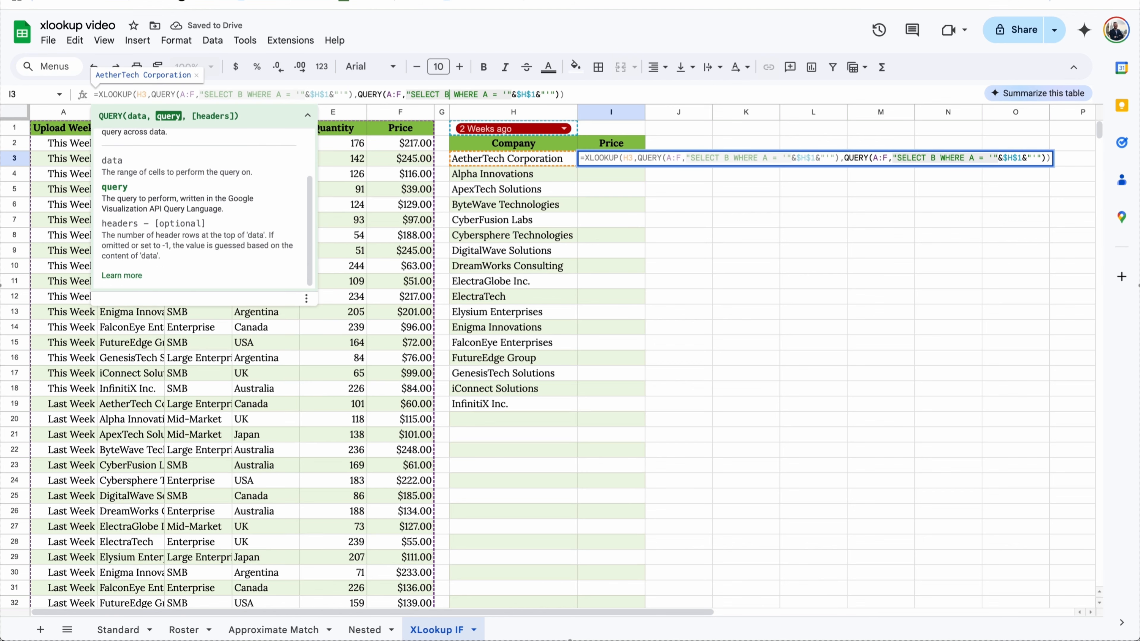
key(BackSpace)
text(F)
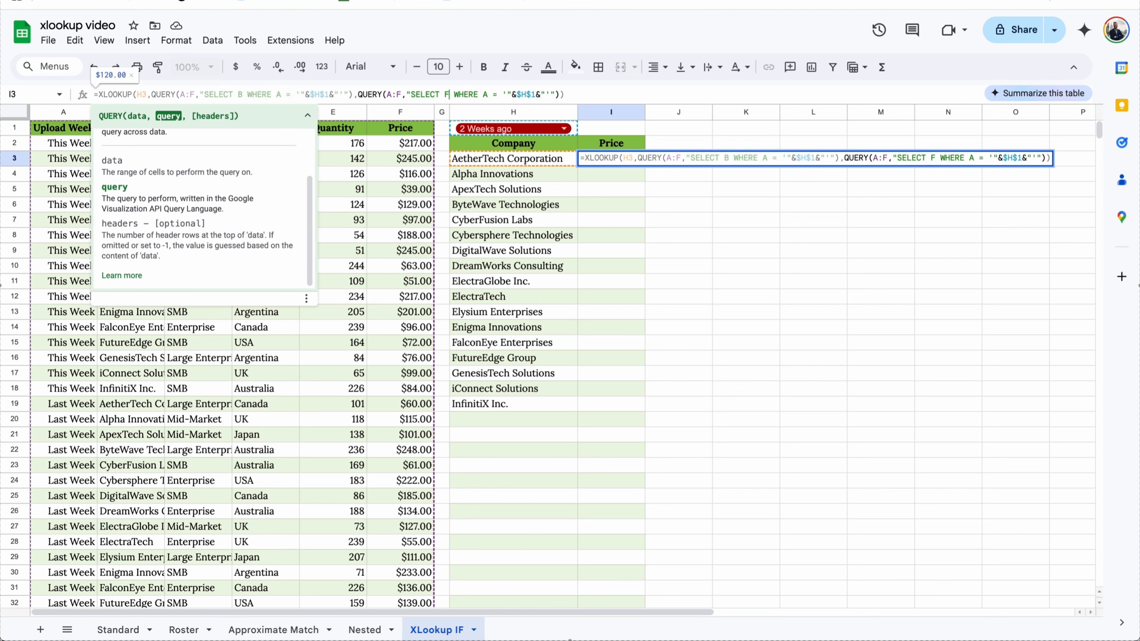
key(Return)
Step: Check the price returned in I3 against the 2 Weeks ago AetherTech Corporation price in F36
click(629, 162)
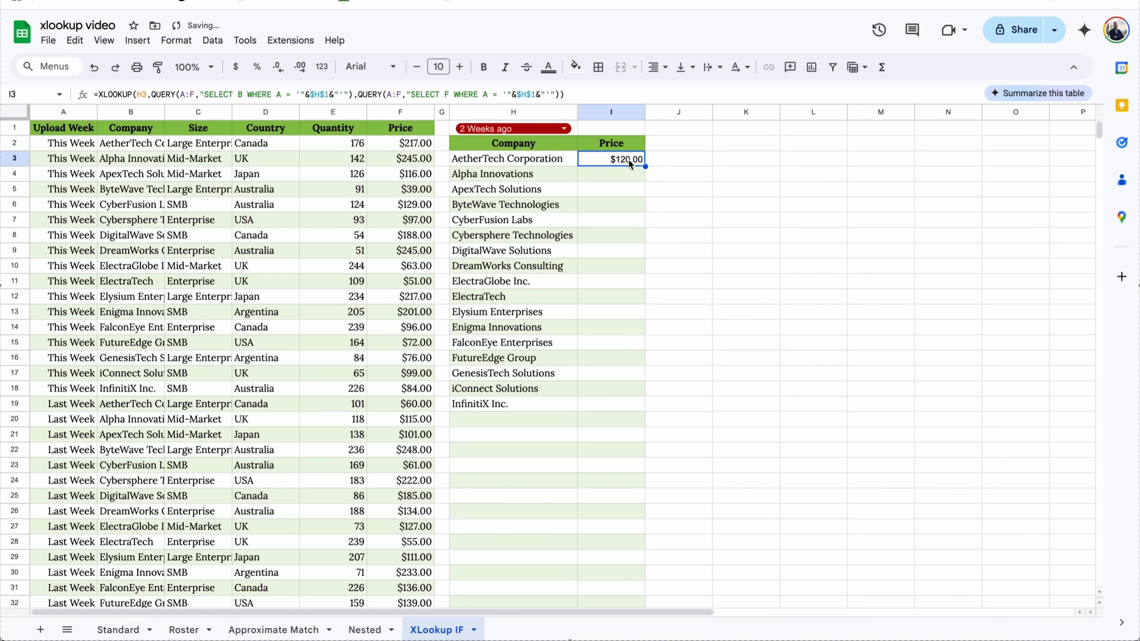
scroll(389, 231, down, 10)
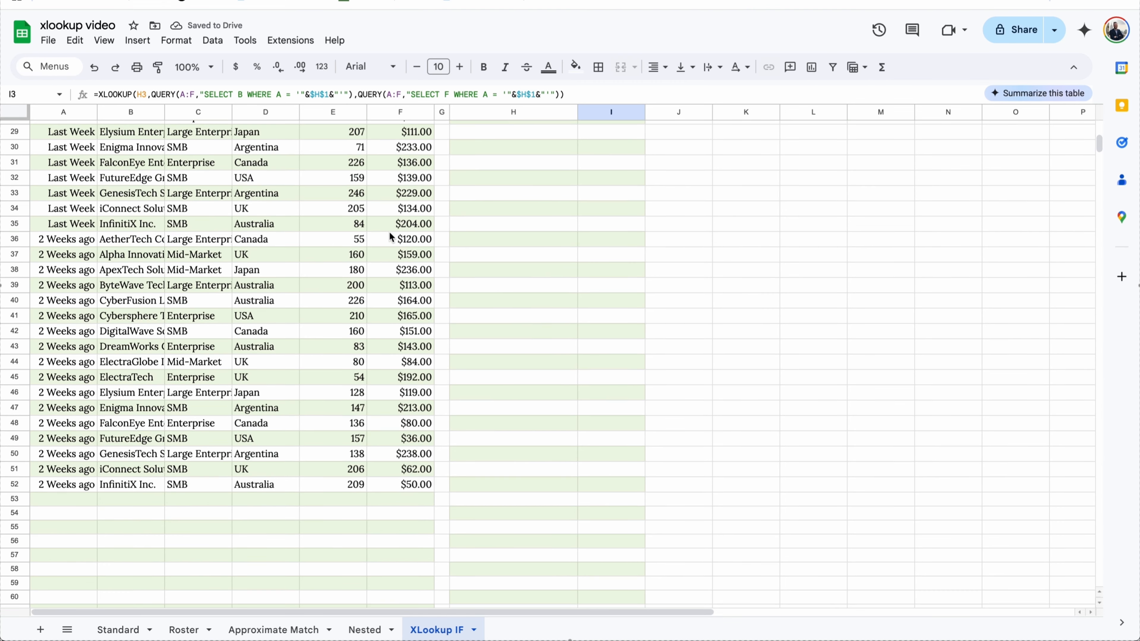
click(414, 224)
click(415, 239)
scroll(509, 277, up, 10)
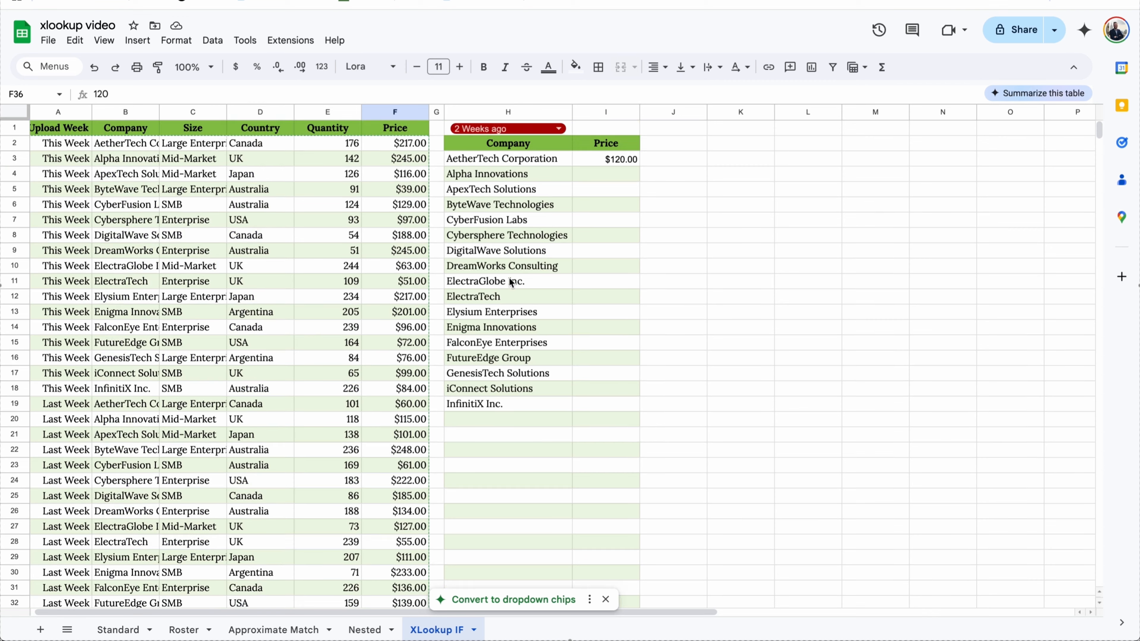
Step: Set the week in H1 to Last Week and compare I3 with the AetherTech Corporation price in F19
click(488, 129)
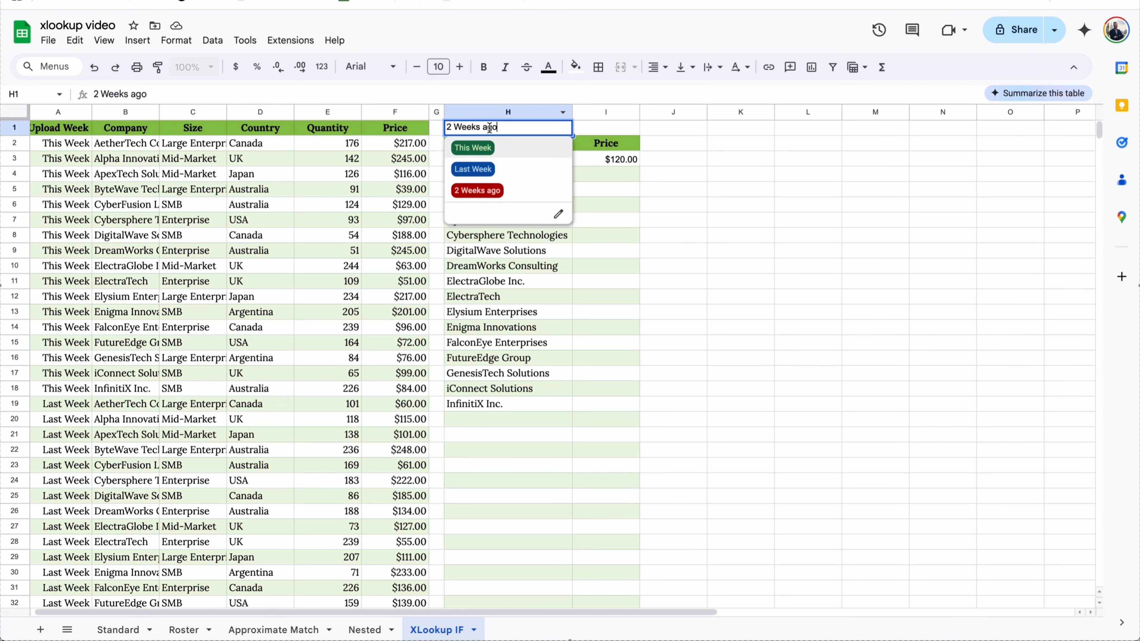
click(488, 174)
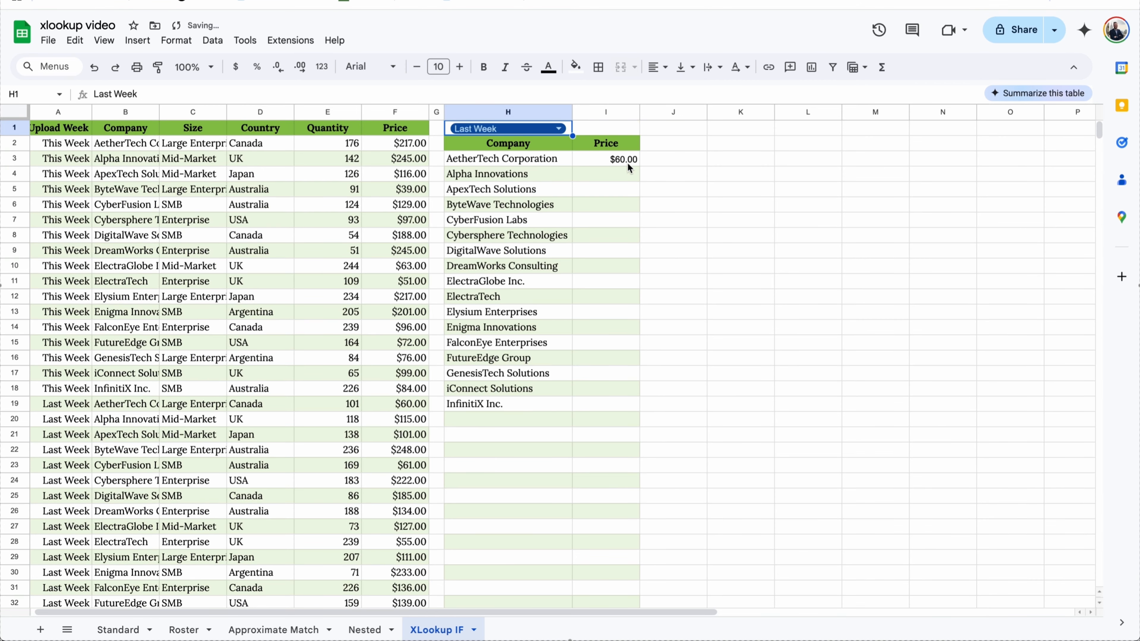
click(626, 163)
click(413, 453)
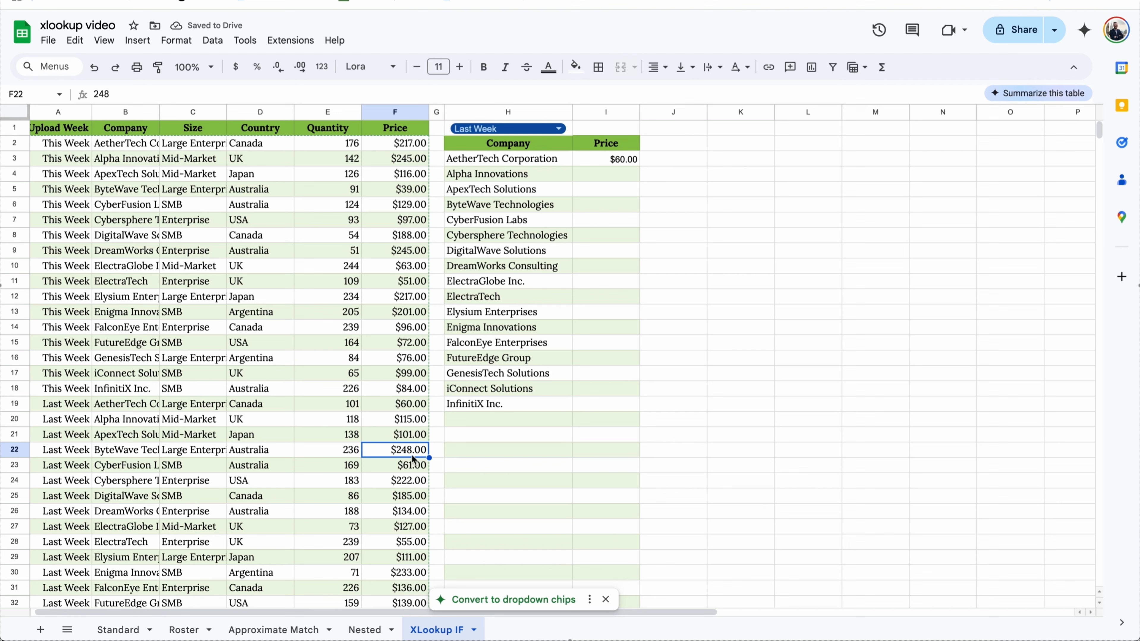
click(411, 404)
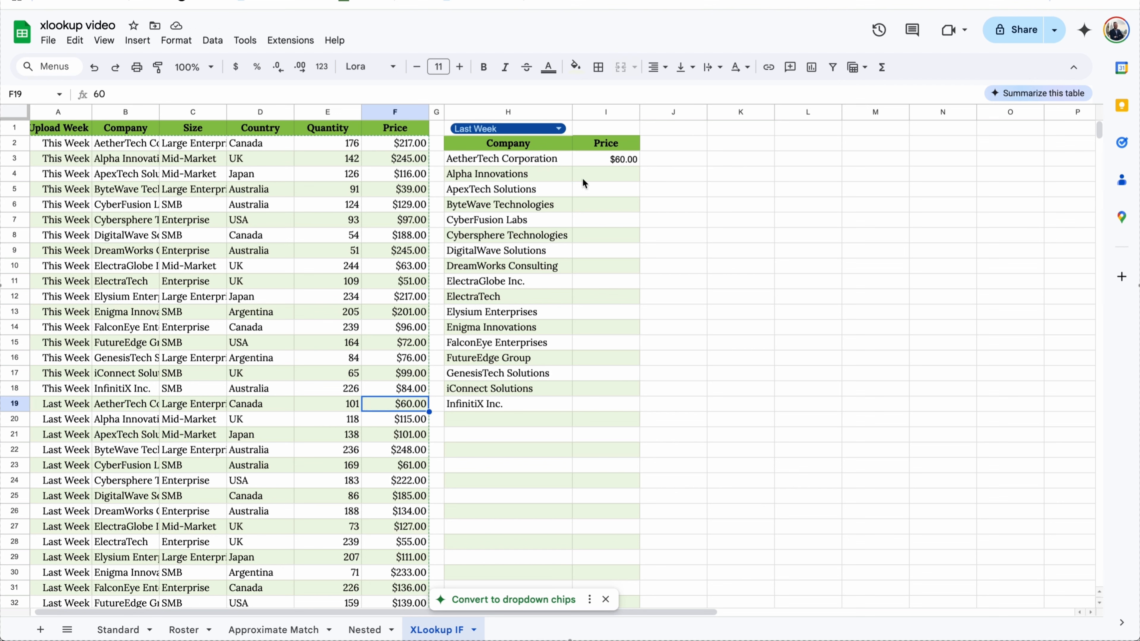
Step: Set the week in H1 to This Week and compare I3 with the AetherTech Corporation price in the first data row
click(539, 129)
click(514, 148)
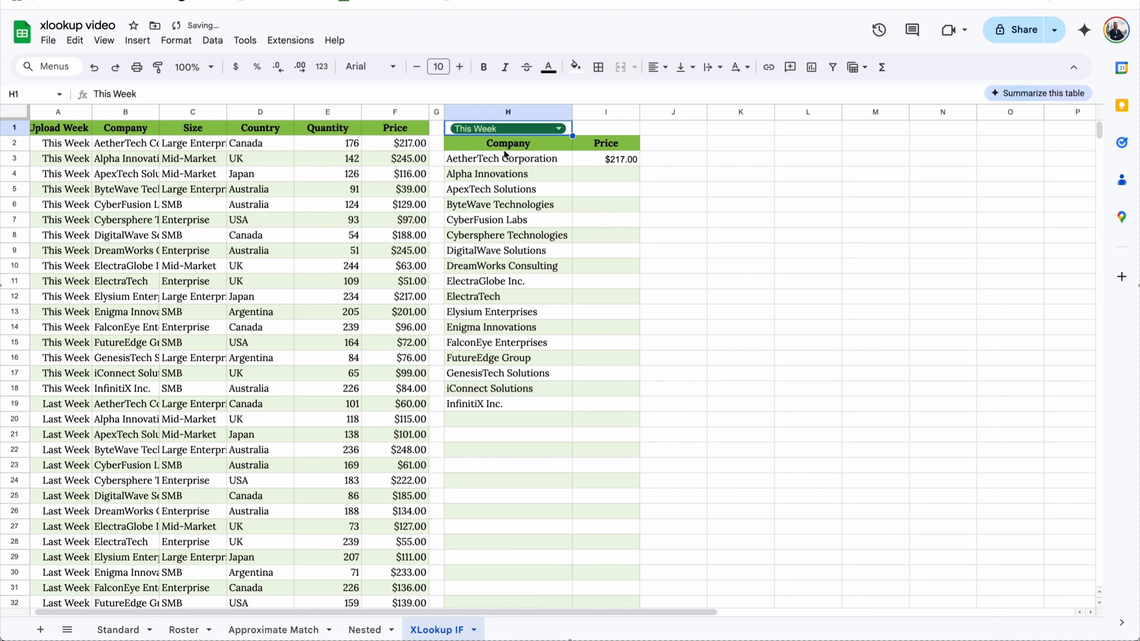
click(407, 146)
Step: Fill the XLOOKUP formula from I3 down to I19 for all listed companies and review the last copy
click(631, 165)
drag(639, 167, 618, 404)
click(618, 405)
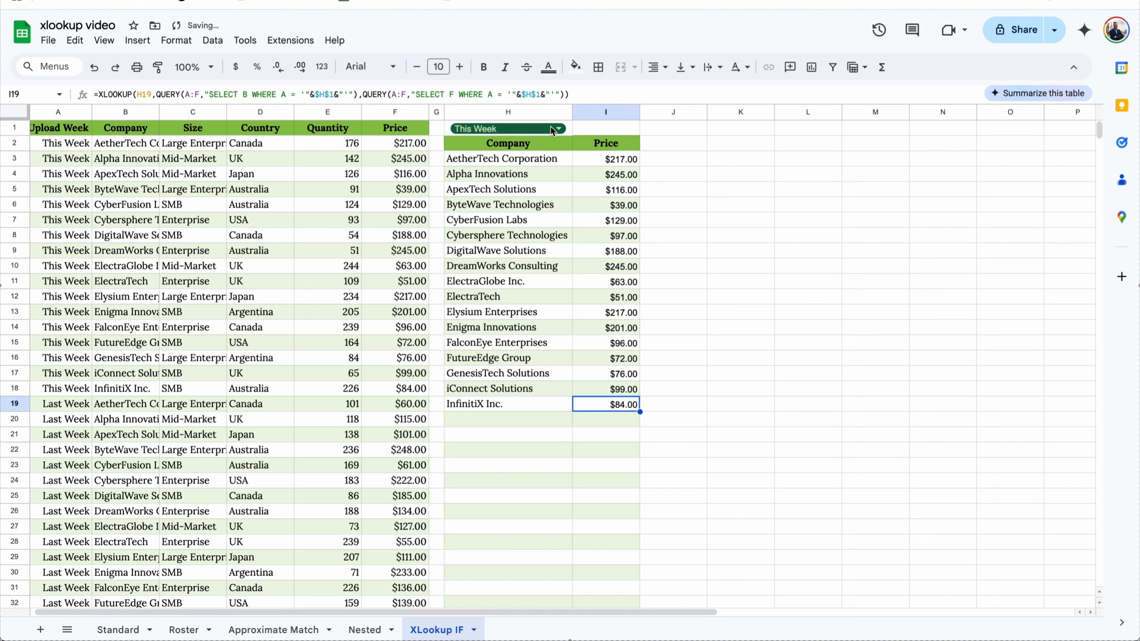
scroll(69, 341, left, 1)
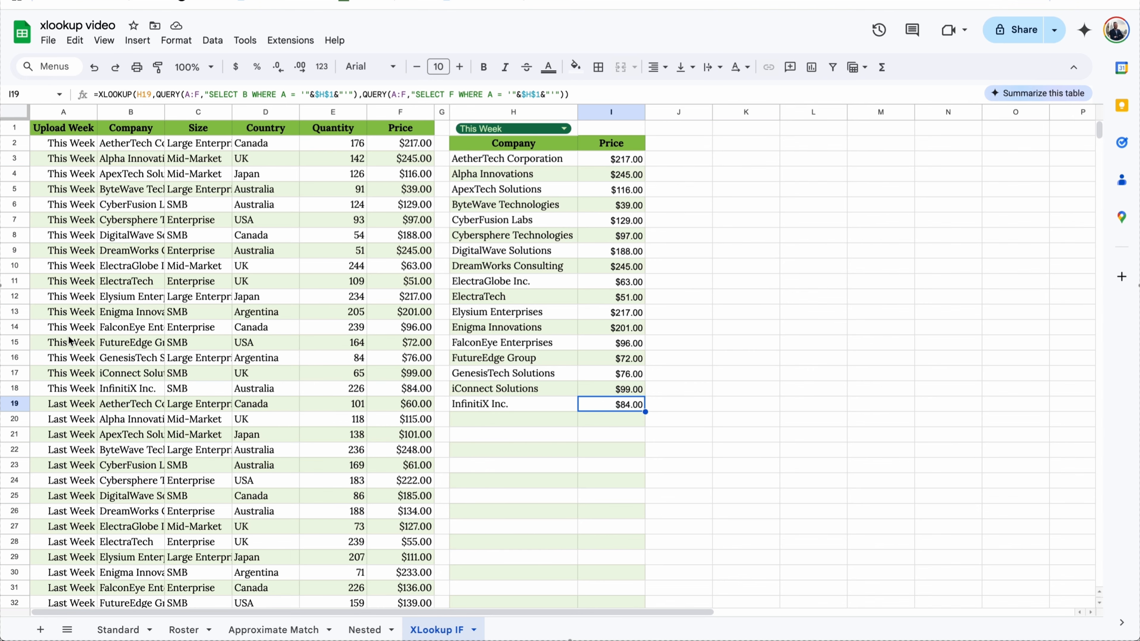